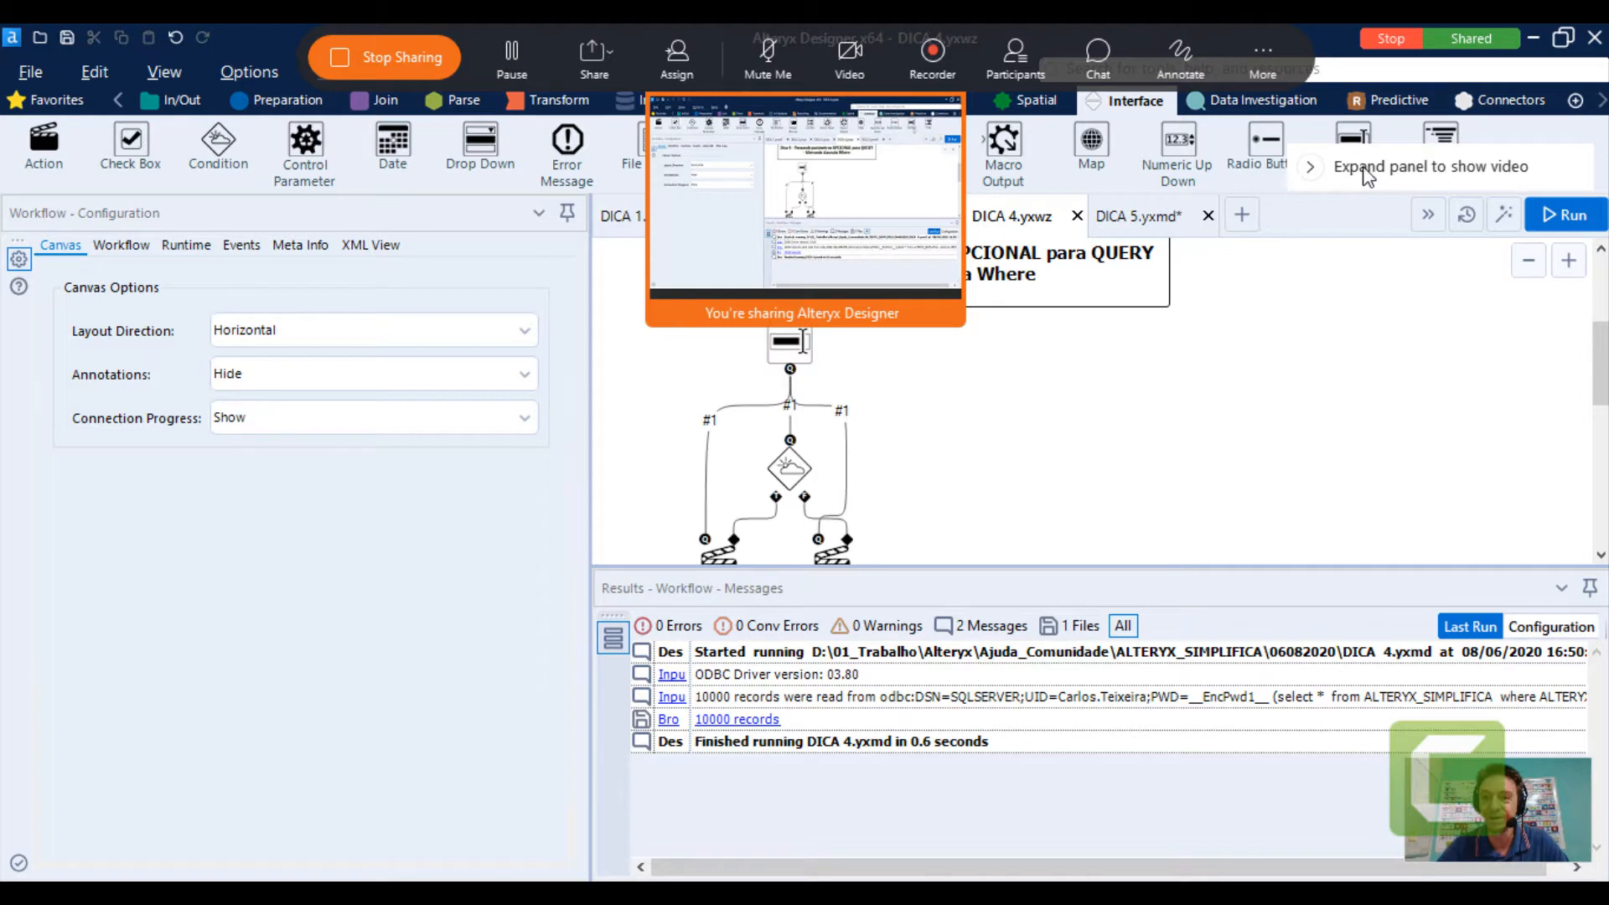
pyautogui.moveTo(1374, 161); pyautogui.dragTo(1380, 161)
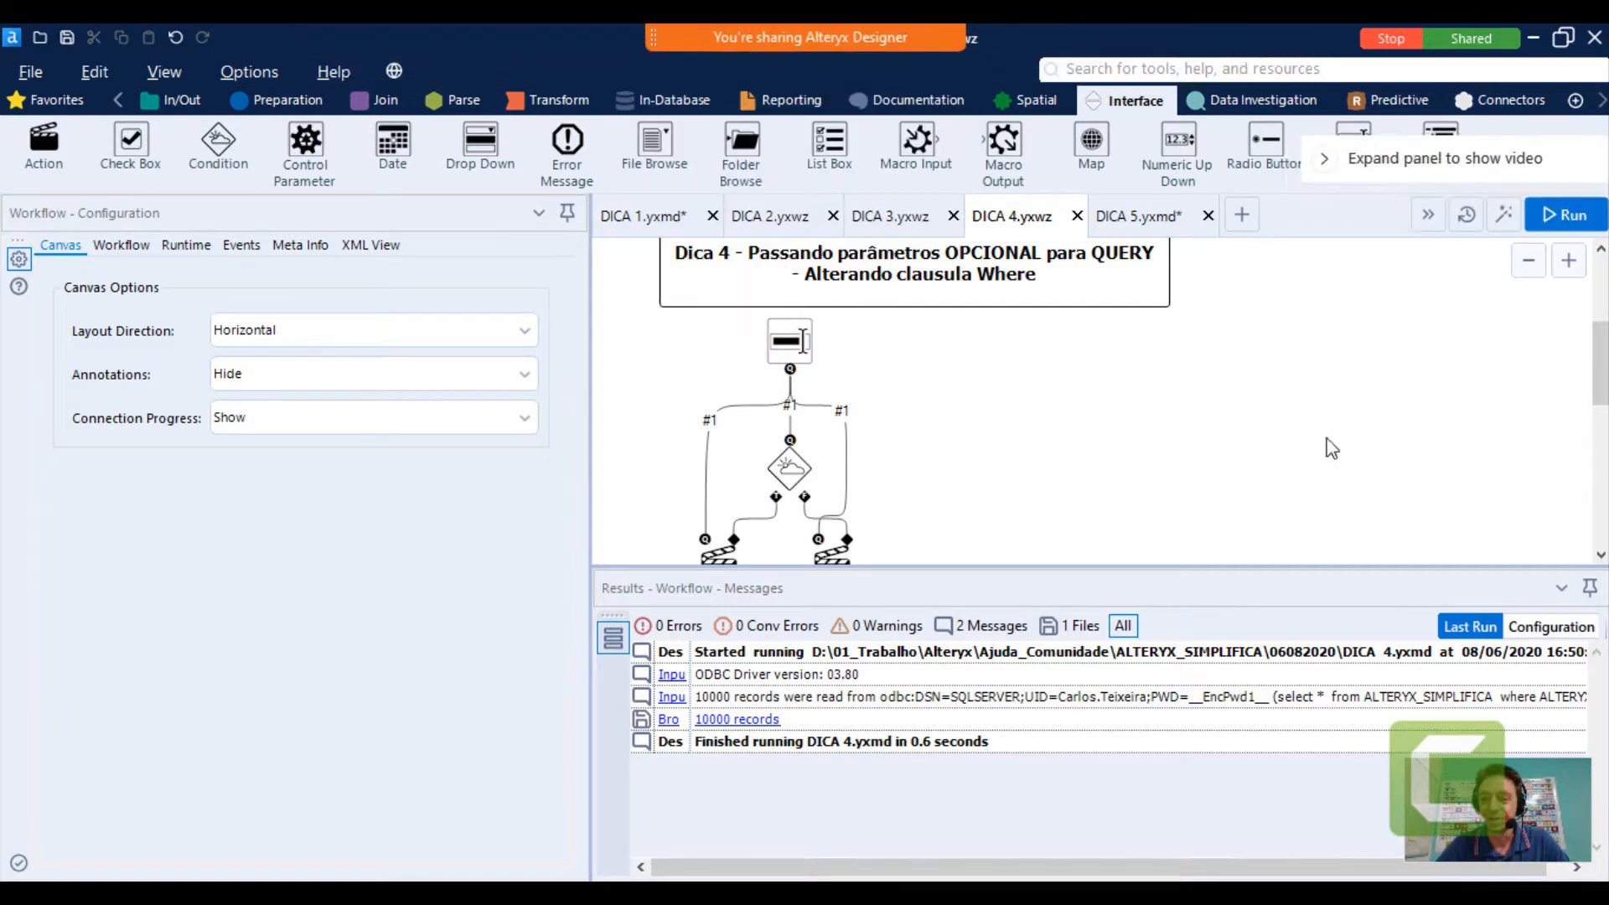
pyautogui.moveTo(1484, 816); pyautogui.dragTo(794, 81)
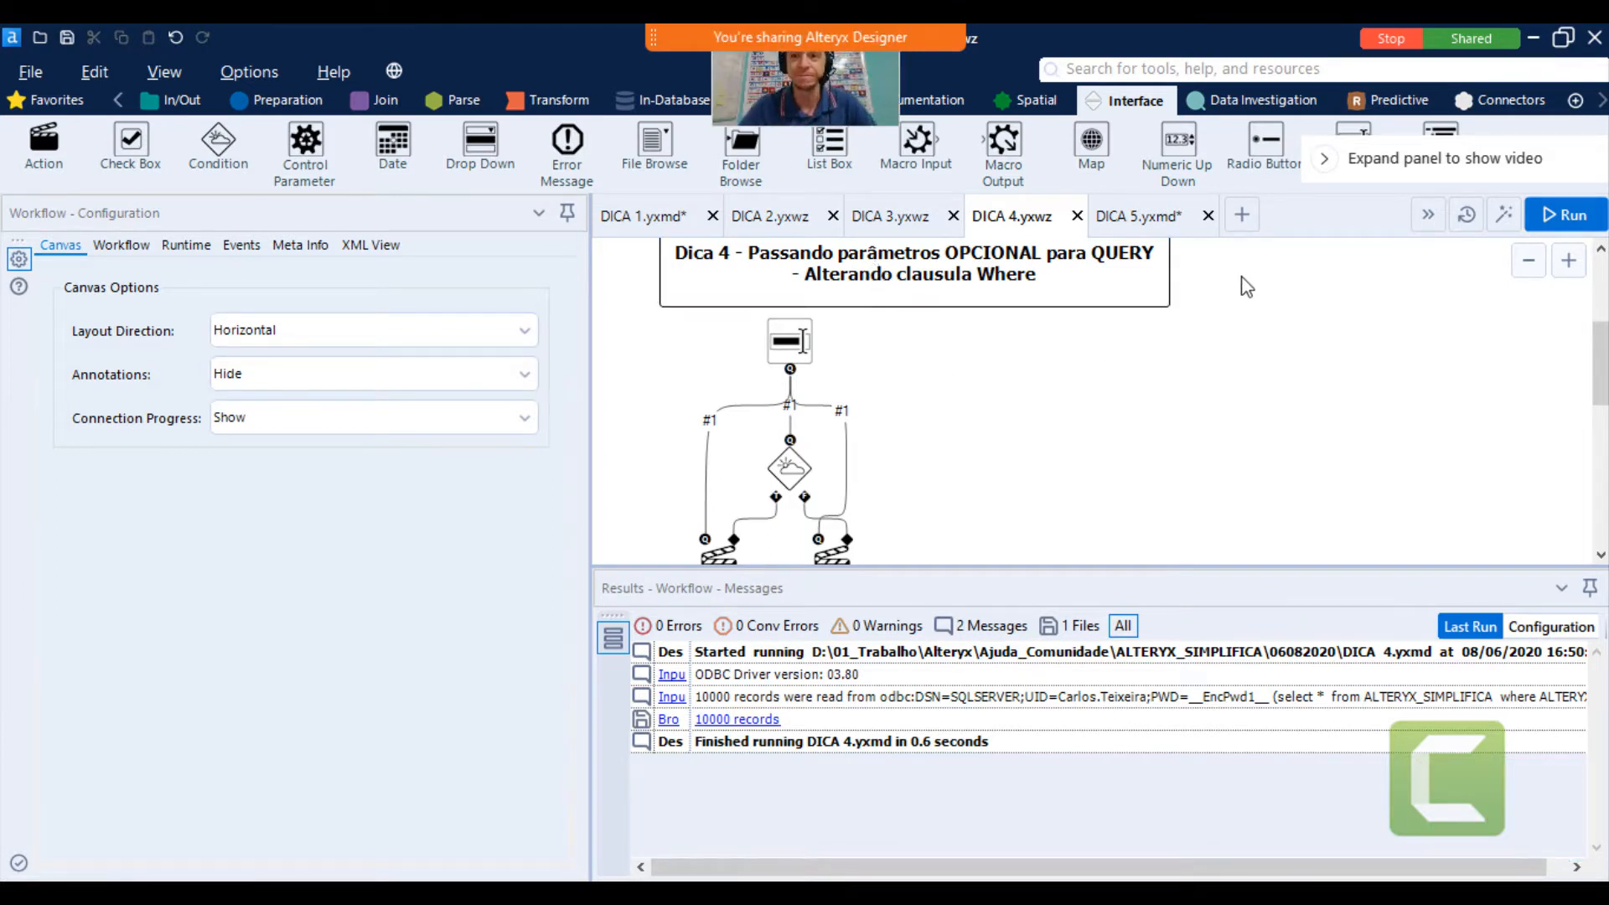
# Switch to the DICA 5.yxmd workflow and locate its Exemplo 1 container
pyautogui.click(1139, 217)
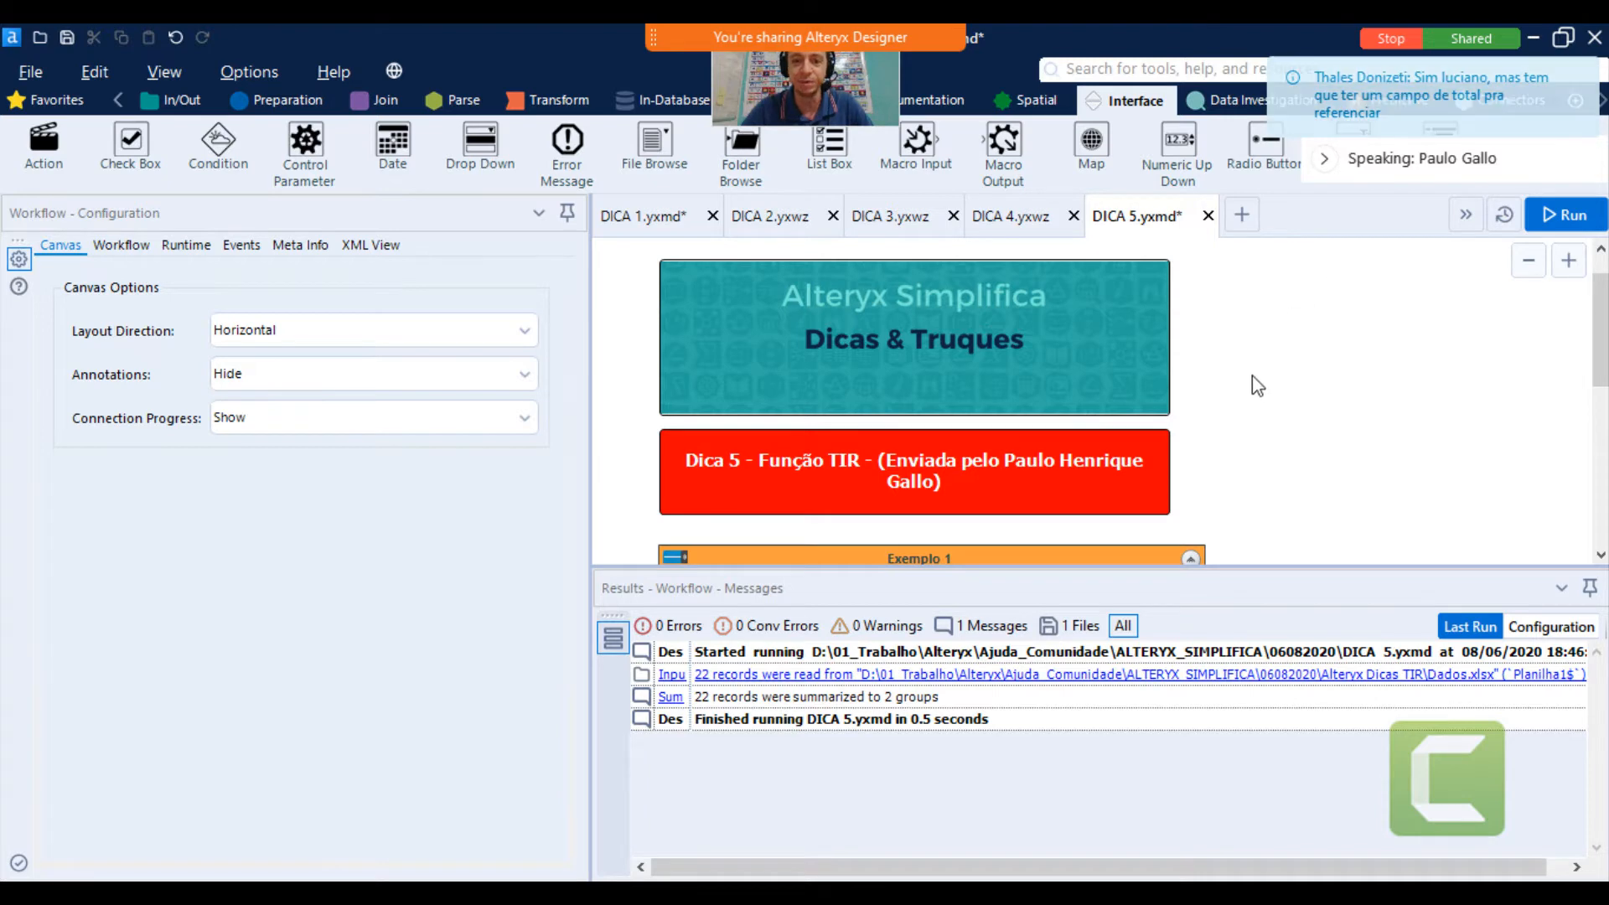
pyautogui.scroll(1, 1257, 386)
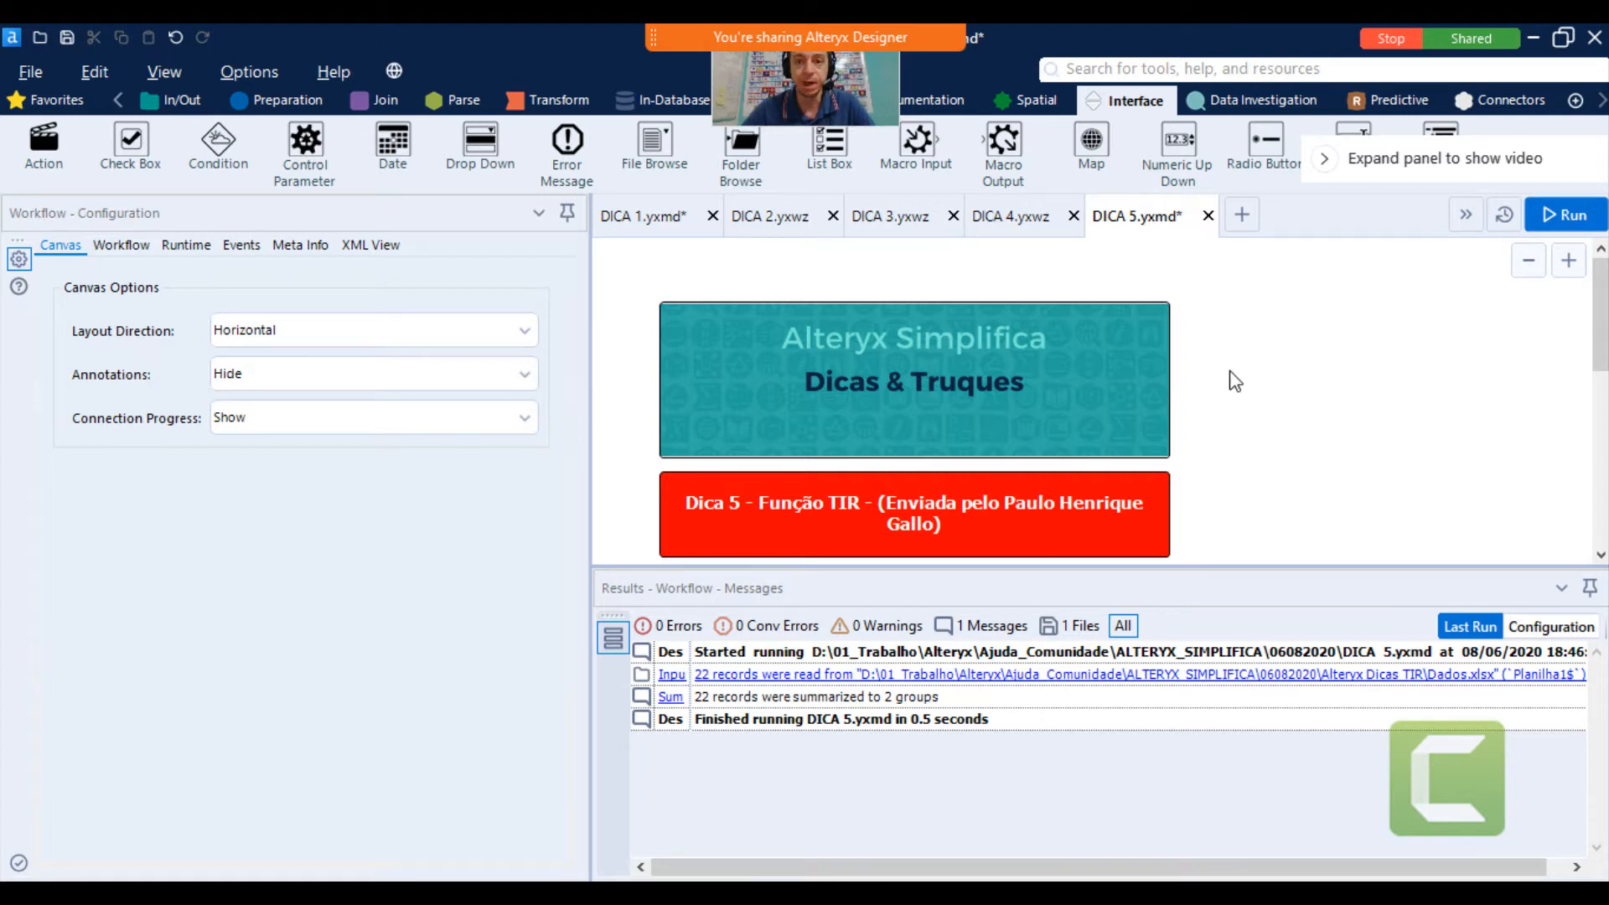
pyautogui.scroll(-3, 1235, 382)
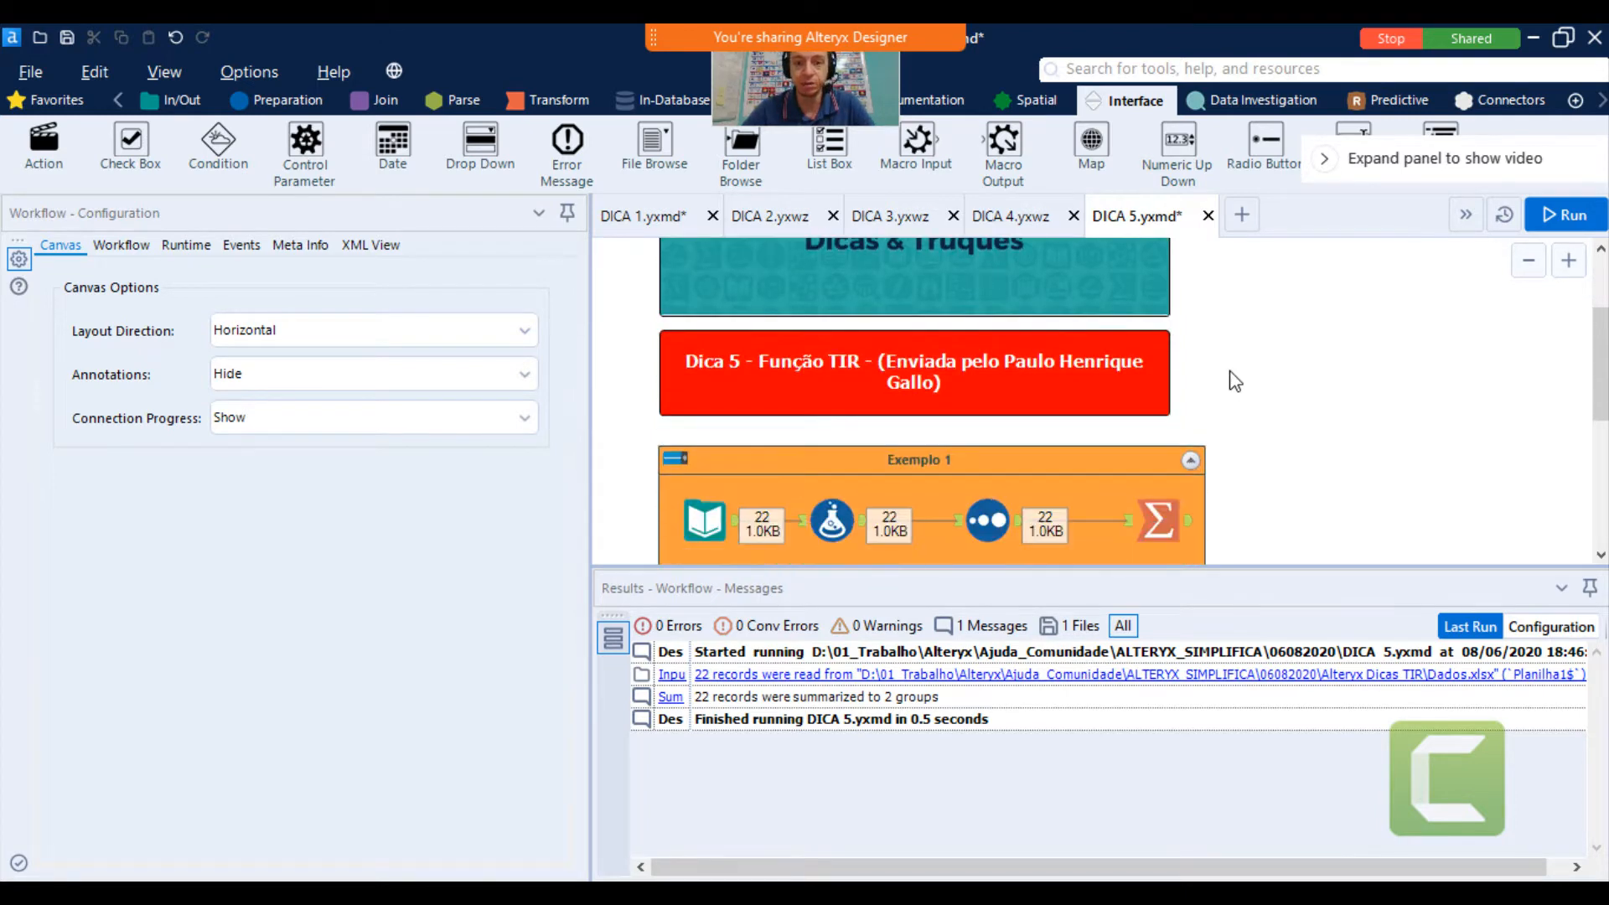
pyautogui.scroll(1, 1131, 398)
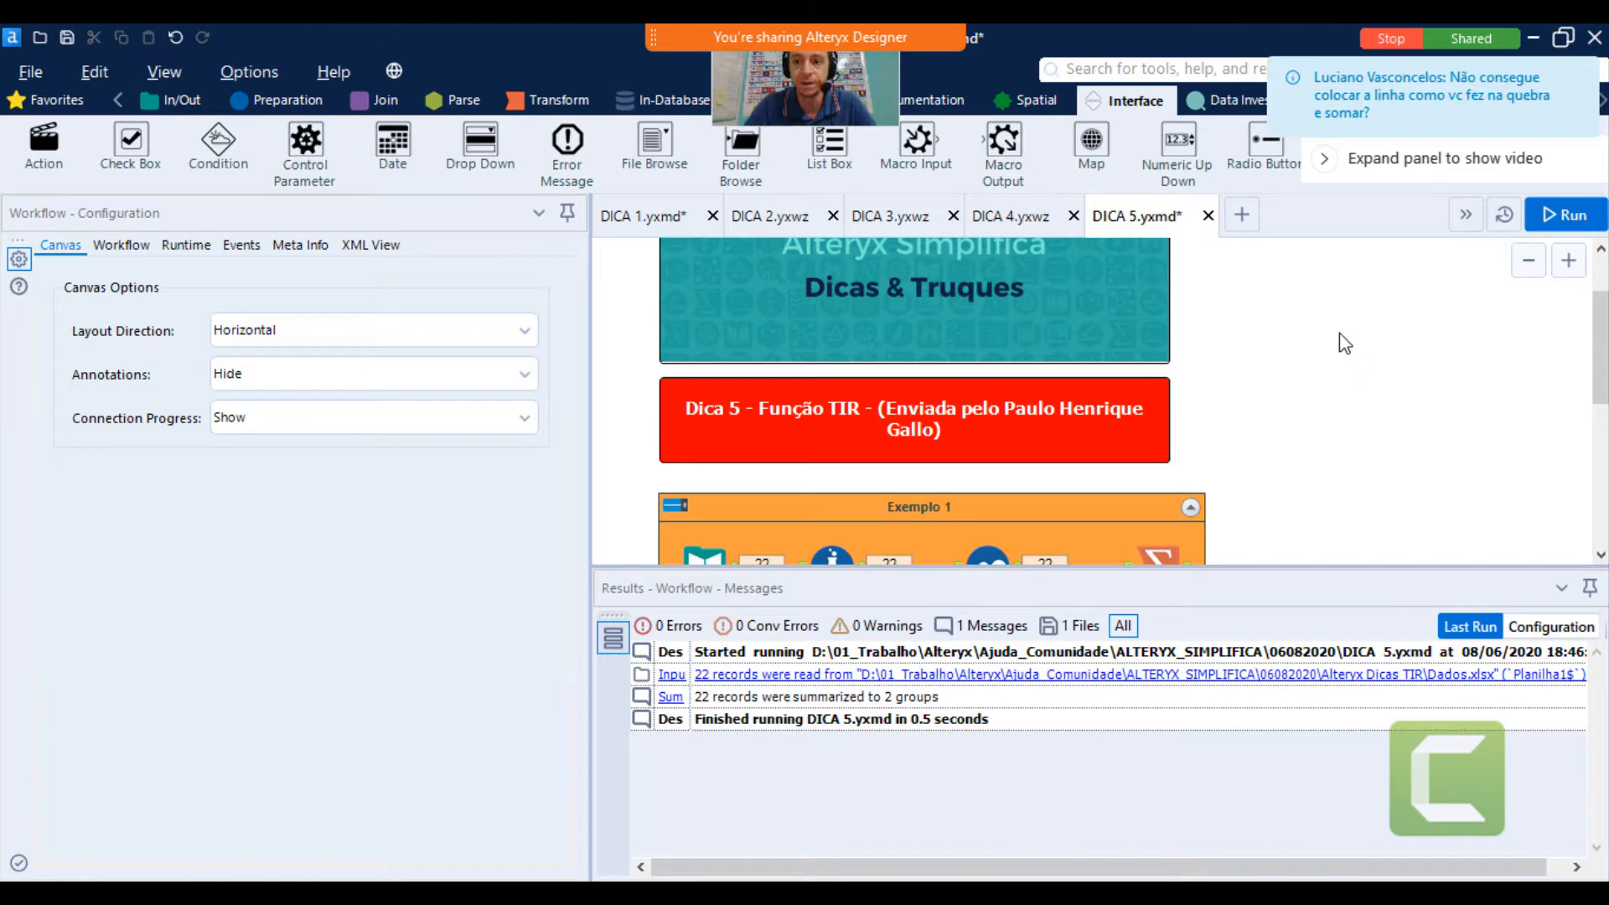
pyautogui.scroll(-2, 1339, 335)
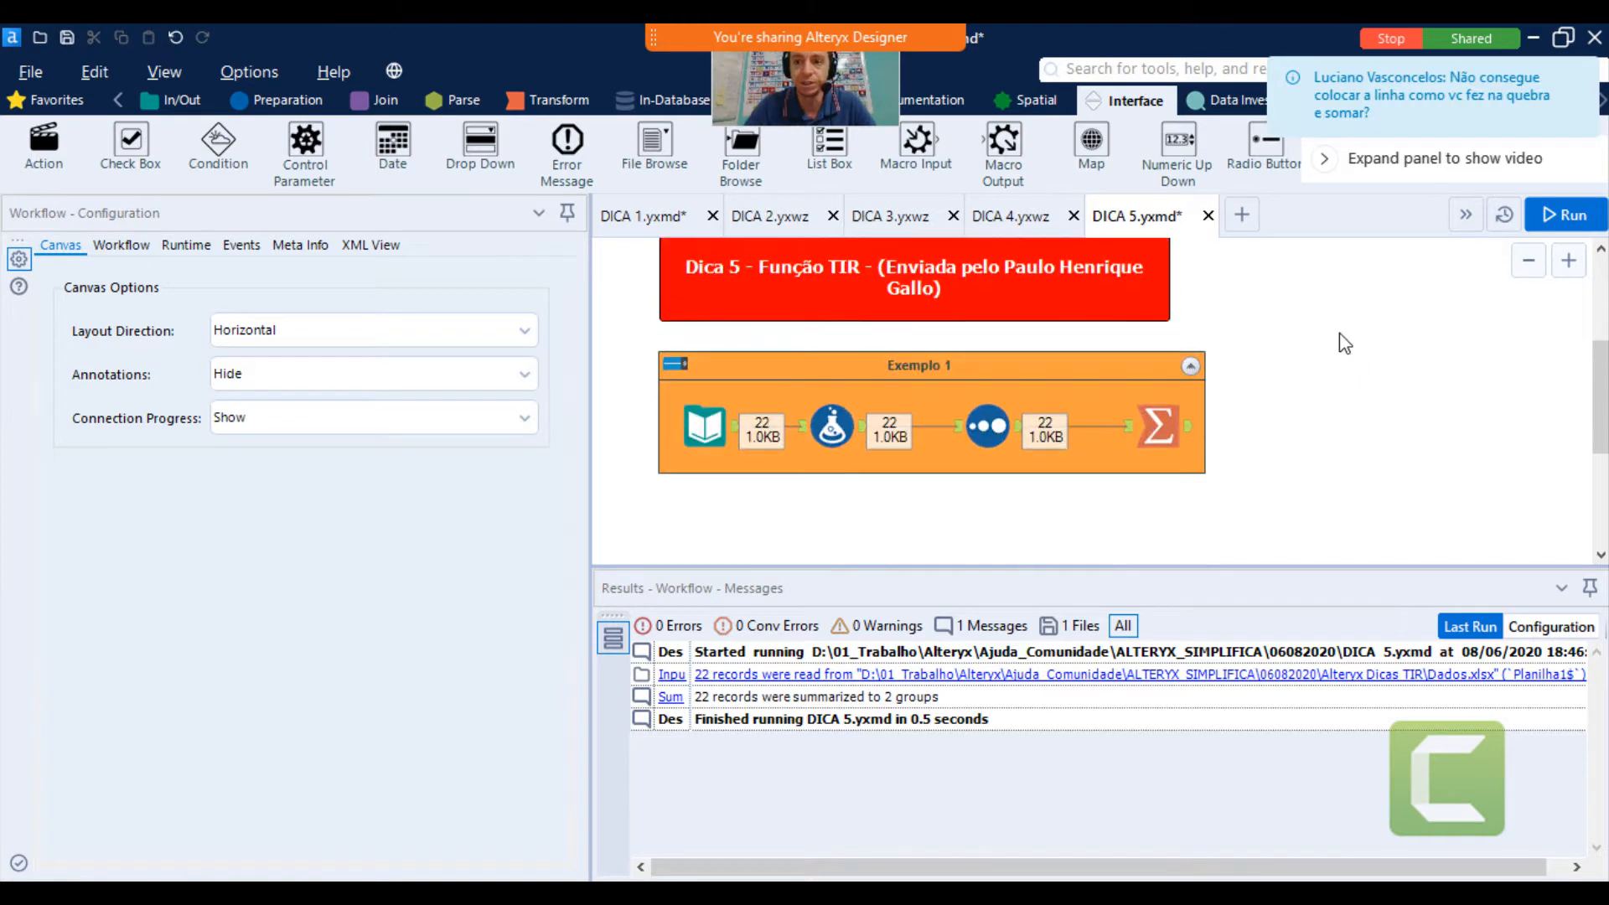
# Inspect the Input Data tool's output in a taller results pane, checking the Valor and TipoOperação values of the first Casa A records
pyautogui.click(731, 444)
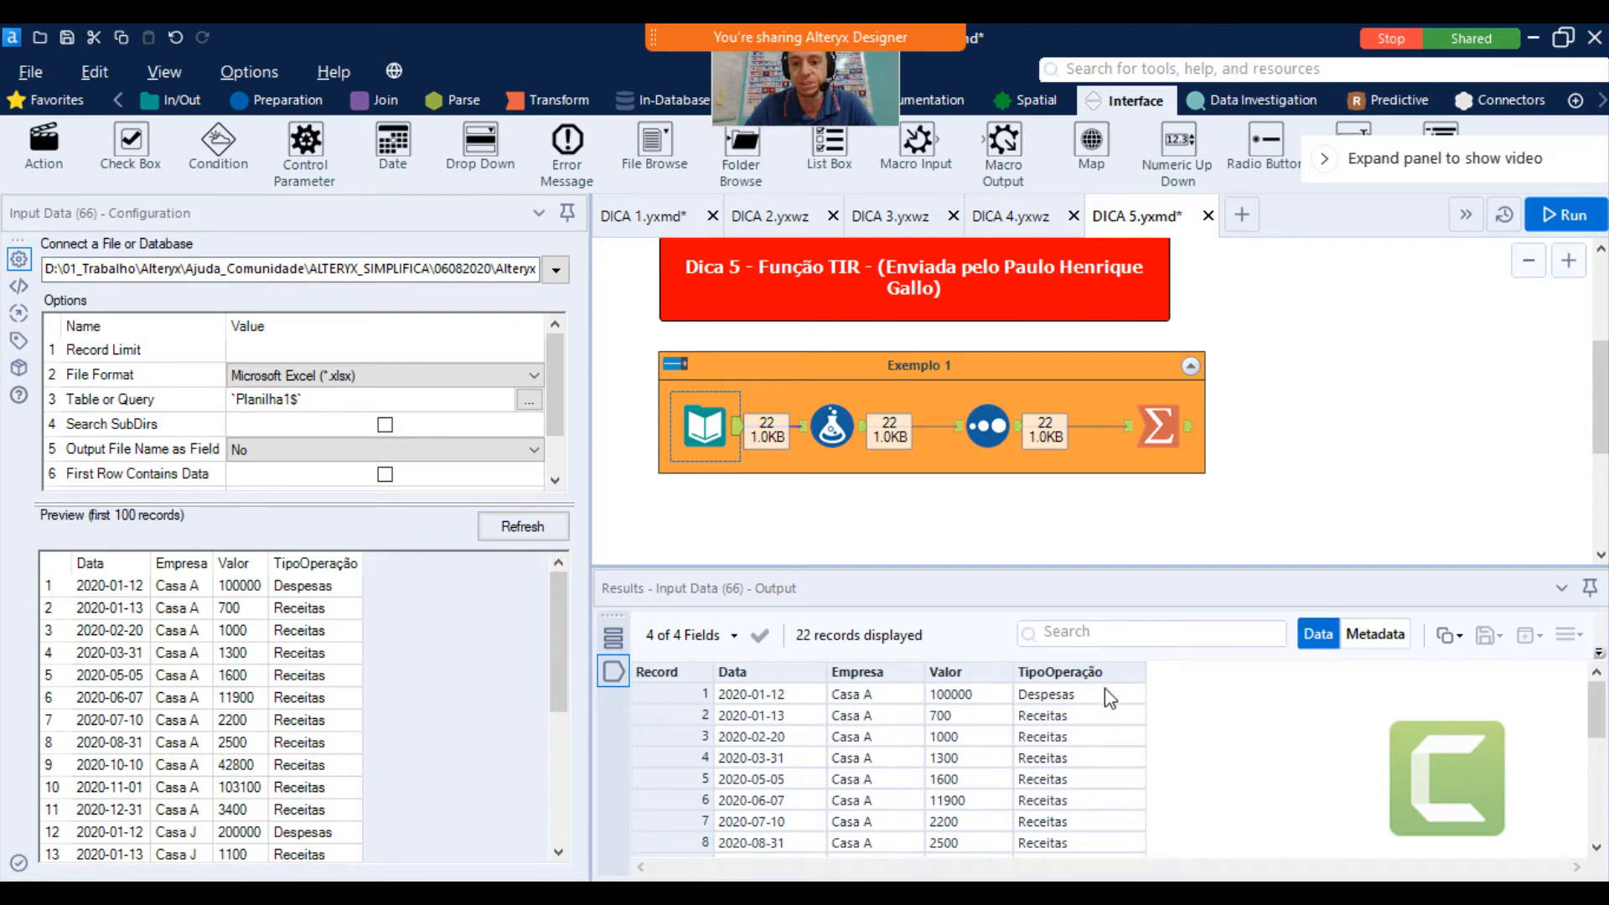
pyautogui.click(1074, 736)
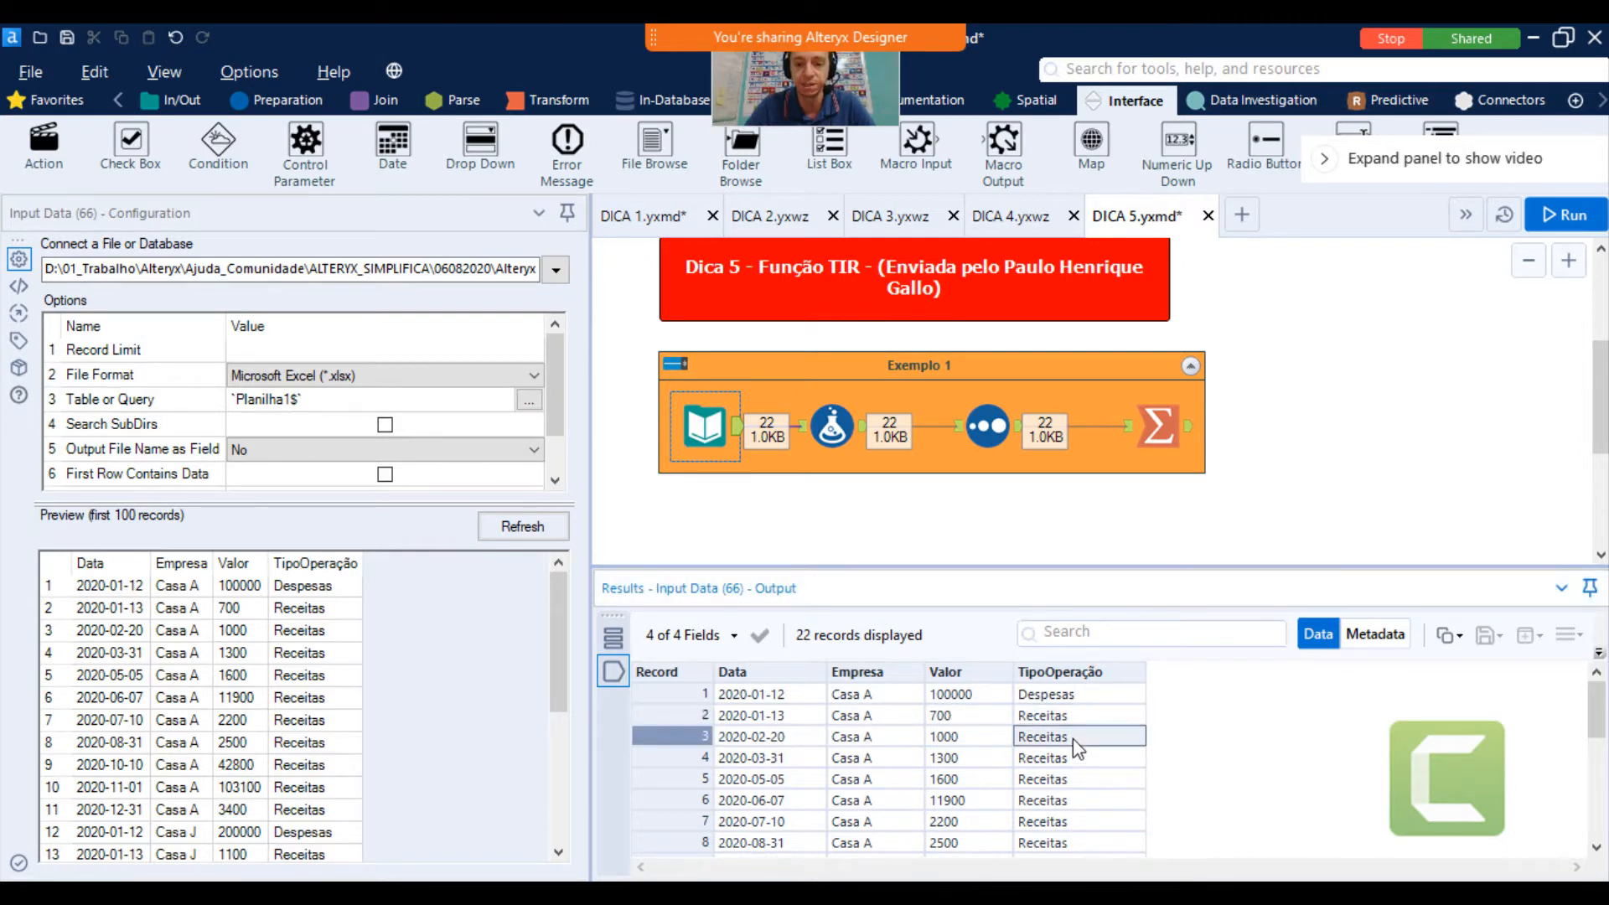
pyautogui.click(976, 695)
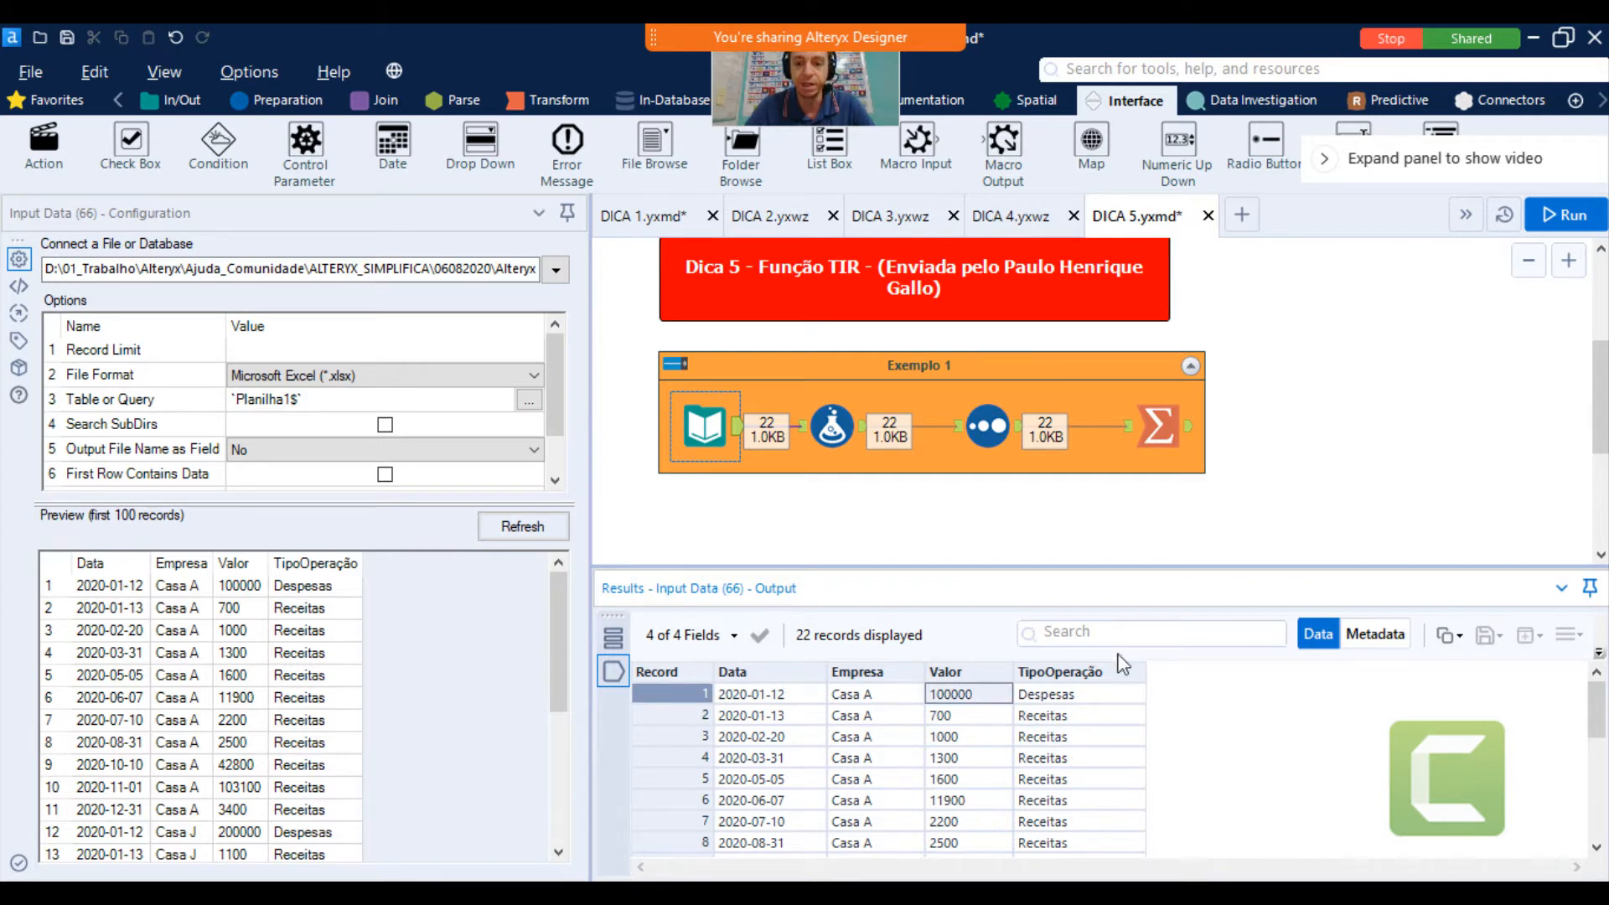
pyautogui.moveTo(1094, 568); pyautogui.dragTo(1099, 507)
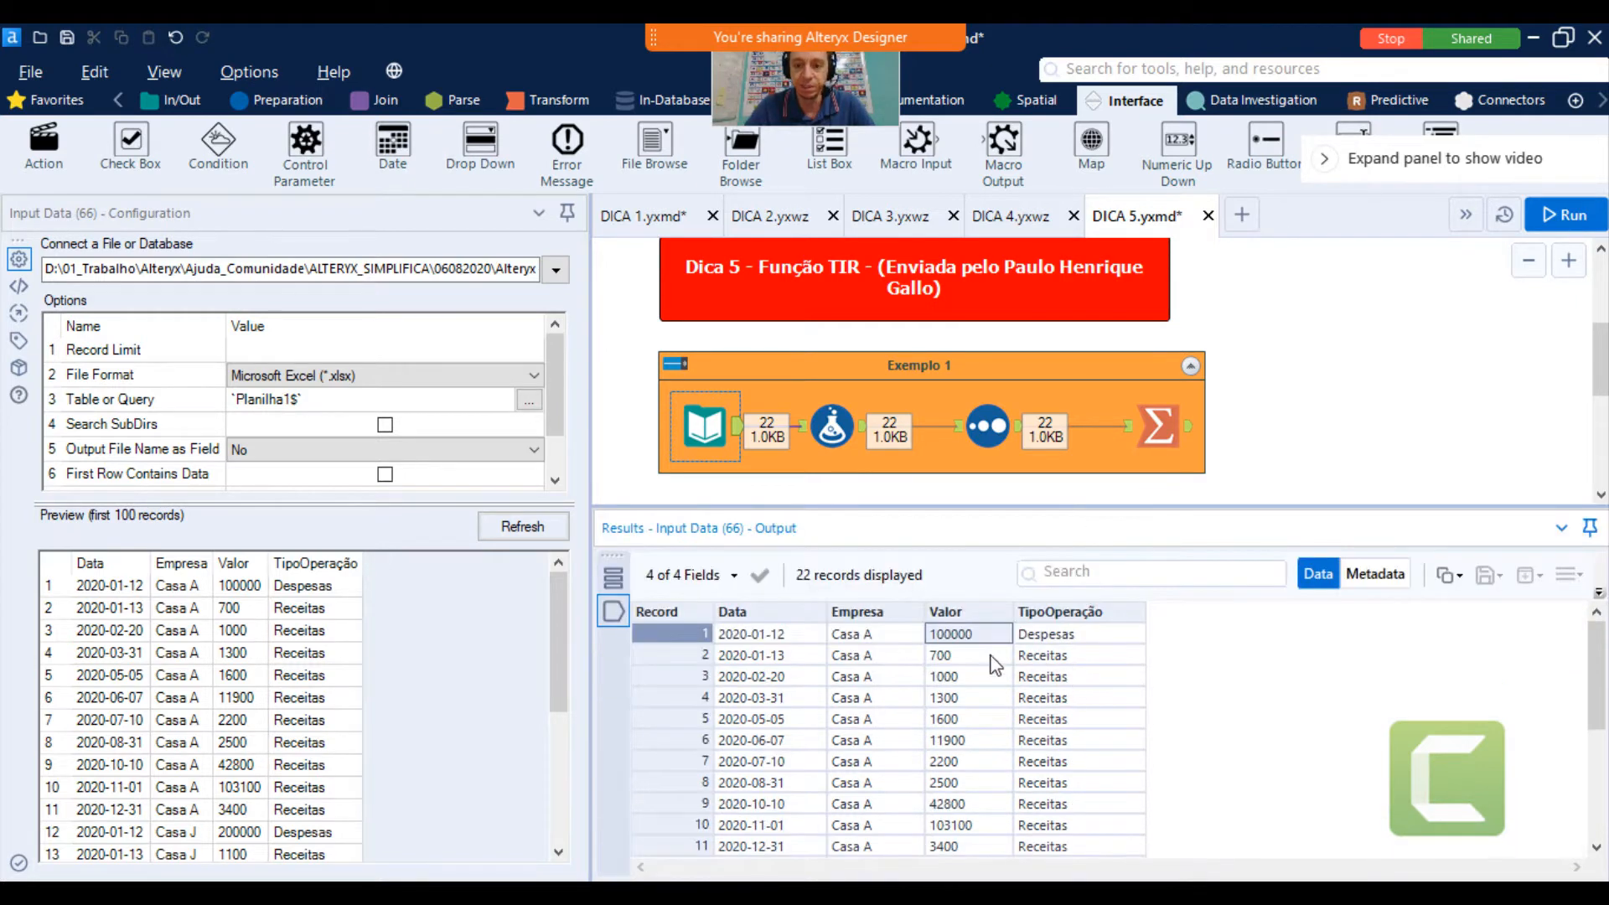
pyautogui.click(1067, 640)
pyautogui.click(1066, 659)
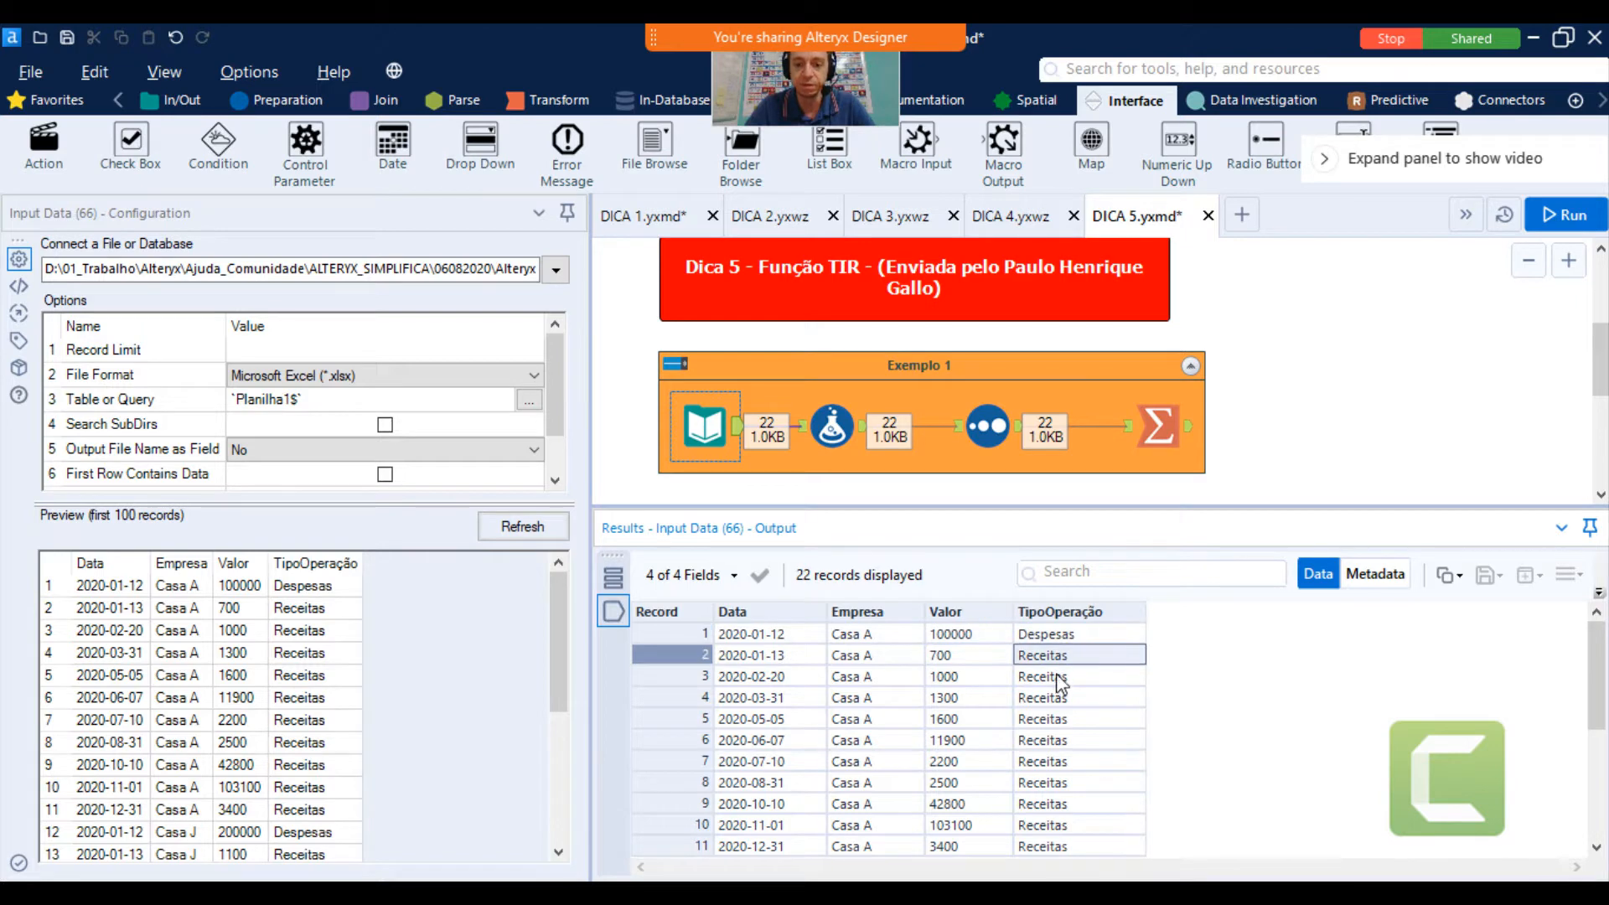
pyautogui.click(1062, 678)
pyautogui.click(1064, 701)
pyautogui.press('Down')
pyautogui.press('Down')
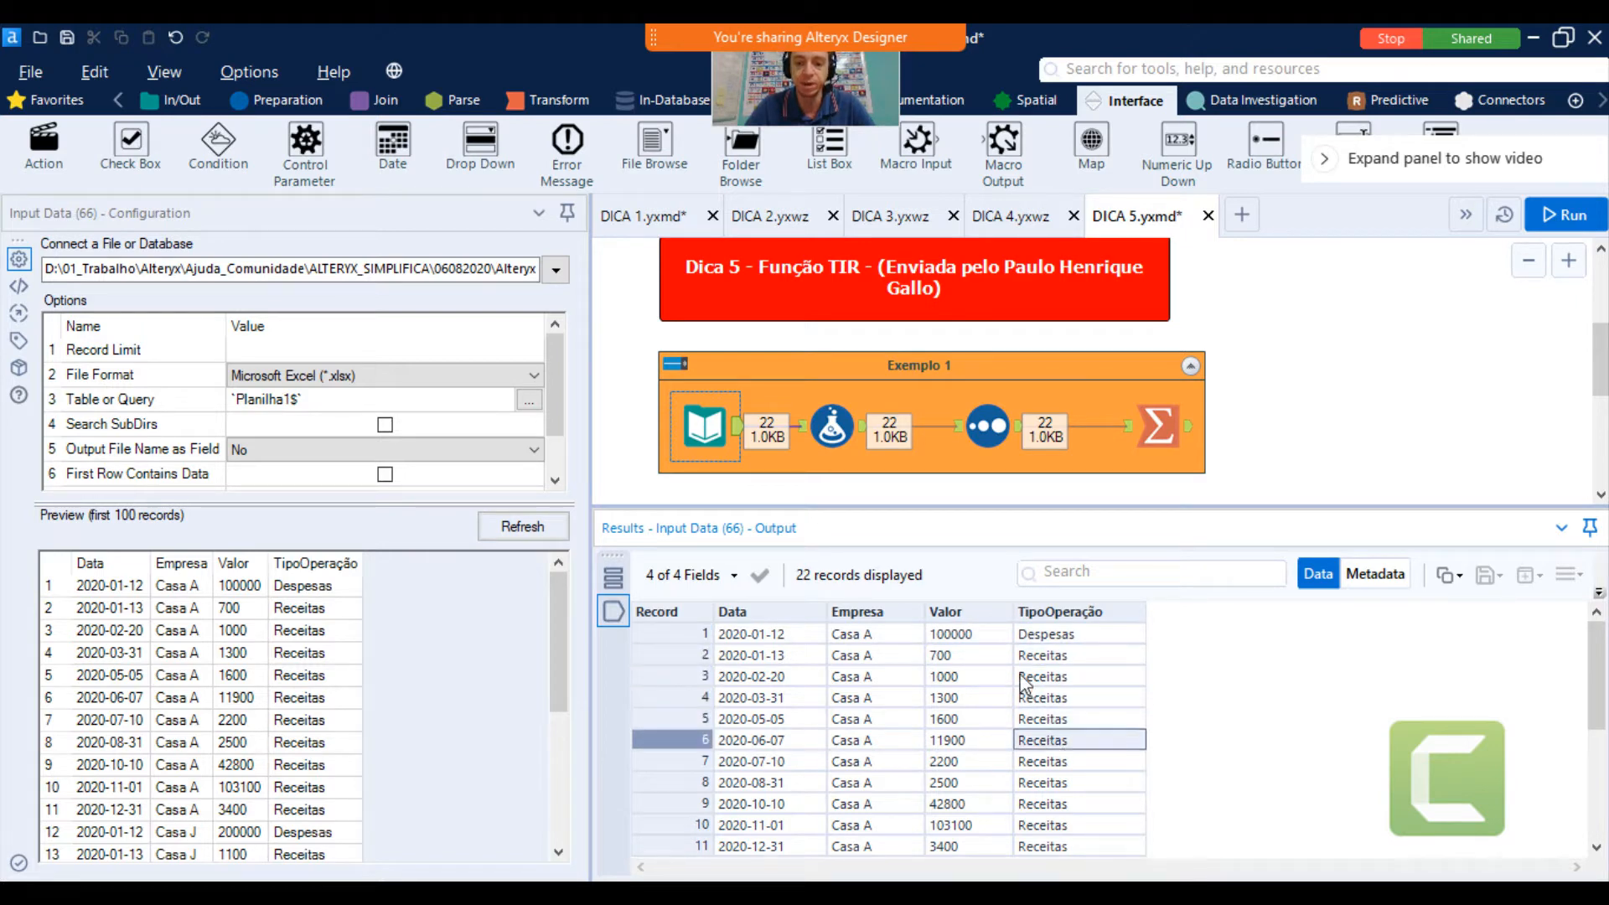
# Compare the Despesas and Receitas records of Casa A and Casa J throughout the input data
pyautogui.click(983, 634)
pyautogui.click(1043, 657)
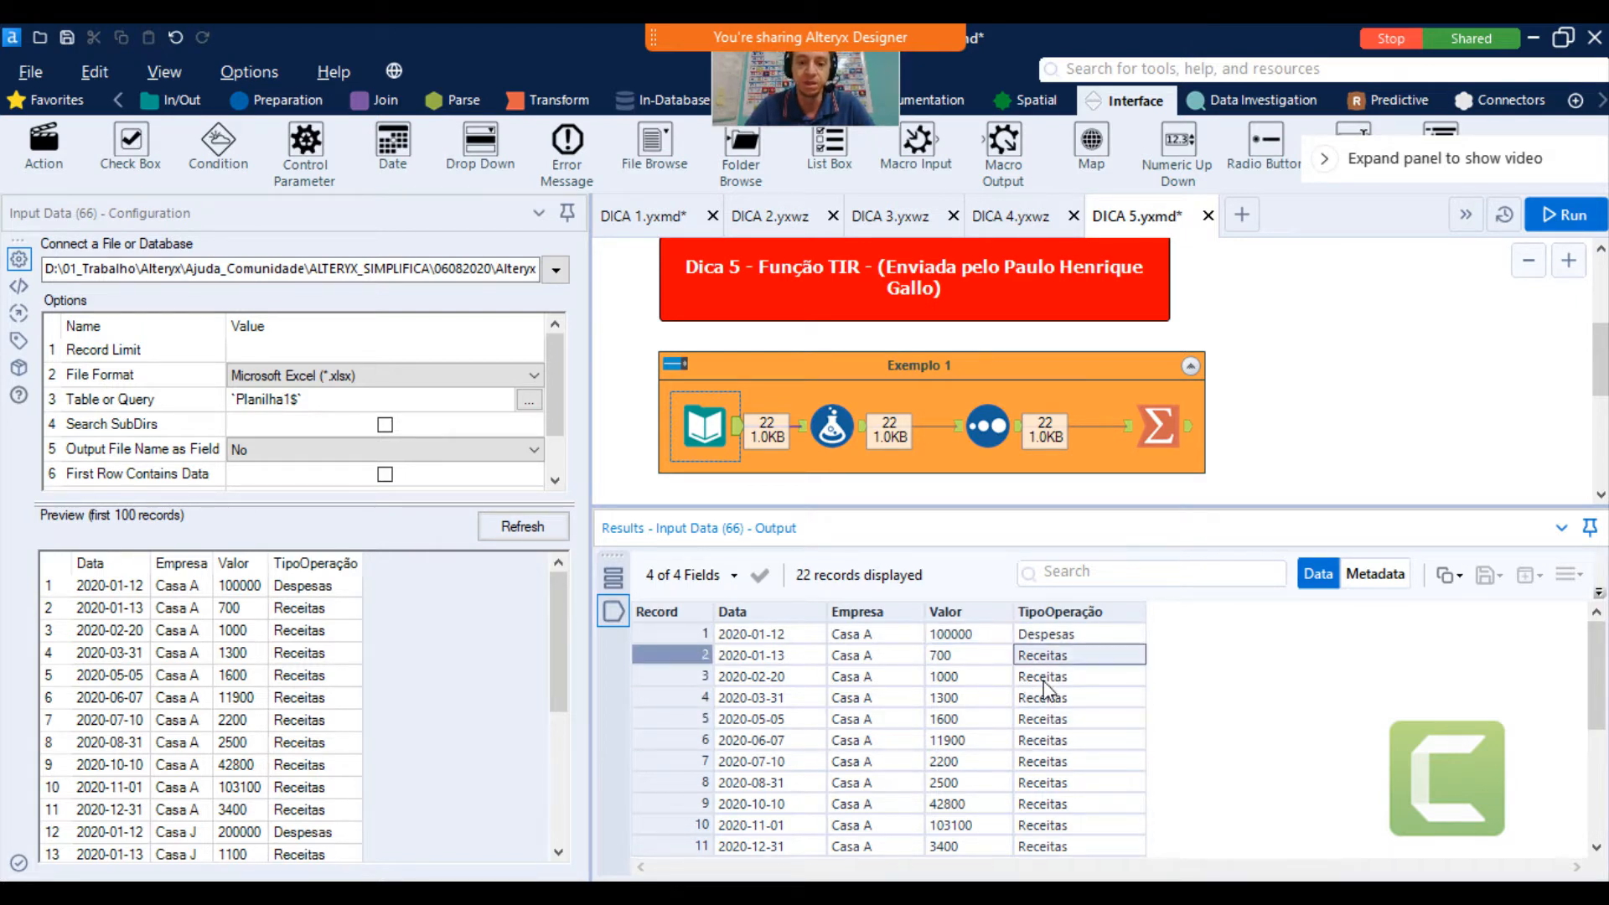
pyautogui.click(1048, 677)
pyautogui.click(1047, 701)
pyautogui.scroll(-3, 1049, 720)
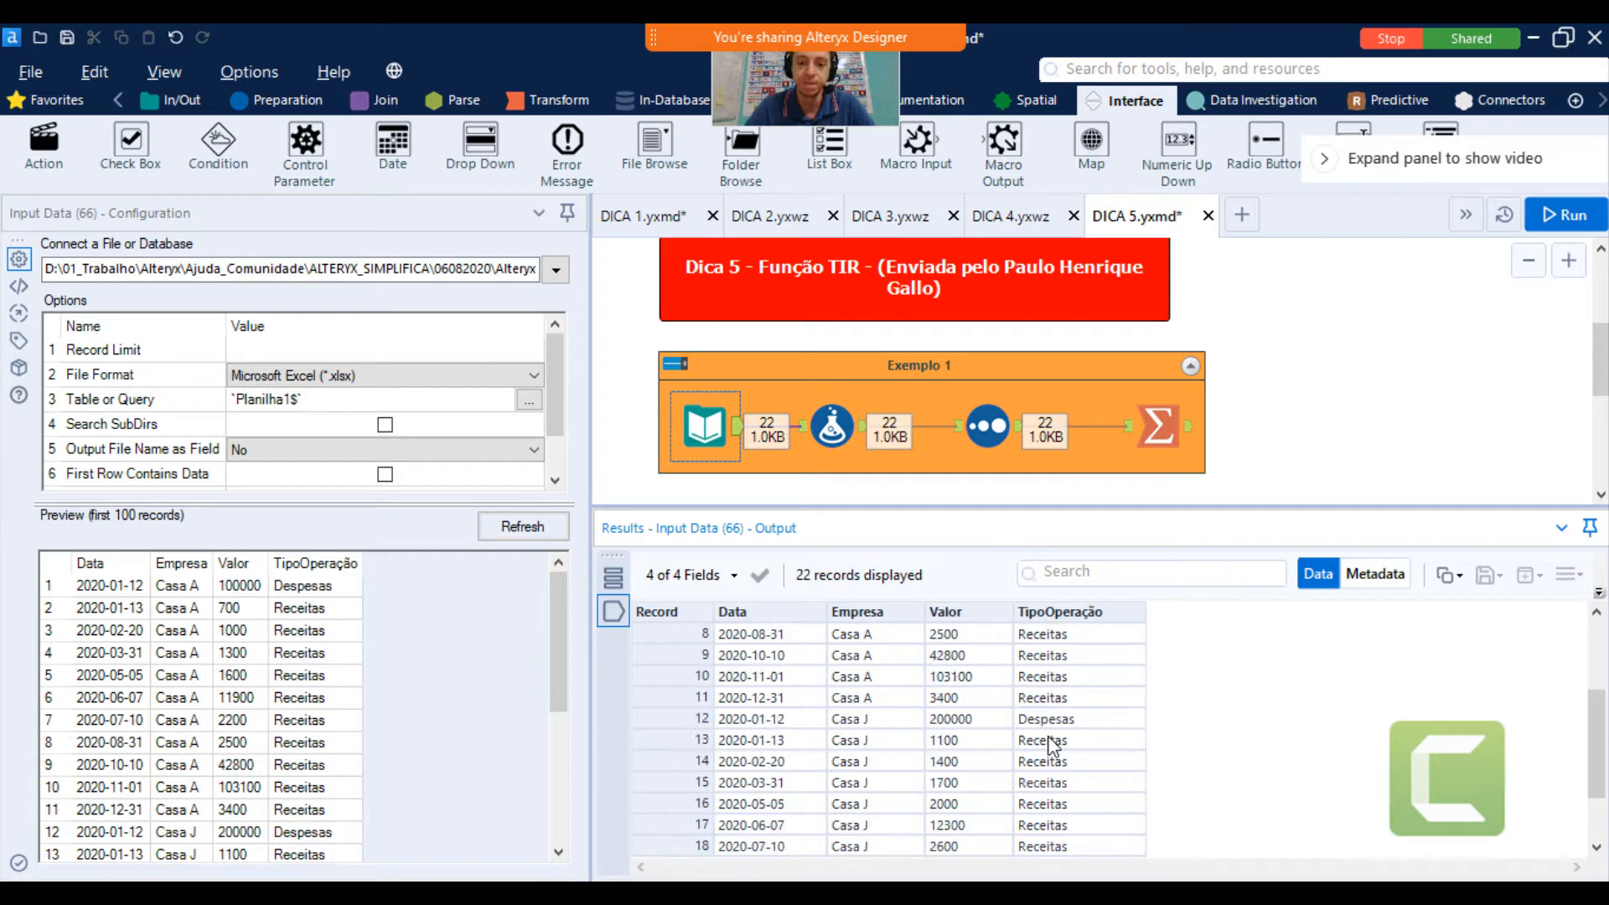
pyautogui.scroll(-2, 1052, 744)
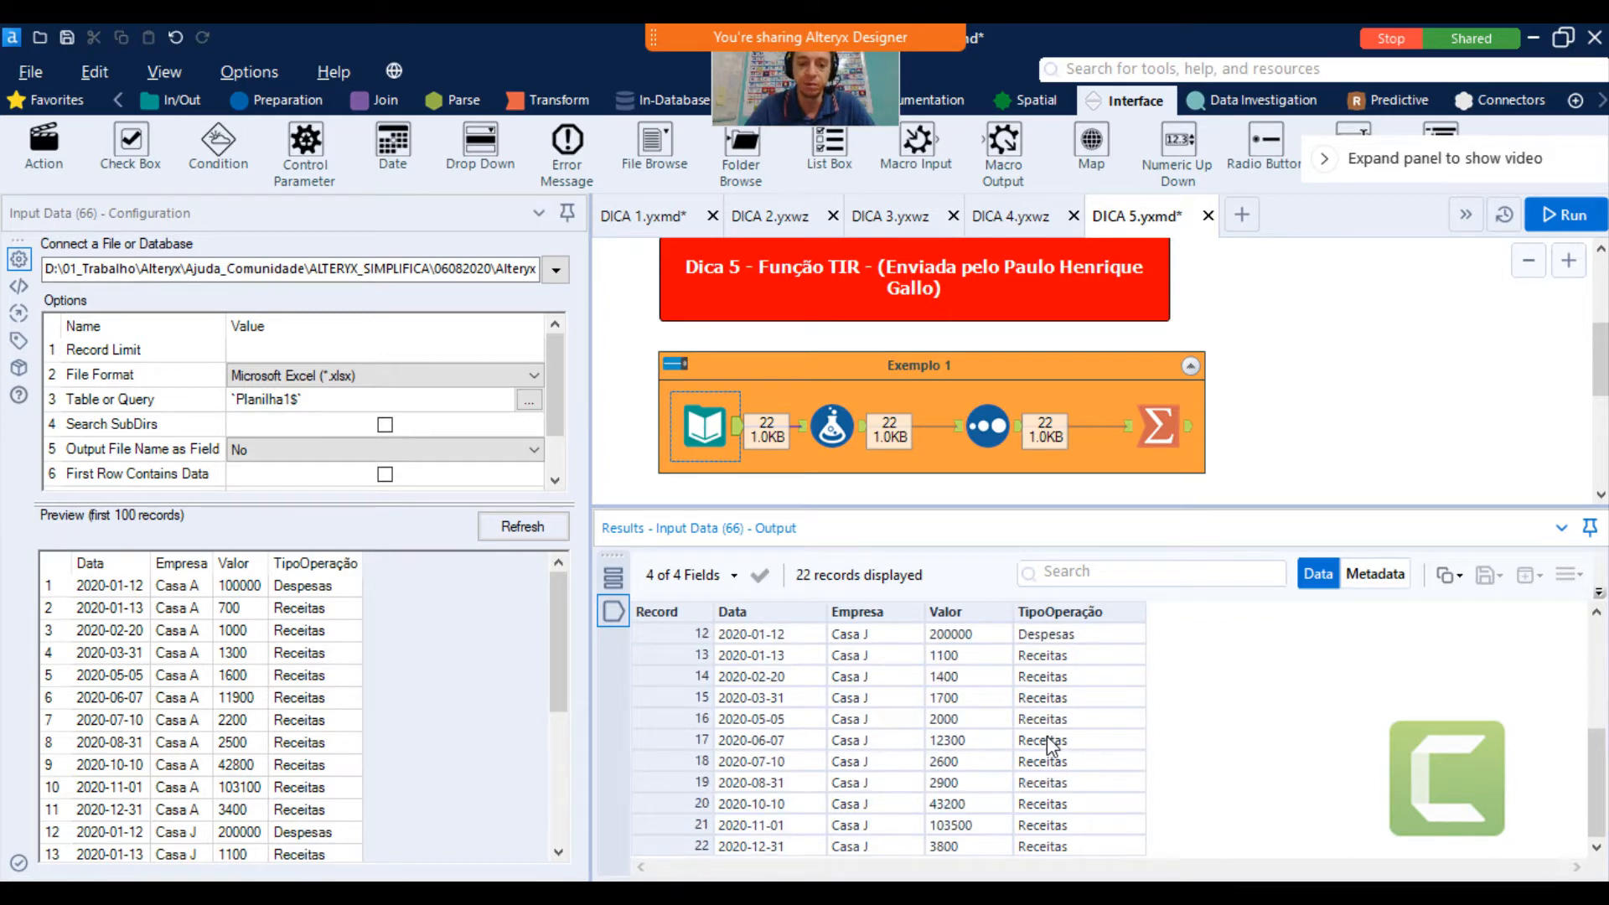
pyautogui.scroll(5, 1050, 744)
pyautogui.click(1043, 719)
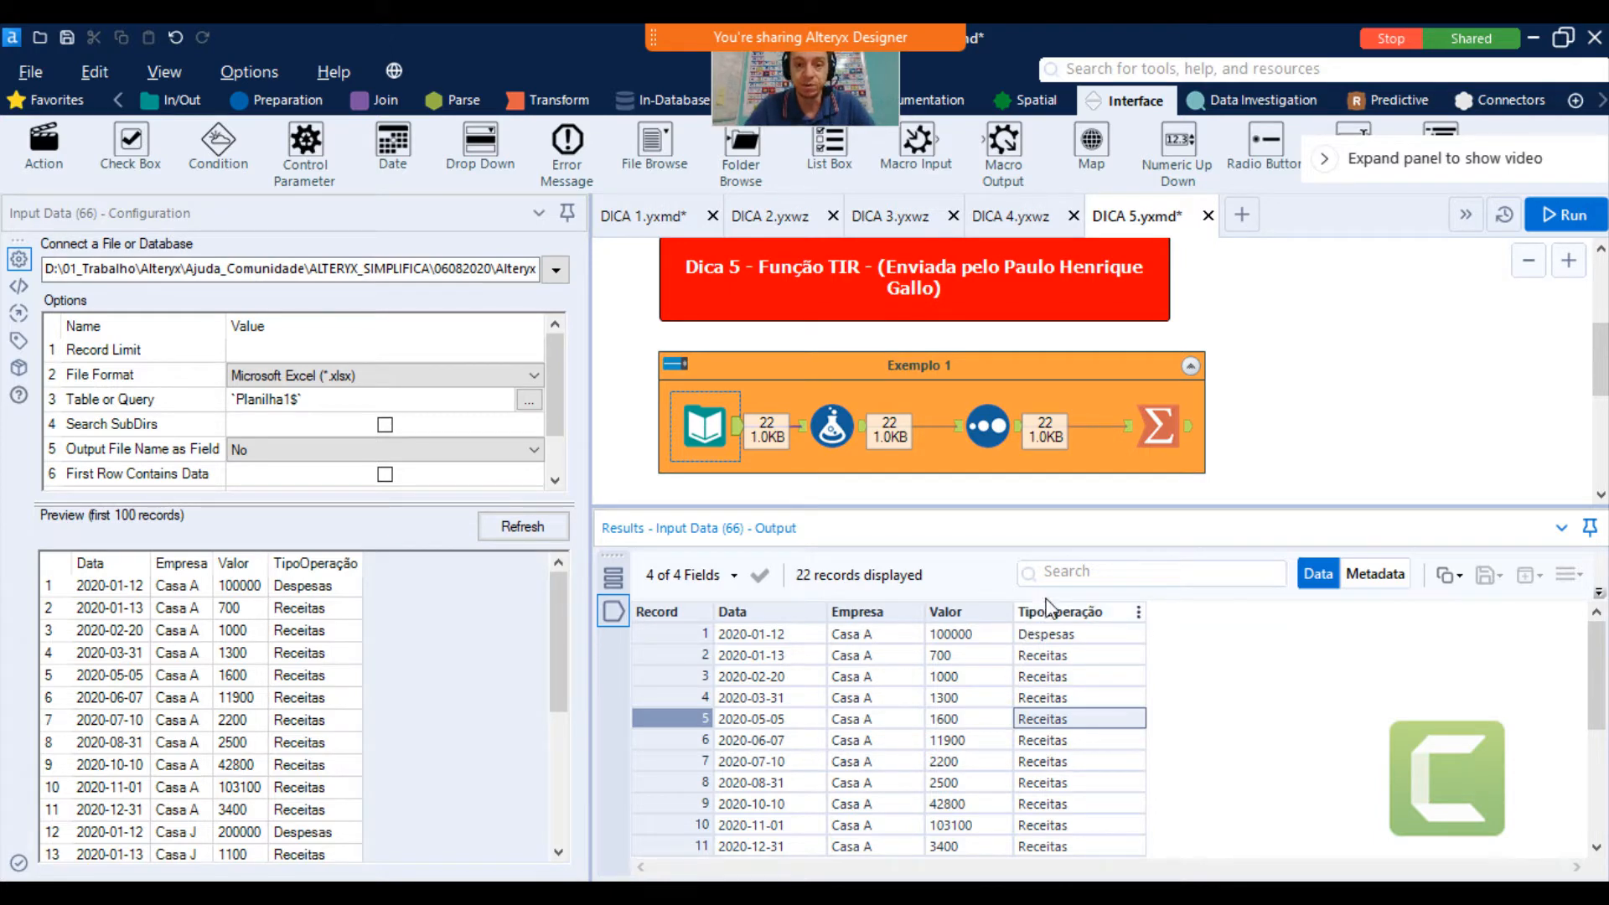
pyautogui.click(1040, 637)
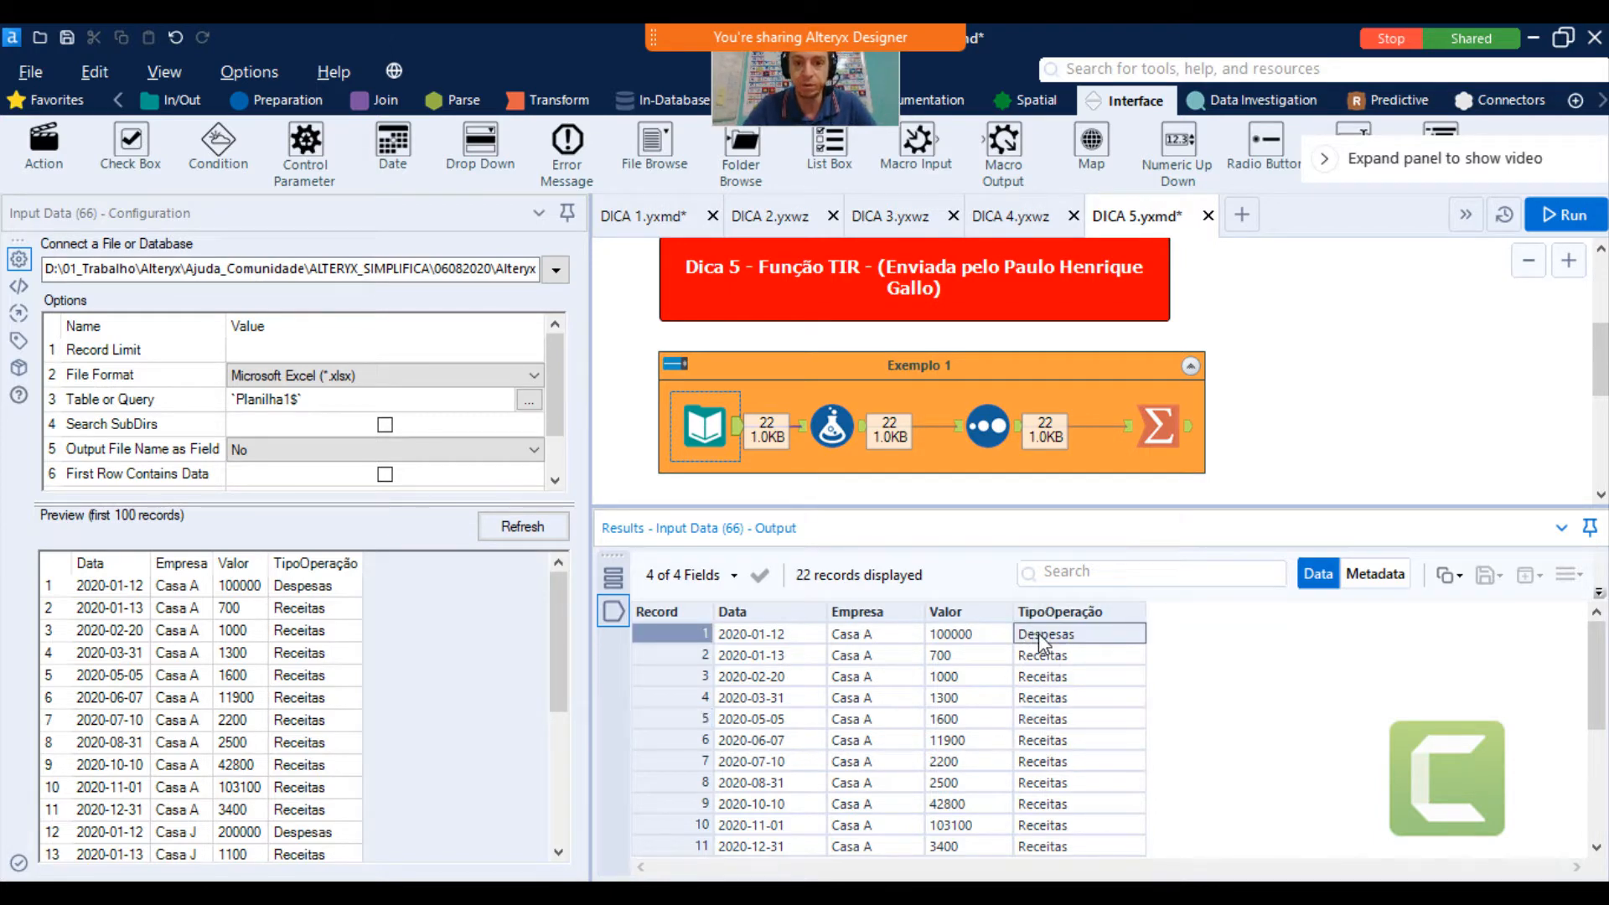
pyautogui.click(1056, 659)
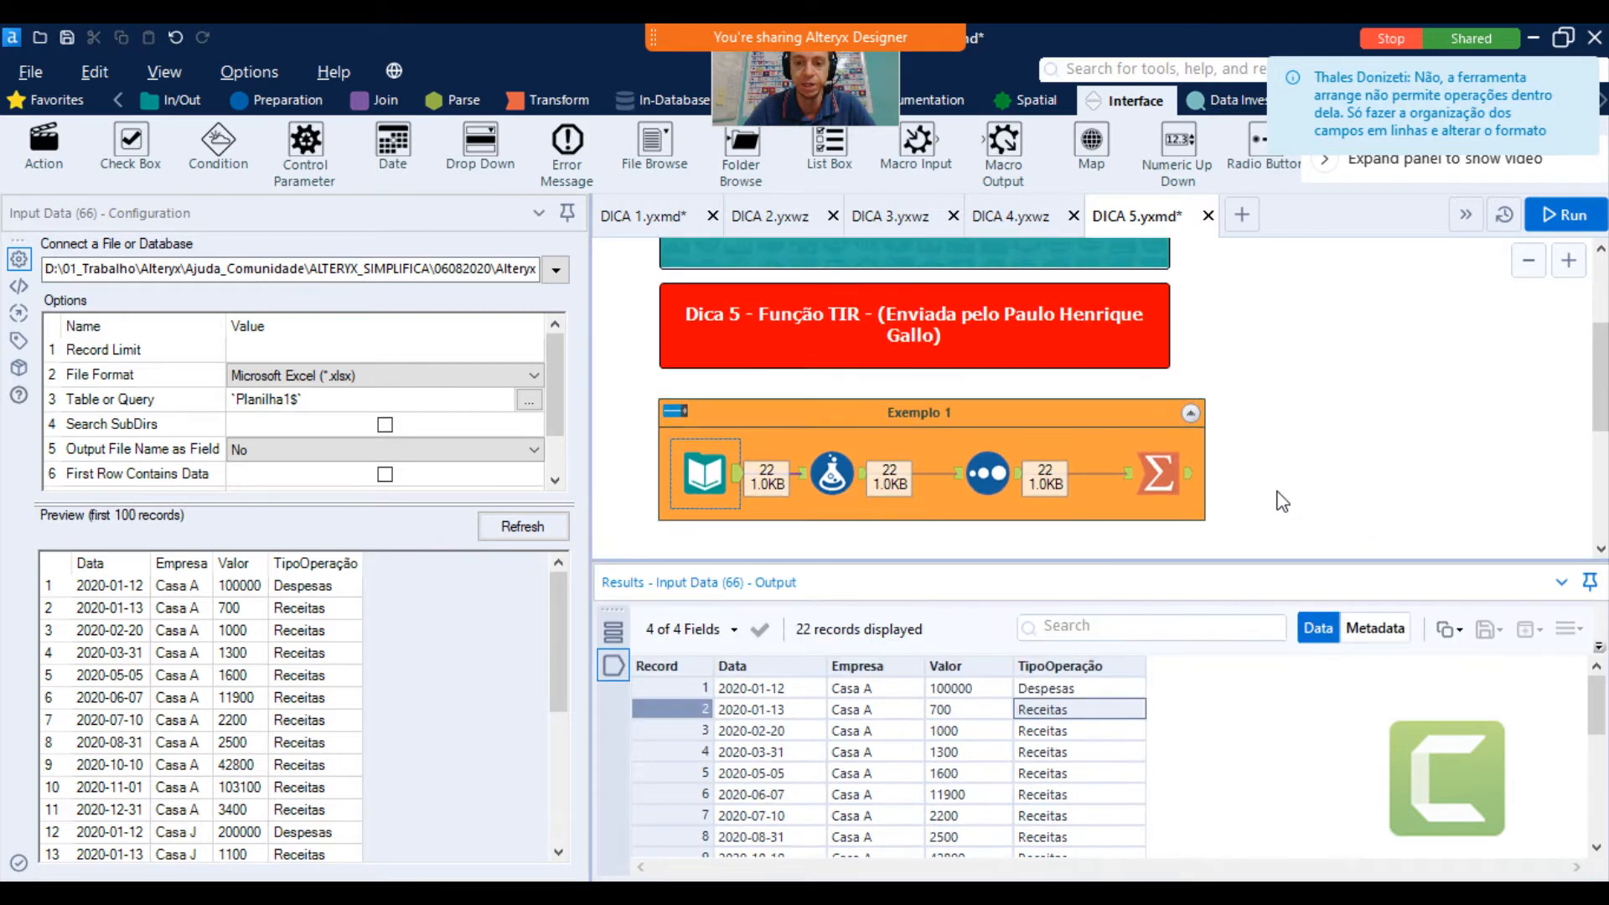
# Enlarge the results pane slightly and nudge the Exemplo 1 container upward on the canvas
pyautogui.moveTo(838, 473)
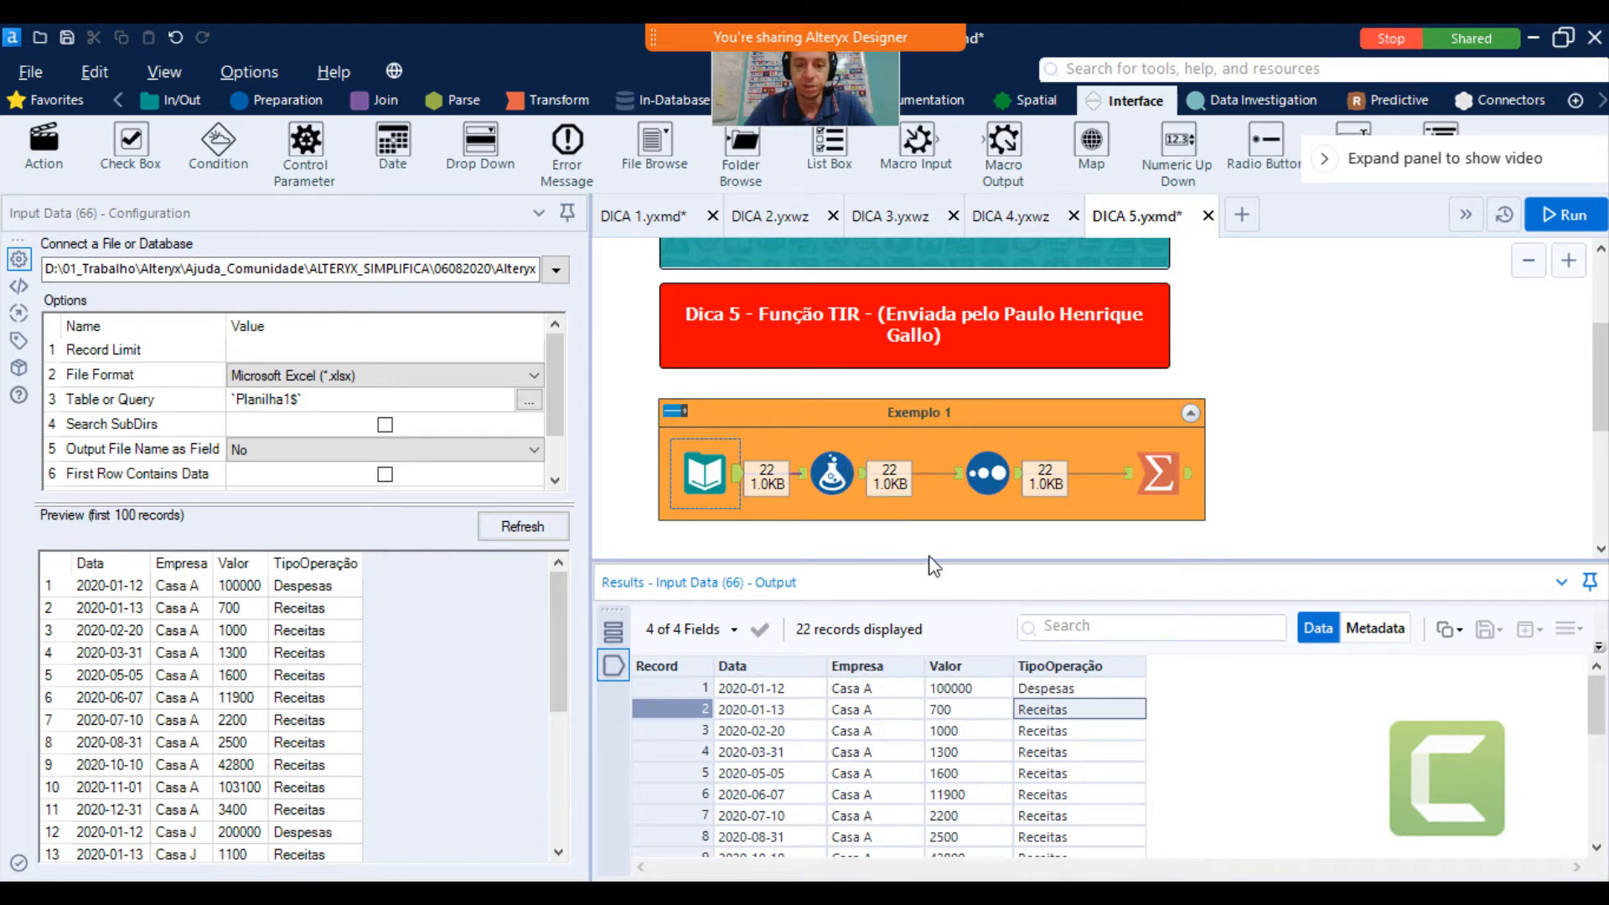
pyautogui.moveTo(931, 559); pyautogui.dragTo(930, 543)
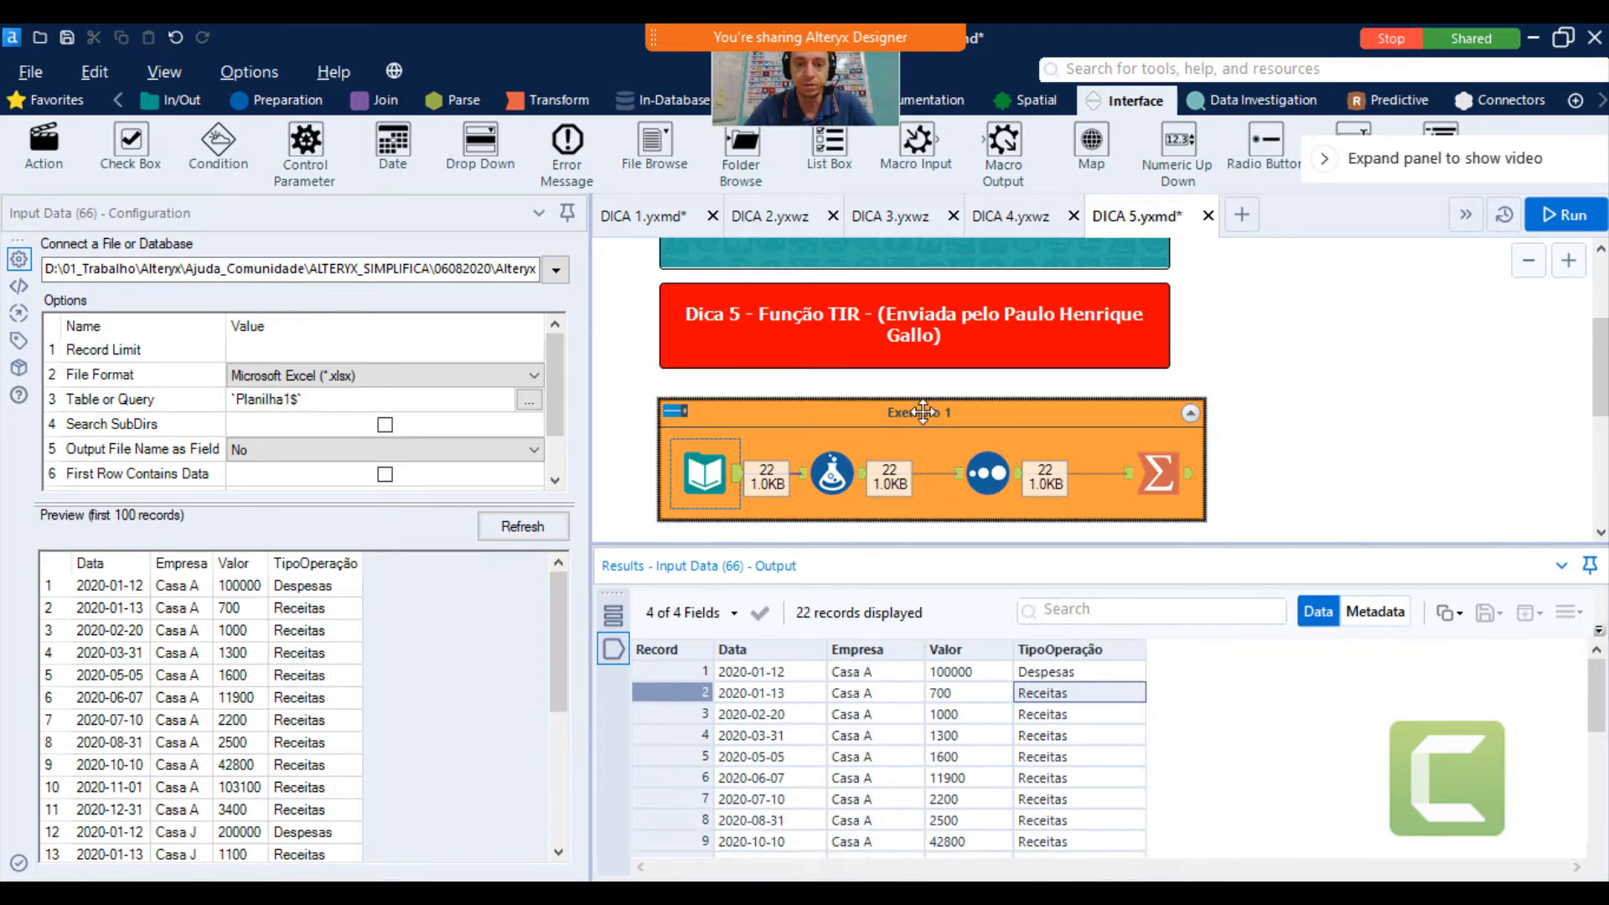
pyautogui.moveTo(922, 410); pyautogui.dragTo(933, 402)
pyautogui.click(1322, 387)
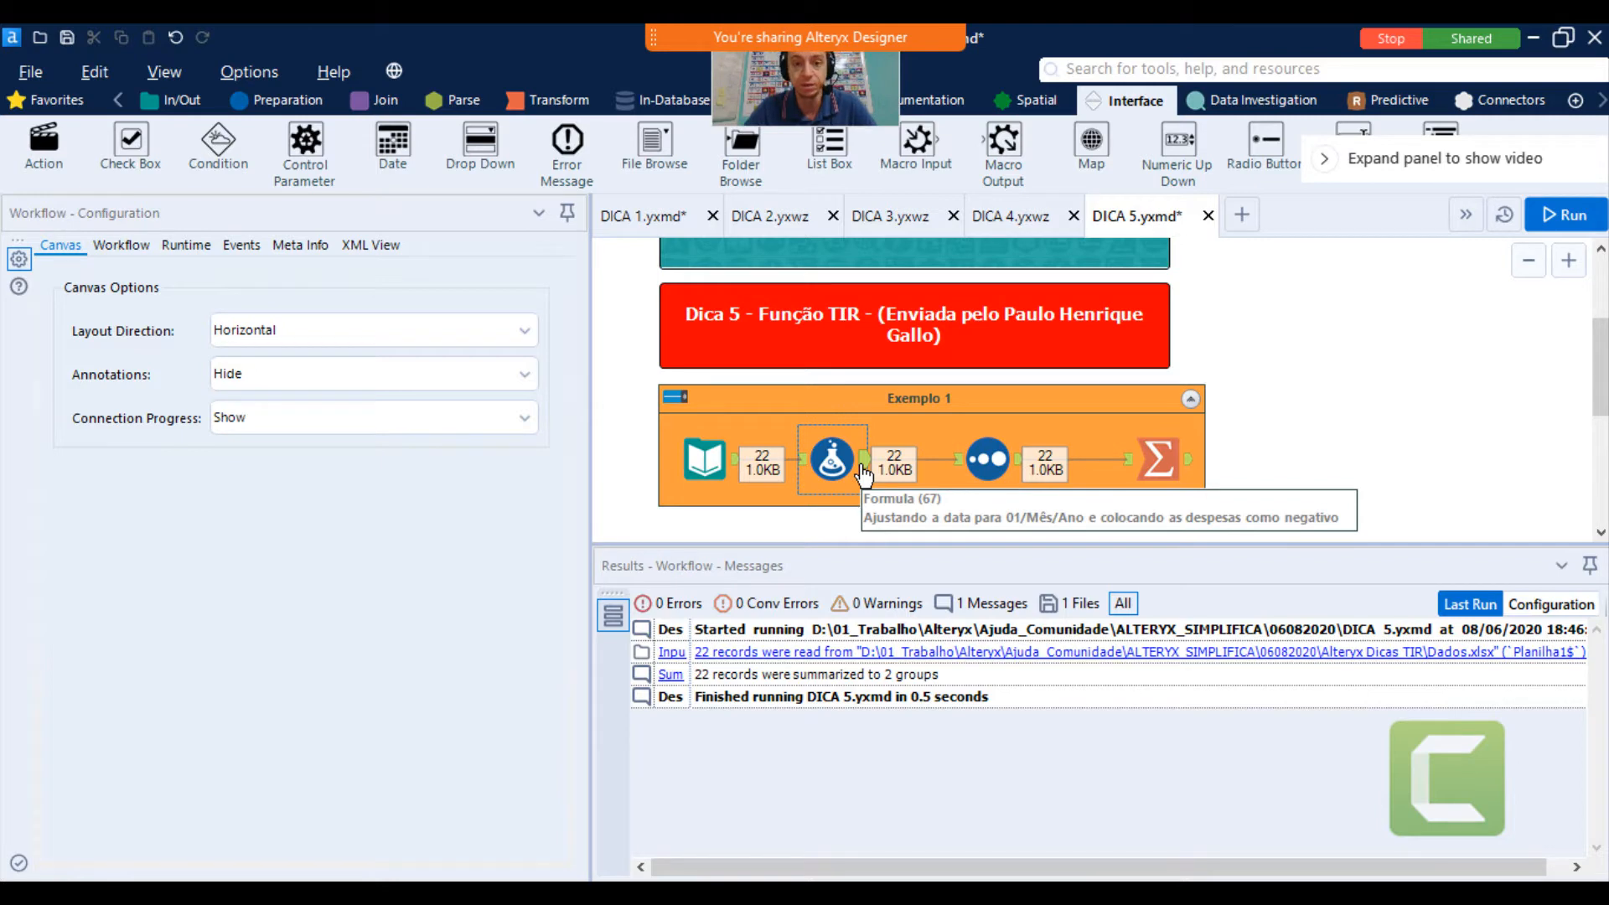
# Inspect the Formula tool's expression for the Data column and its output records
pyautogui.click(832, 460)
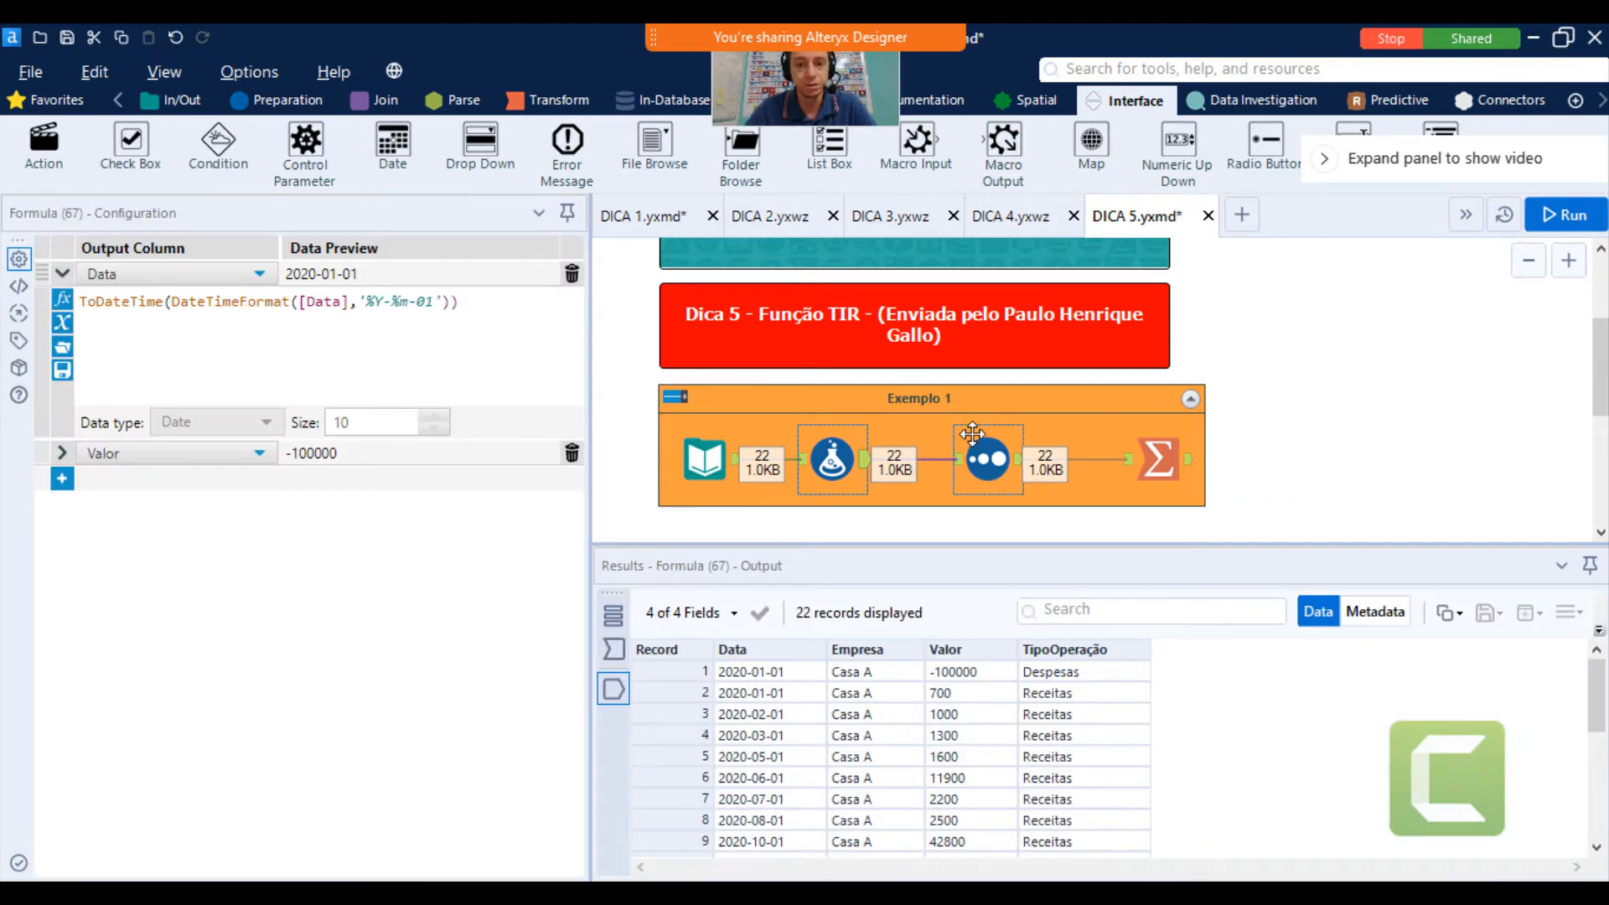
pyautogui.click(873, 406)
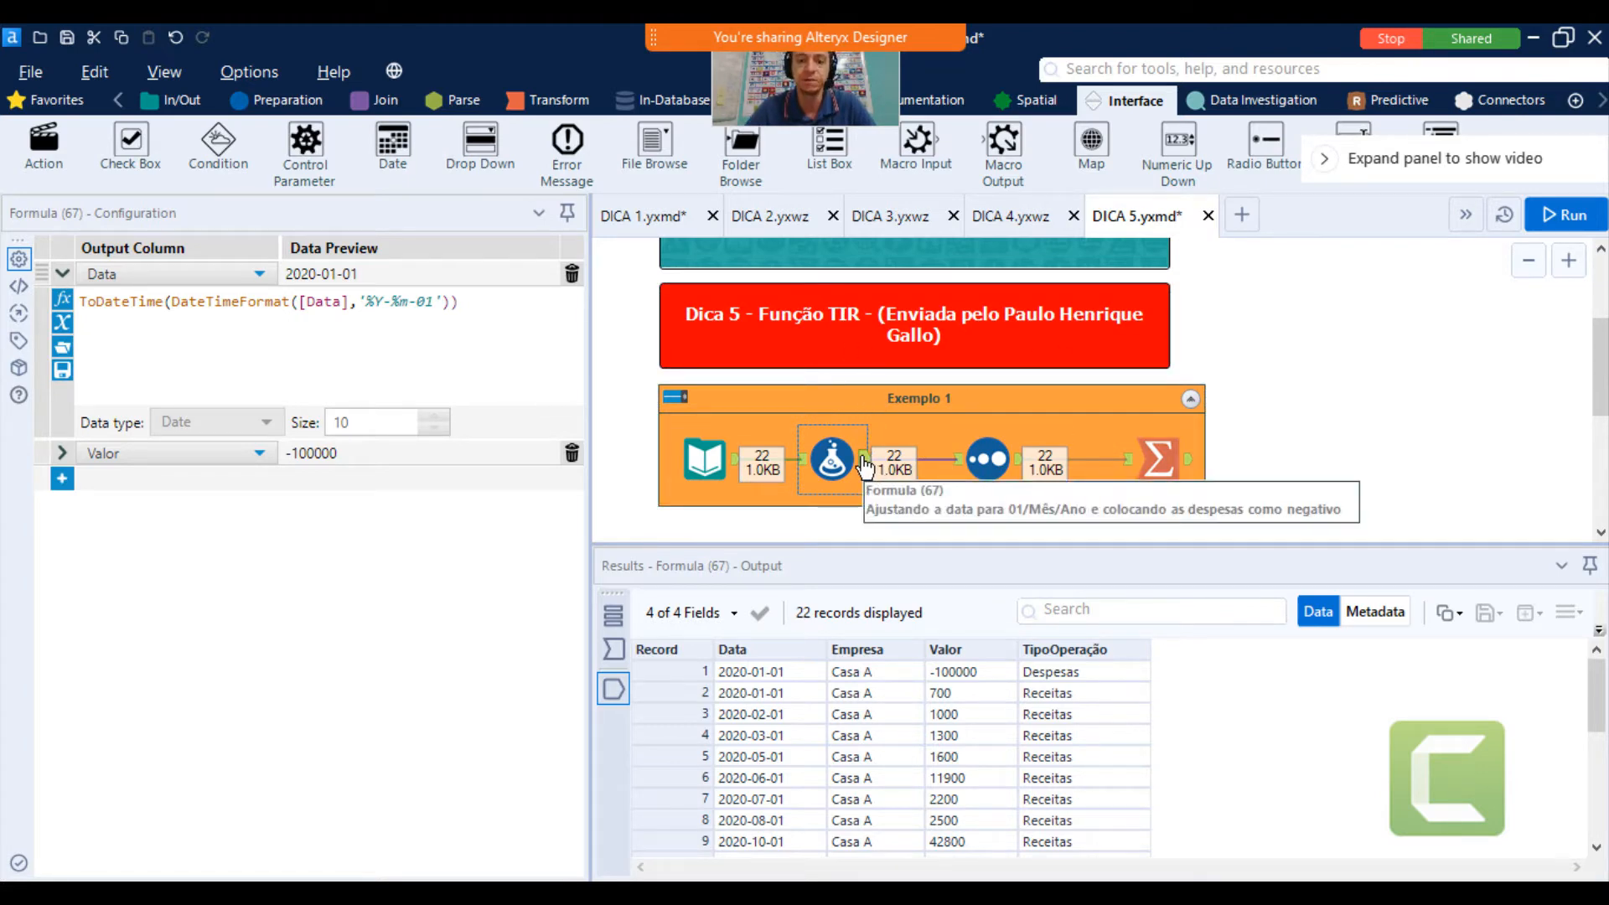
# In the Summarize tool, choose Internal Rate of Return w/ Dates (XIRR) as the action for the Valor field
pyautogui.click(1163, 474)
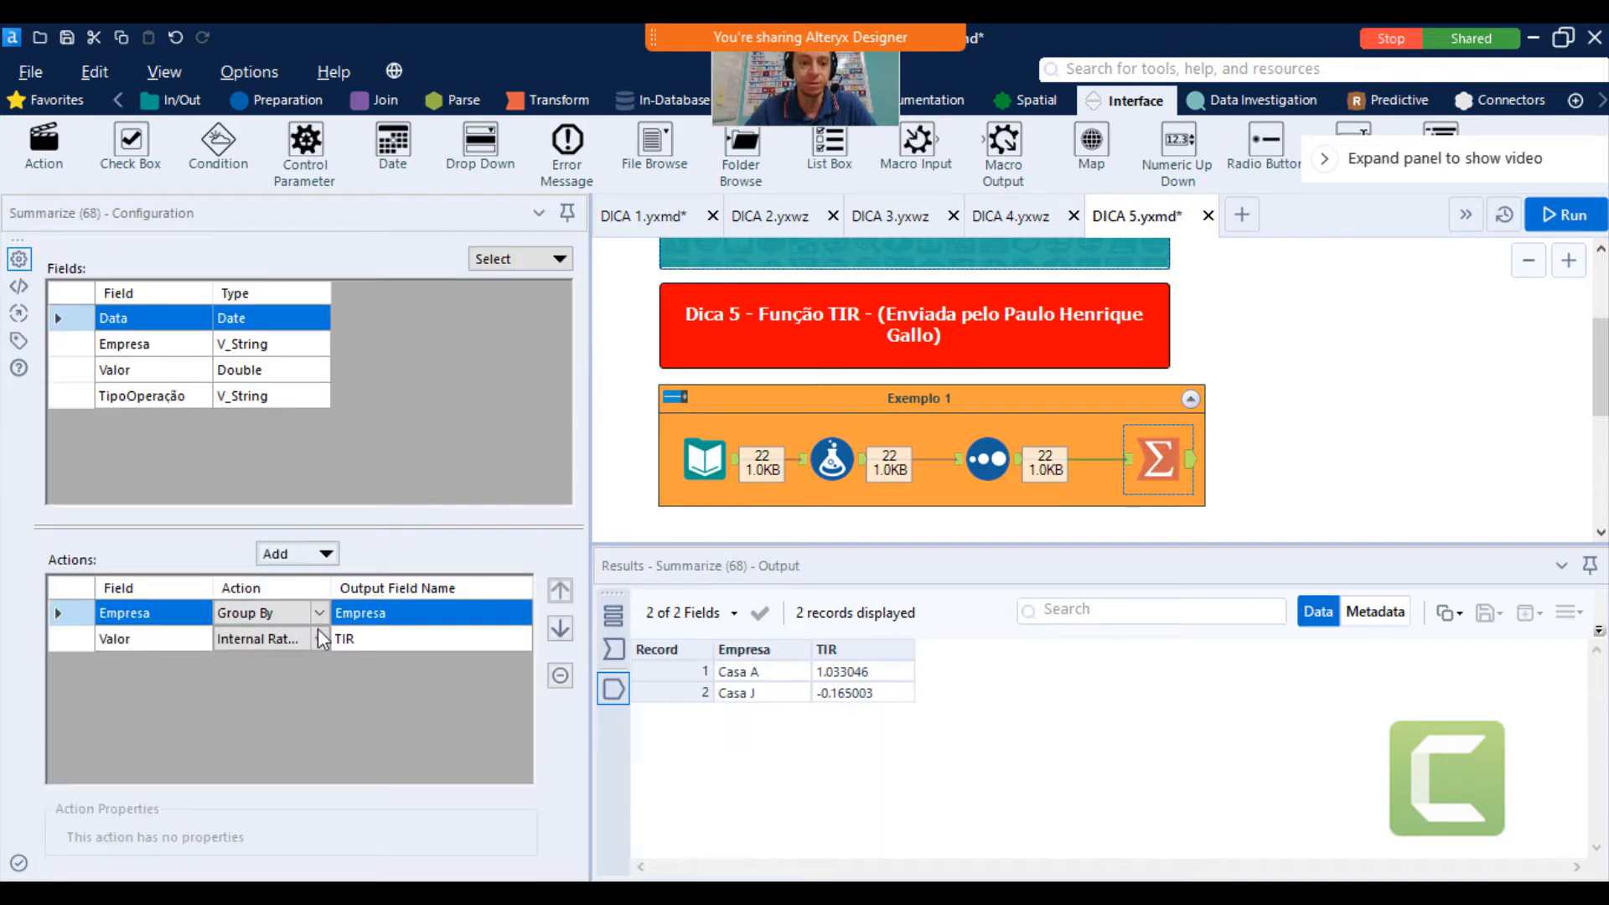
pyautogui.moveTo(591, 590); pyautogui.dragTo(778, 591)
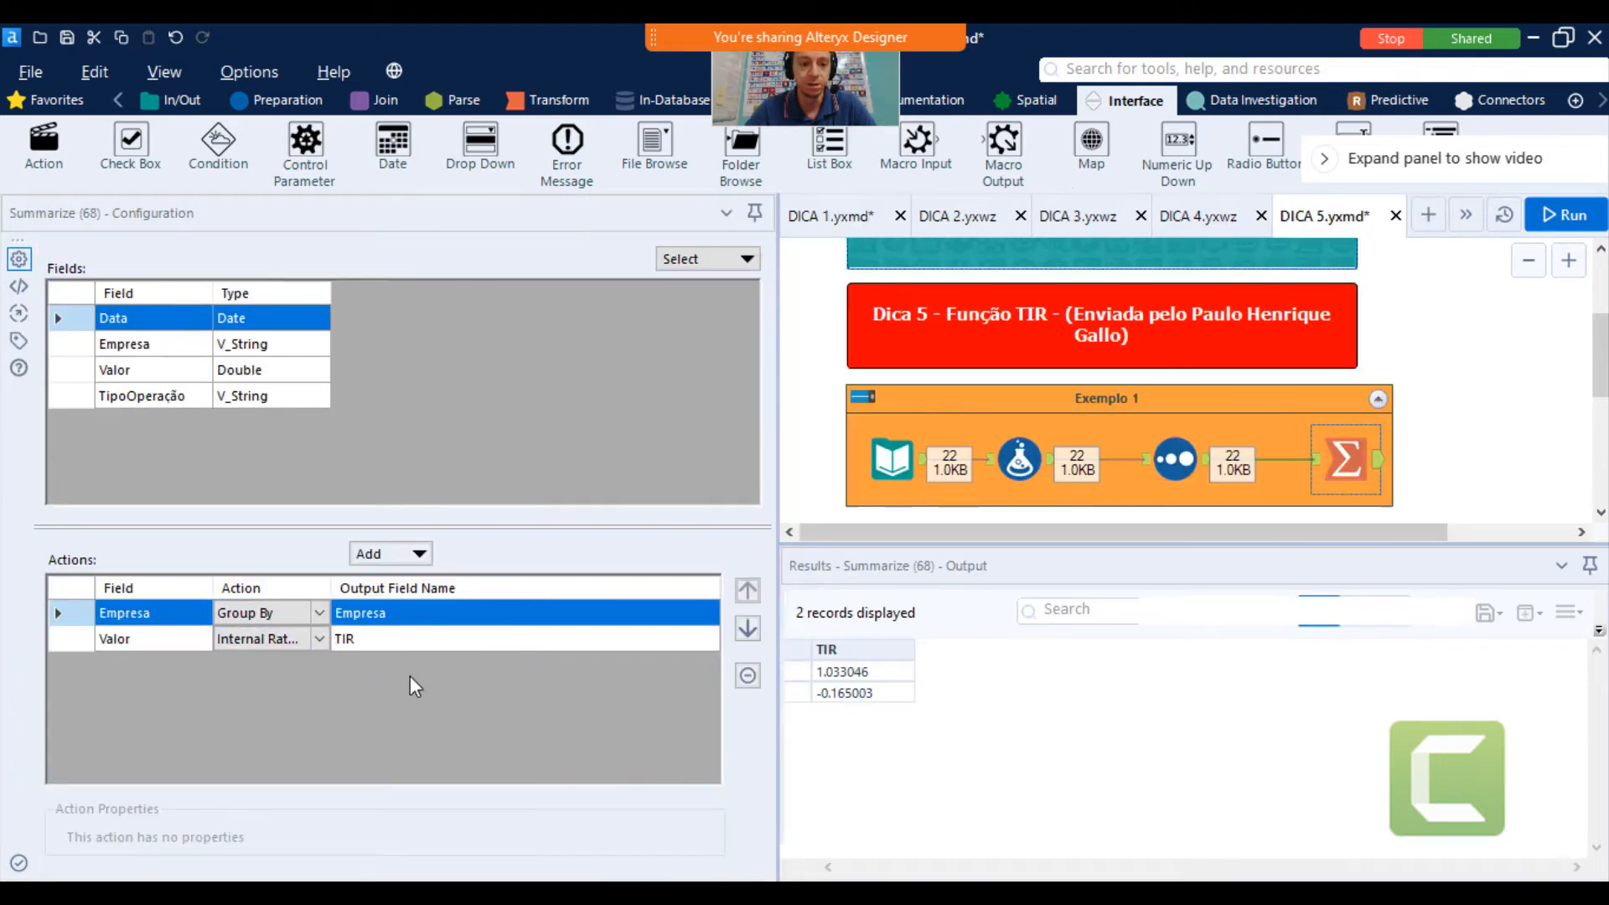
pyautogui.click(320, 640)
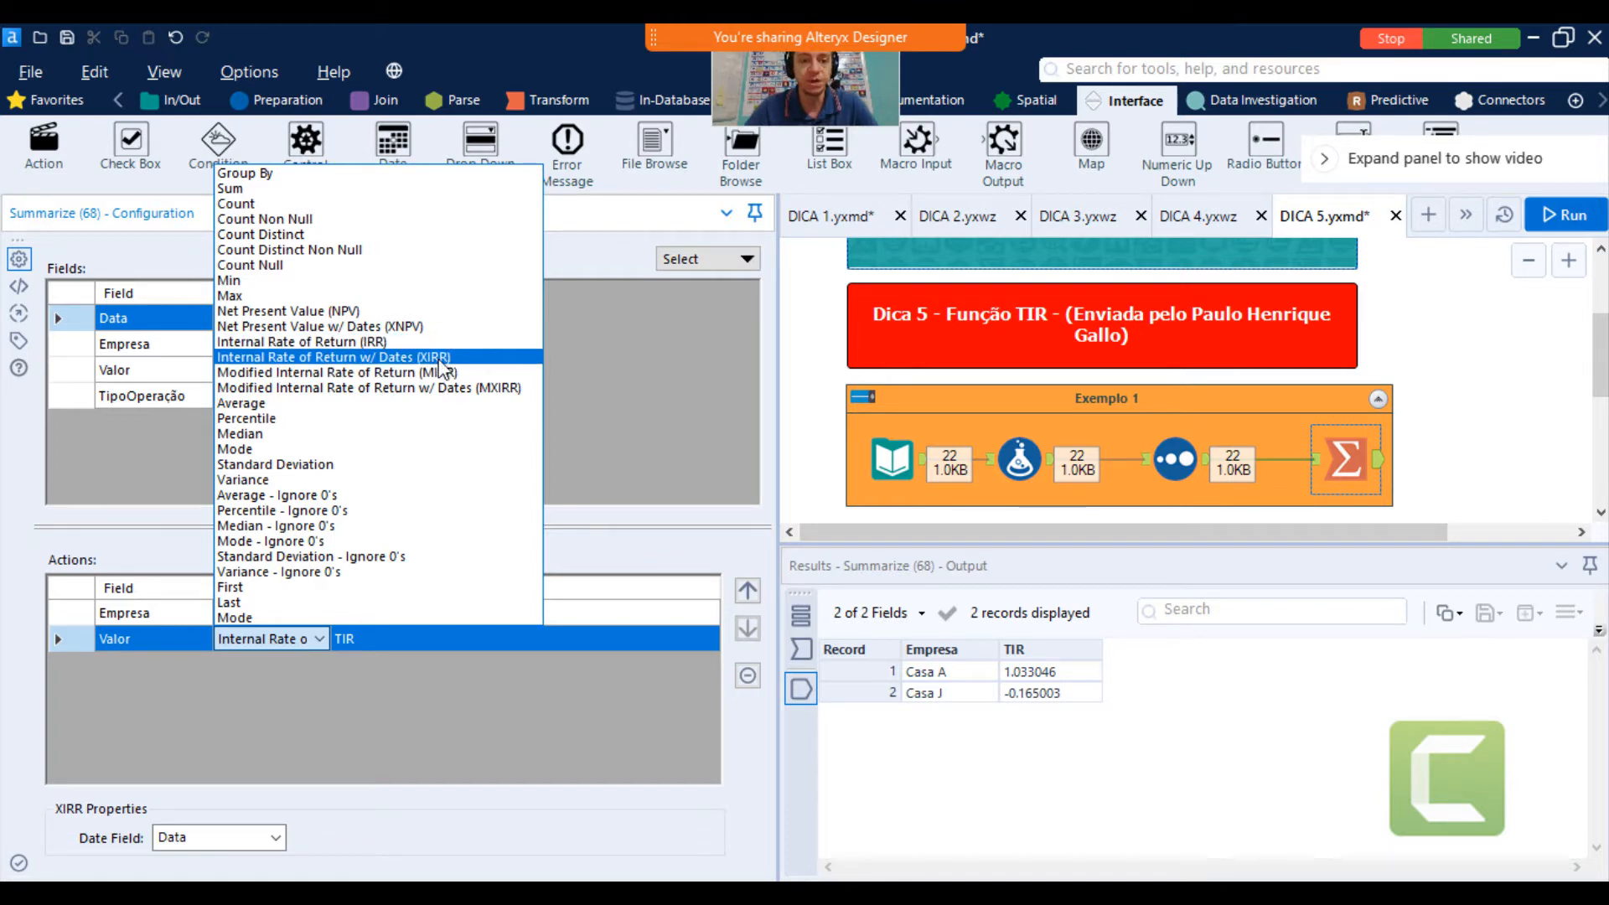
pyautogui.click(439, 359)
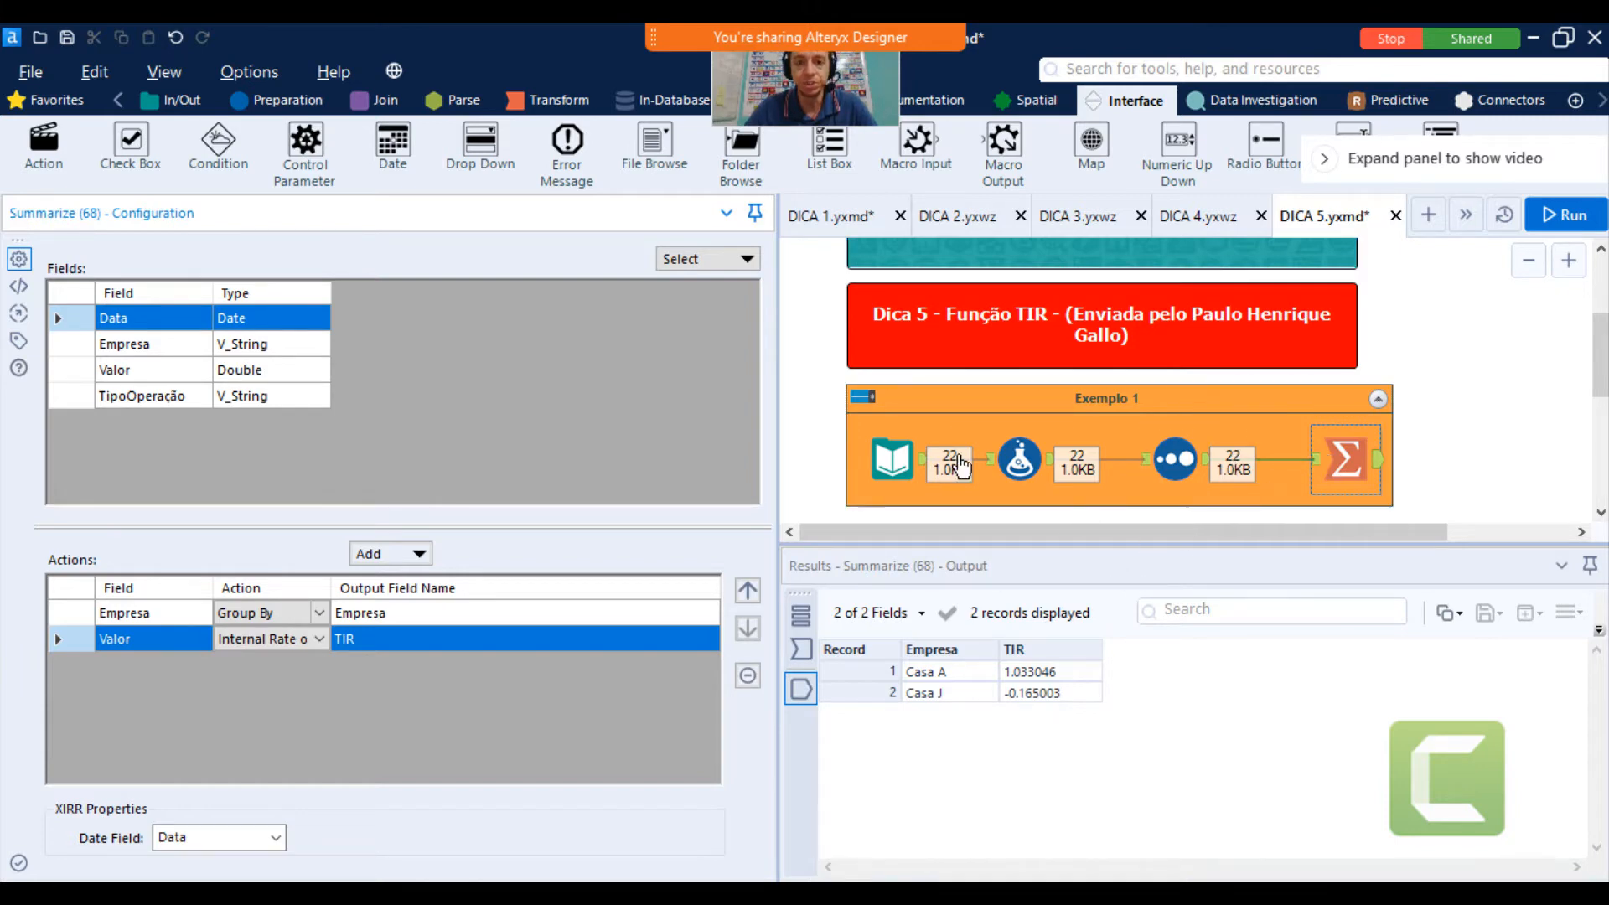
# Review the original dates in the Data column of the Input Data tool's output, record by record
pyautogui.click(920, 465)
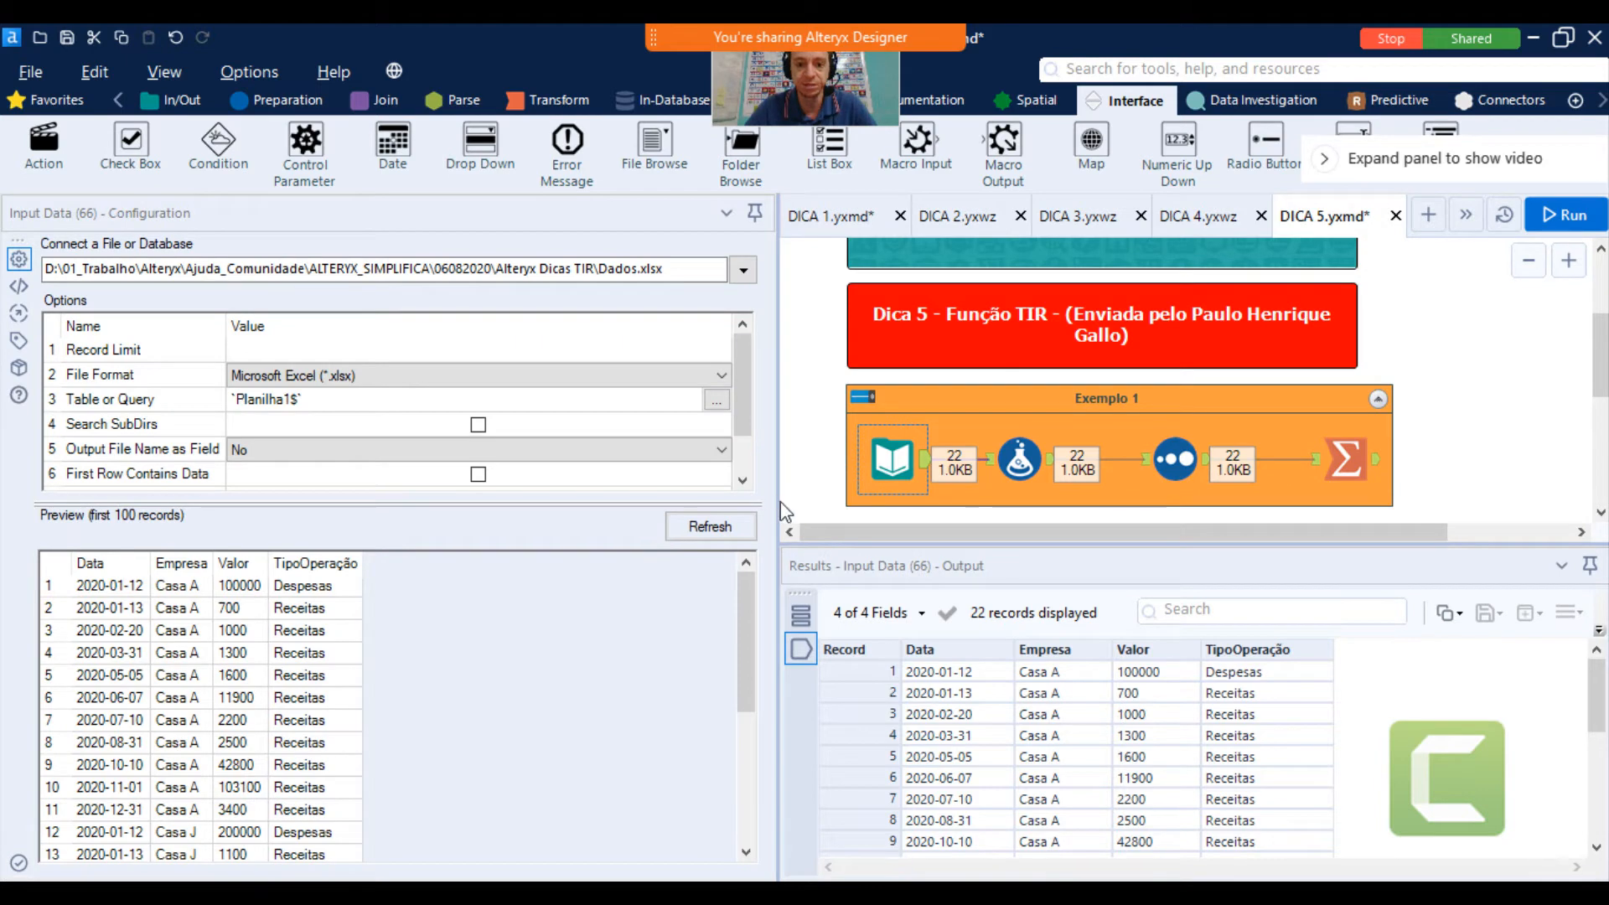
pyautogui.moveTo(778, 504); pyautogui.dragTo(500, 482)
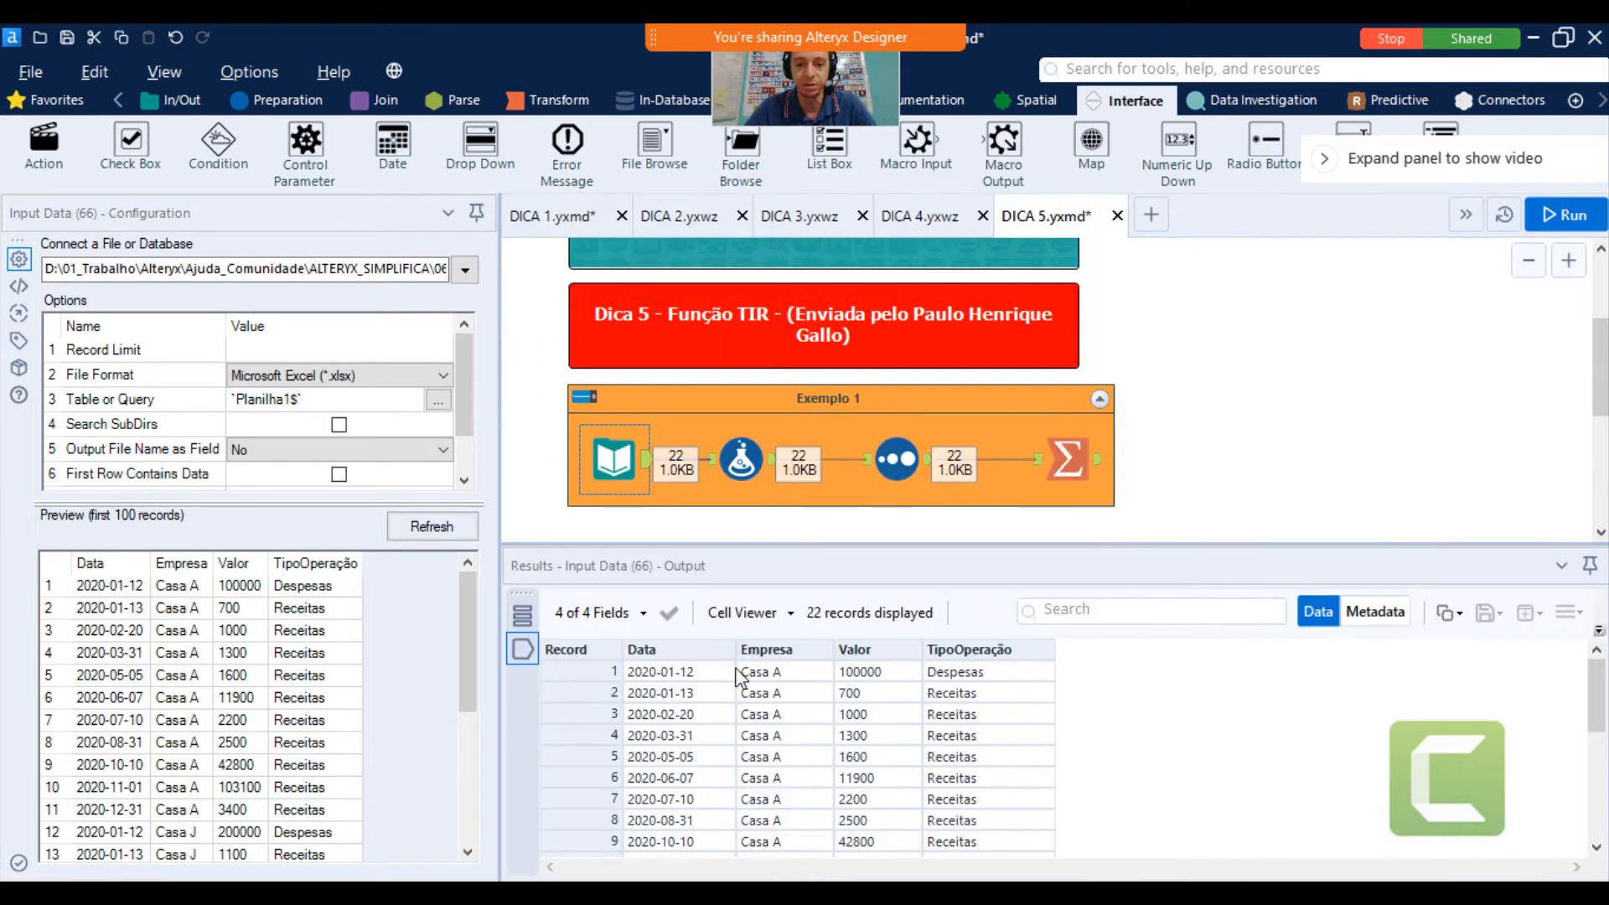
pyautogui.click(715, 693)
pyautogui.click(707, 715)
pyautogui.click(706, 737)
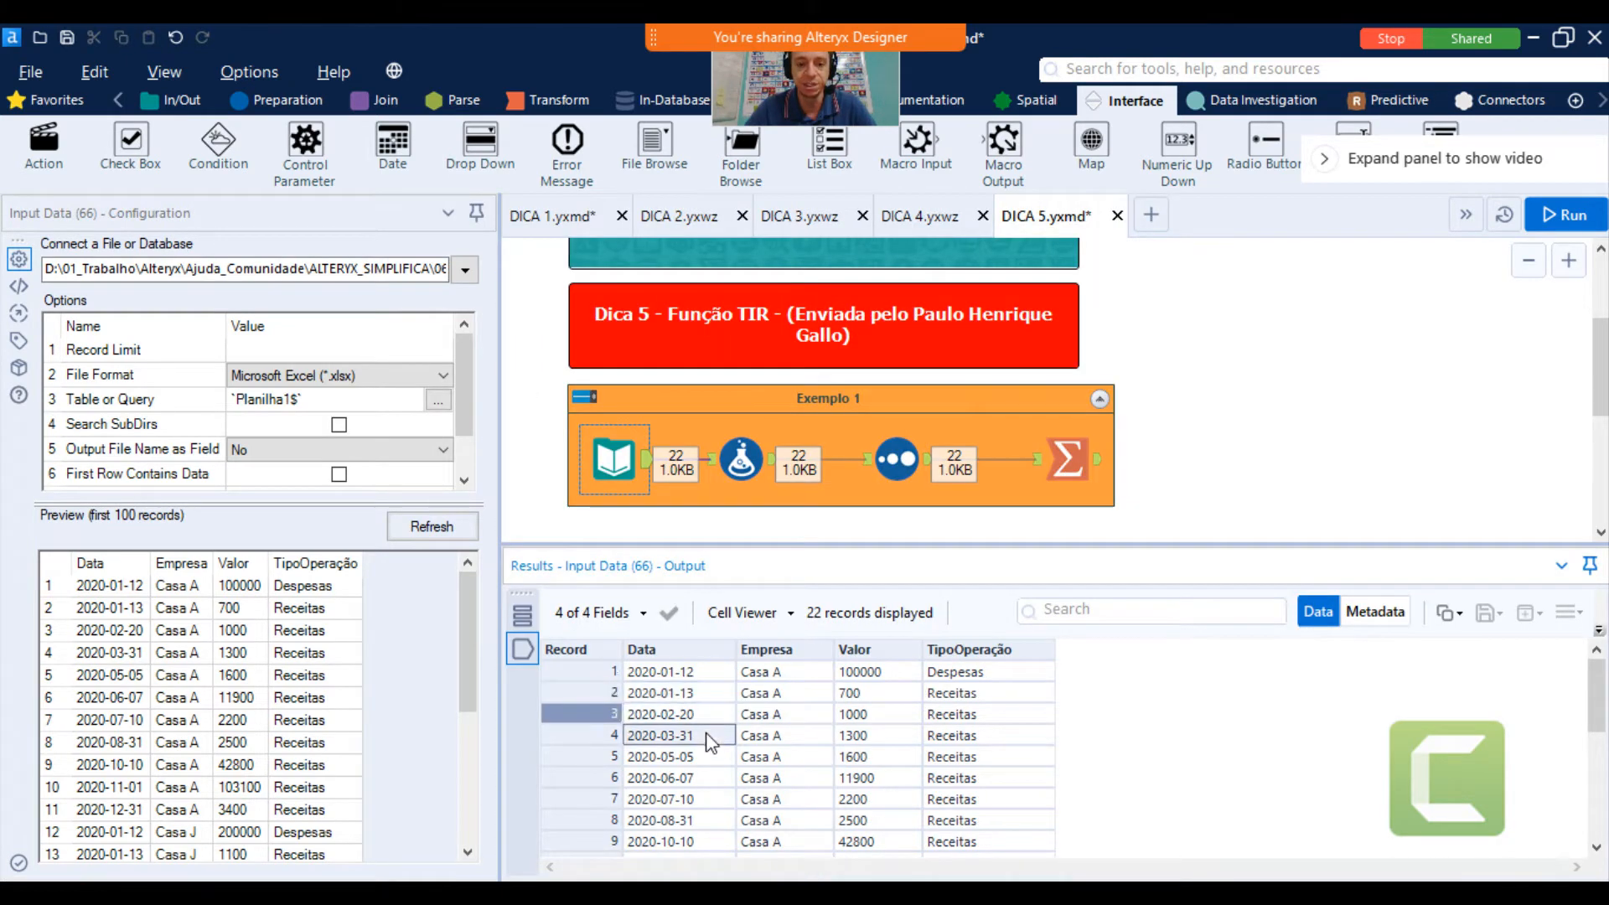
pyautogui.click(696, 757)
pyautogui.click(700, 778)
pyautogui.click(705, 800)
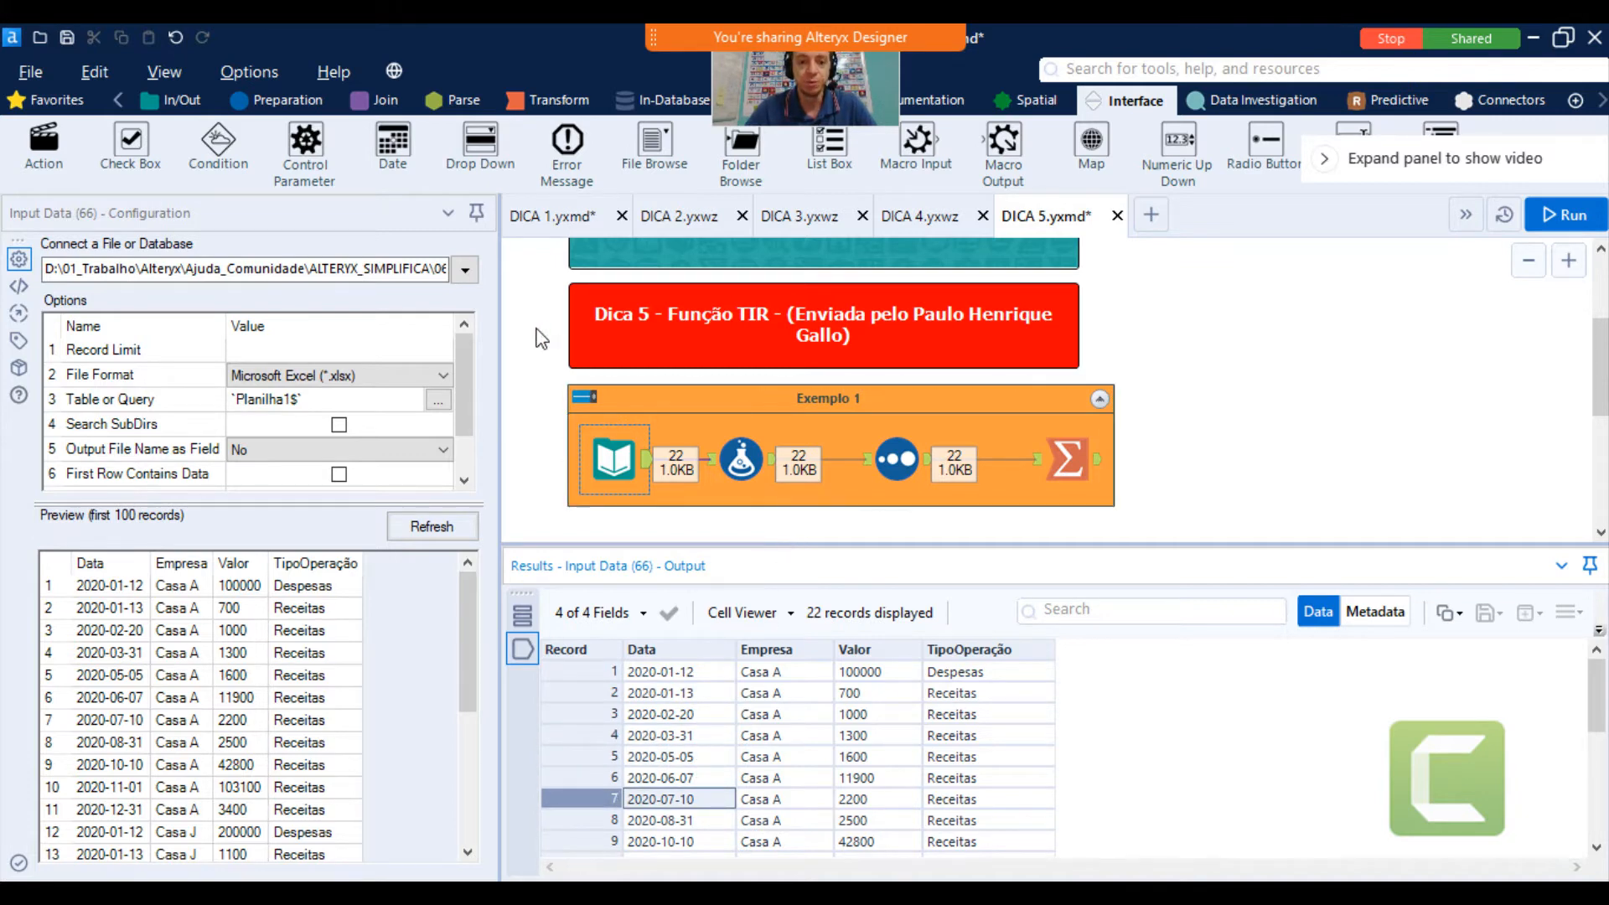
pyautogui.moveTo(501, 325); pyautogui.dragTo(570, 331)
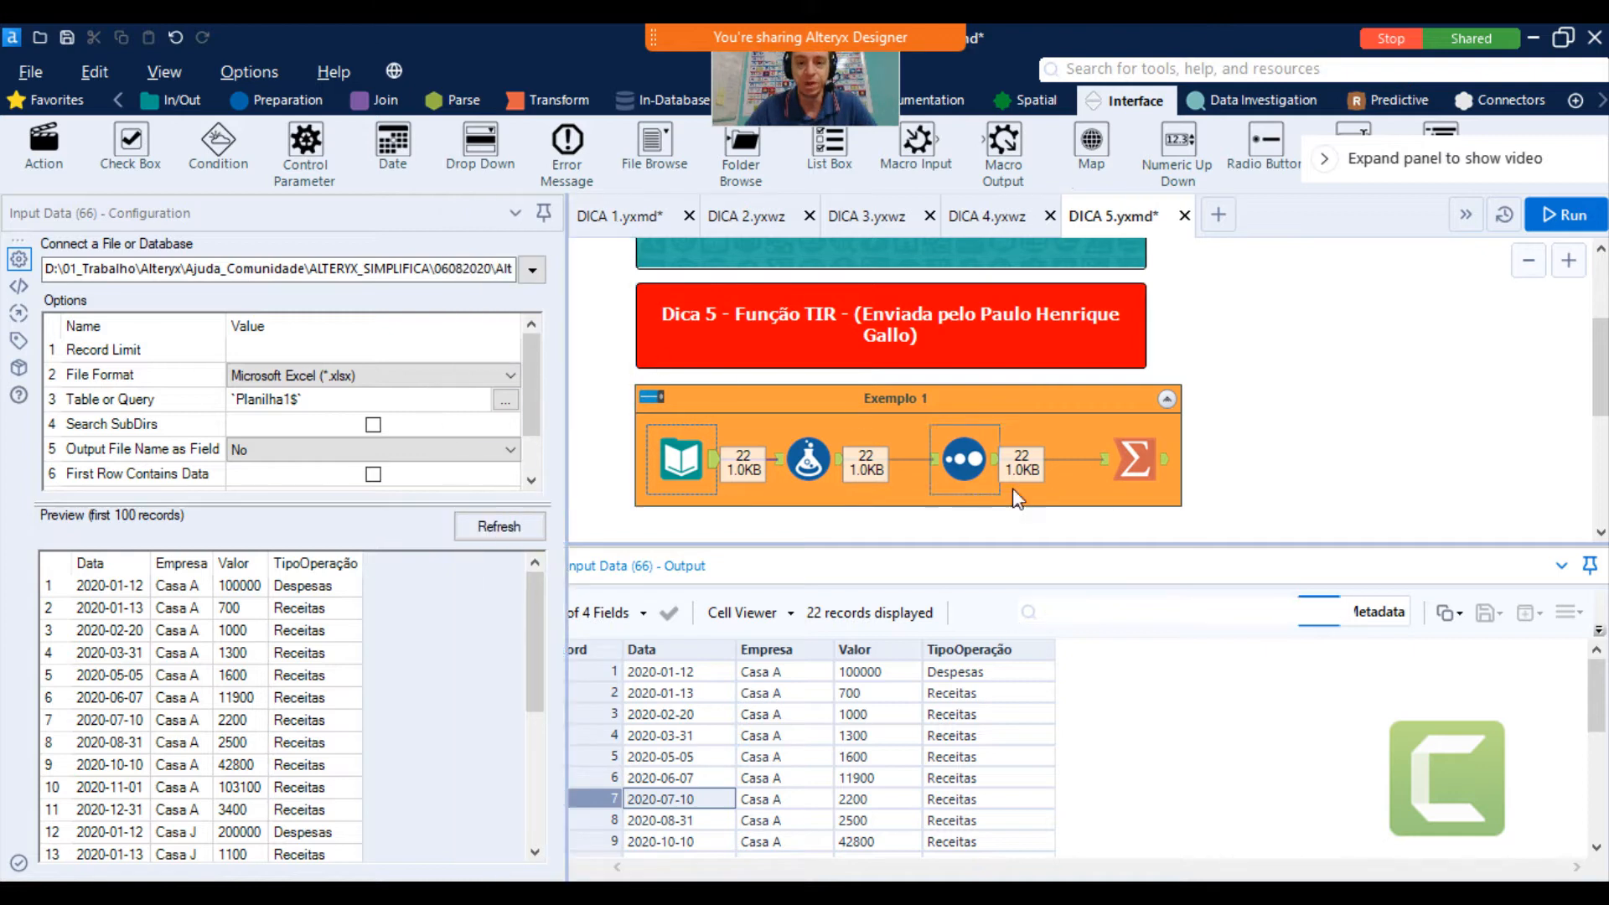
pyautogui.scroll(3, 1315, 411)
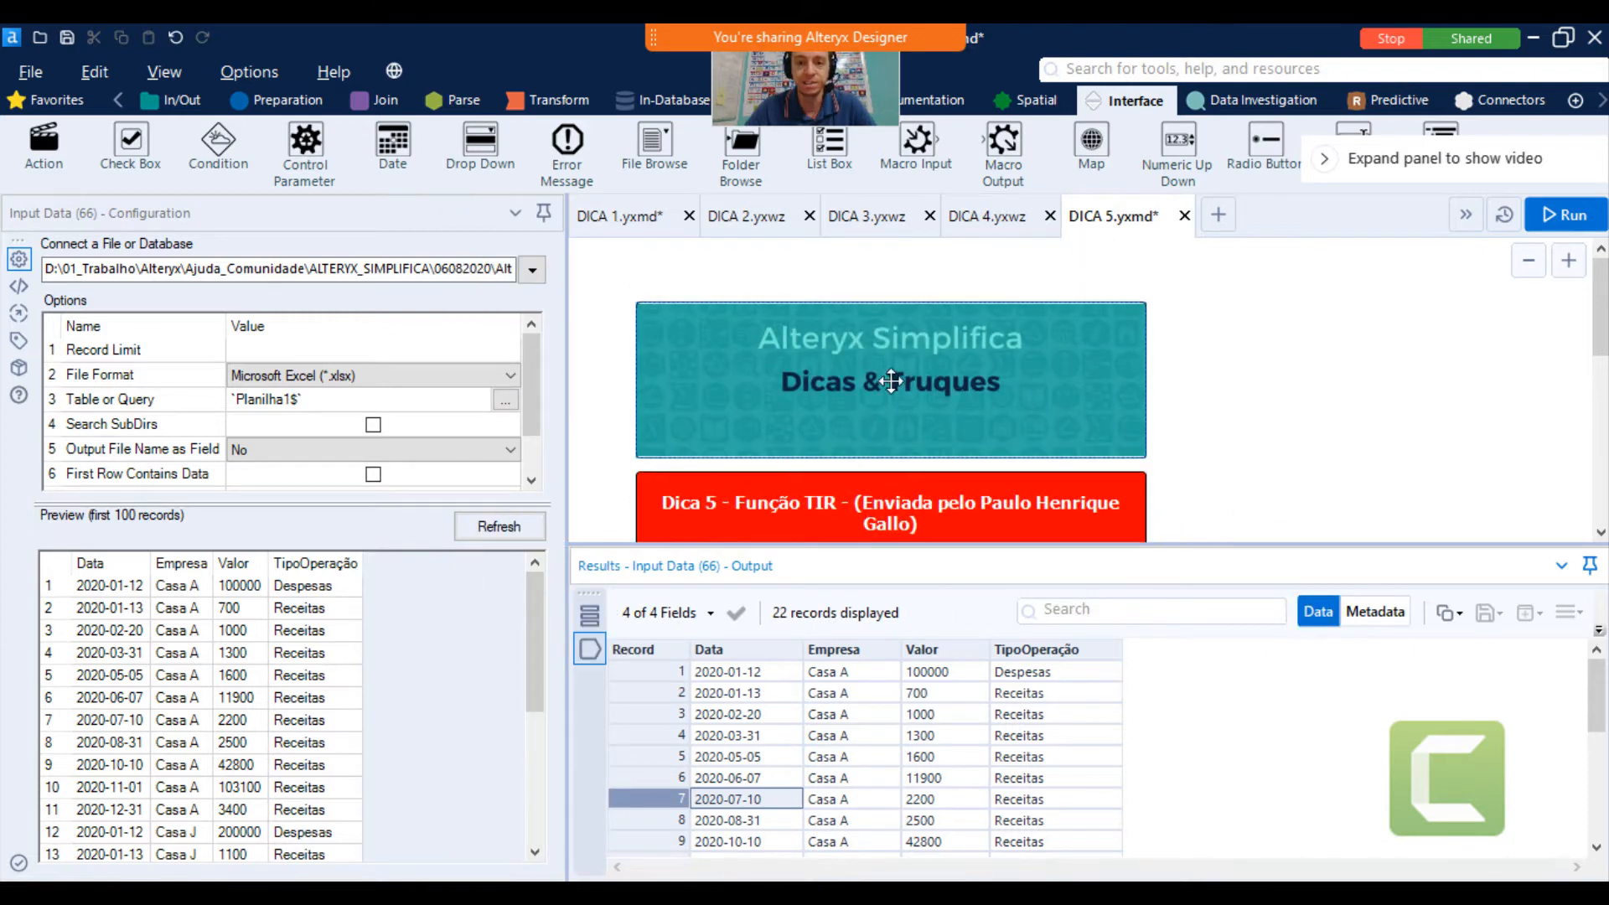
pyautogui.scroll(-1, 1241, 329)
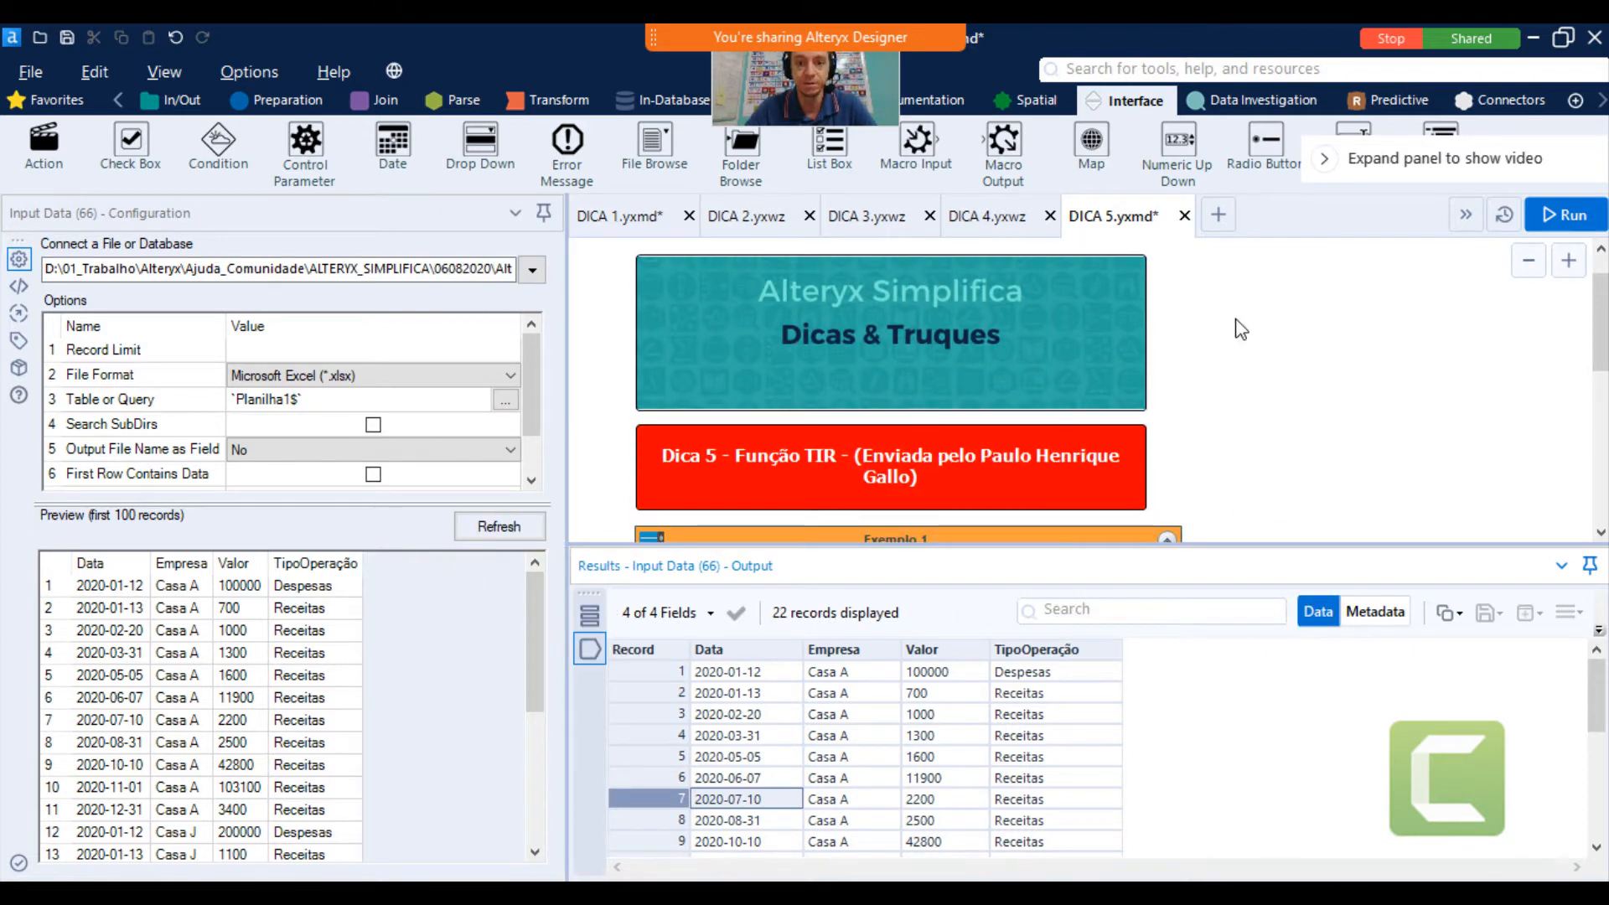
# Examine the Formula tool's expressions for the Data and Valor columns, including the fixed 01 day in the date format
pyautogui.scroll(-2, 1240, 329)
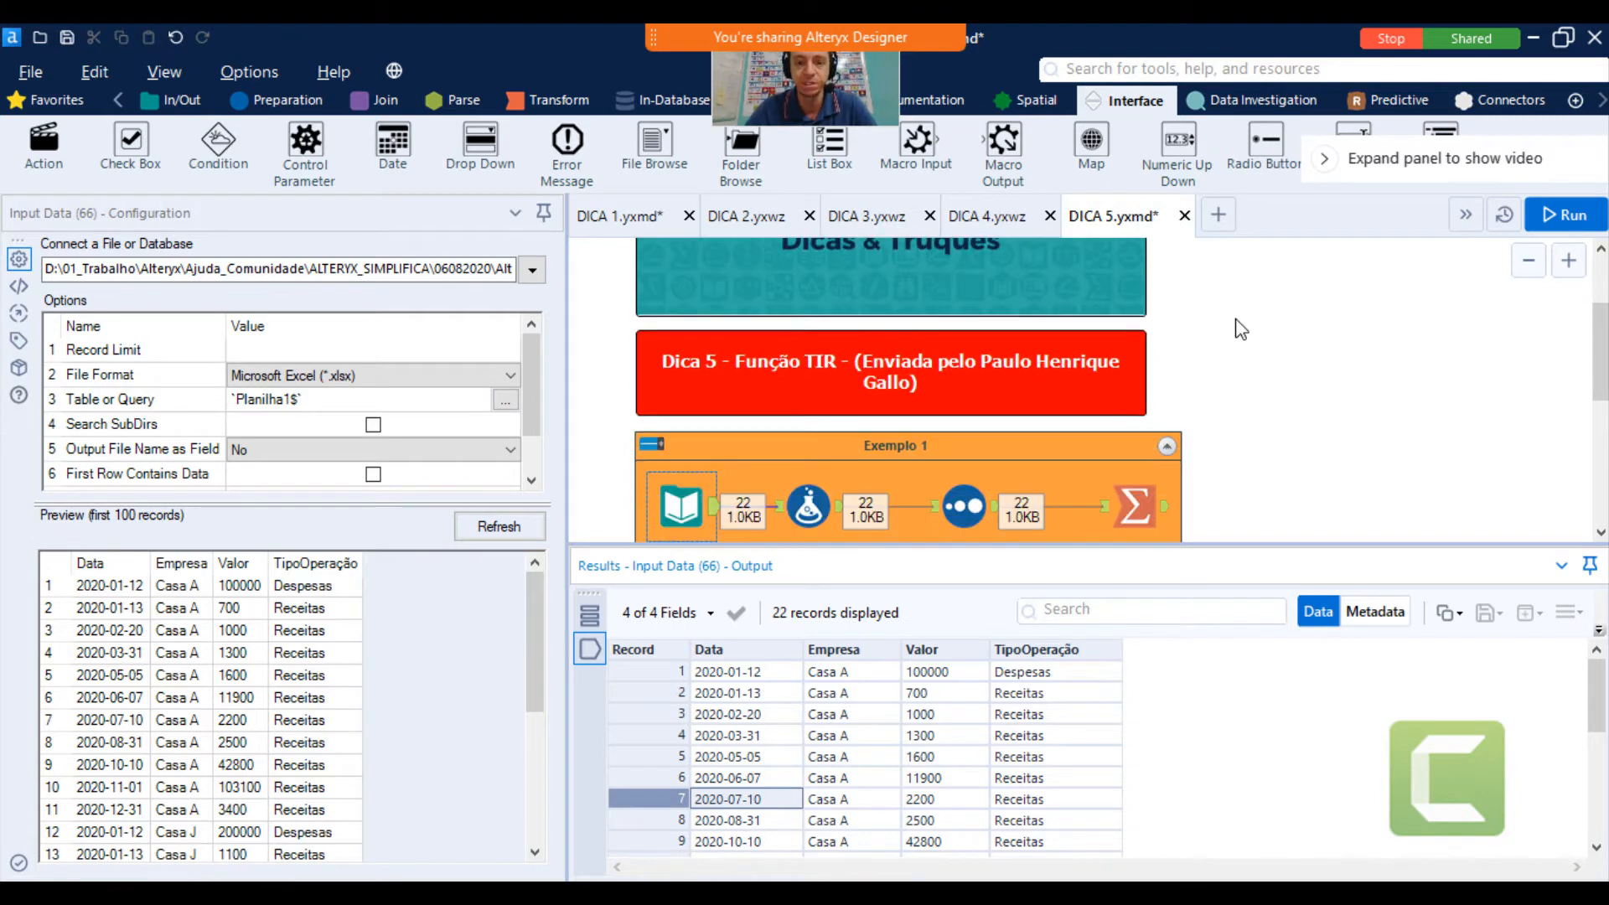
pyautogui.scroll(-2, 1241, 329)
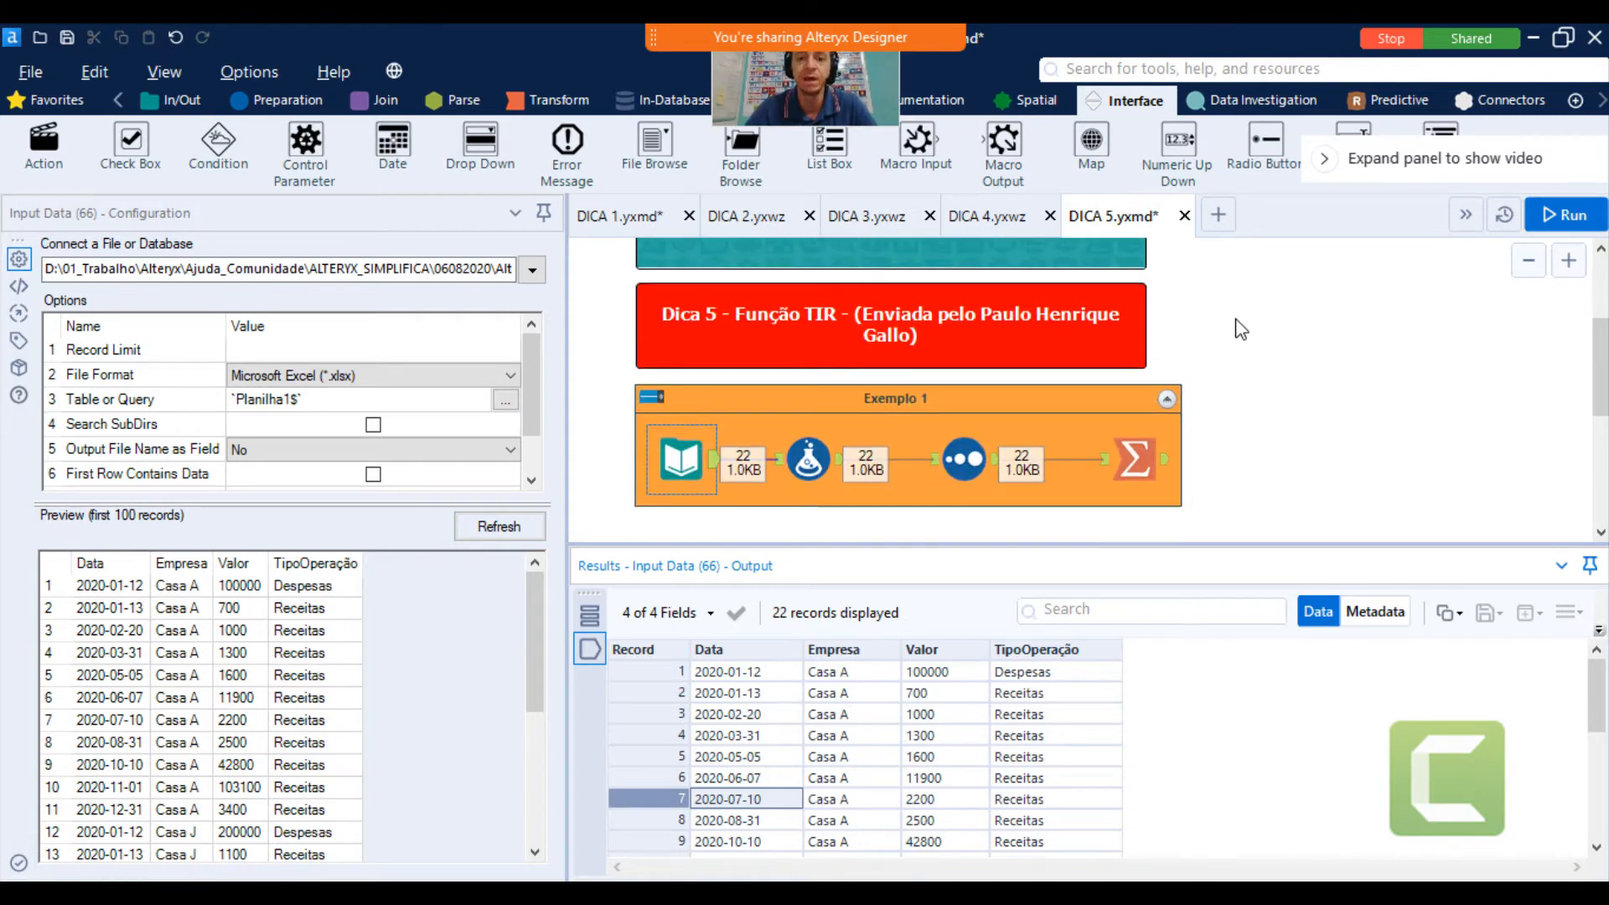
pyautogui.click(820, 411)
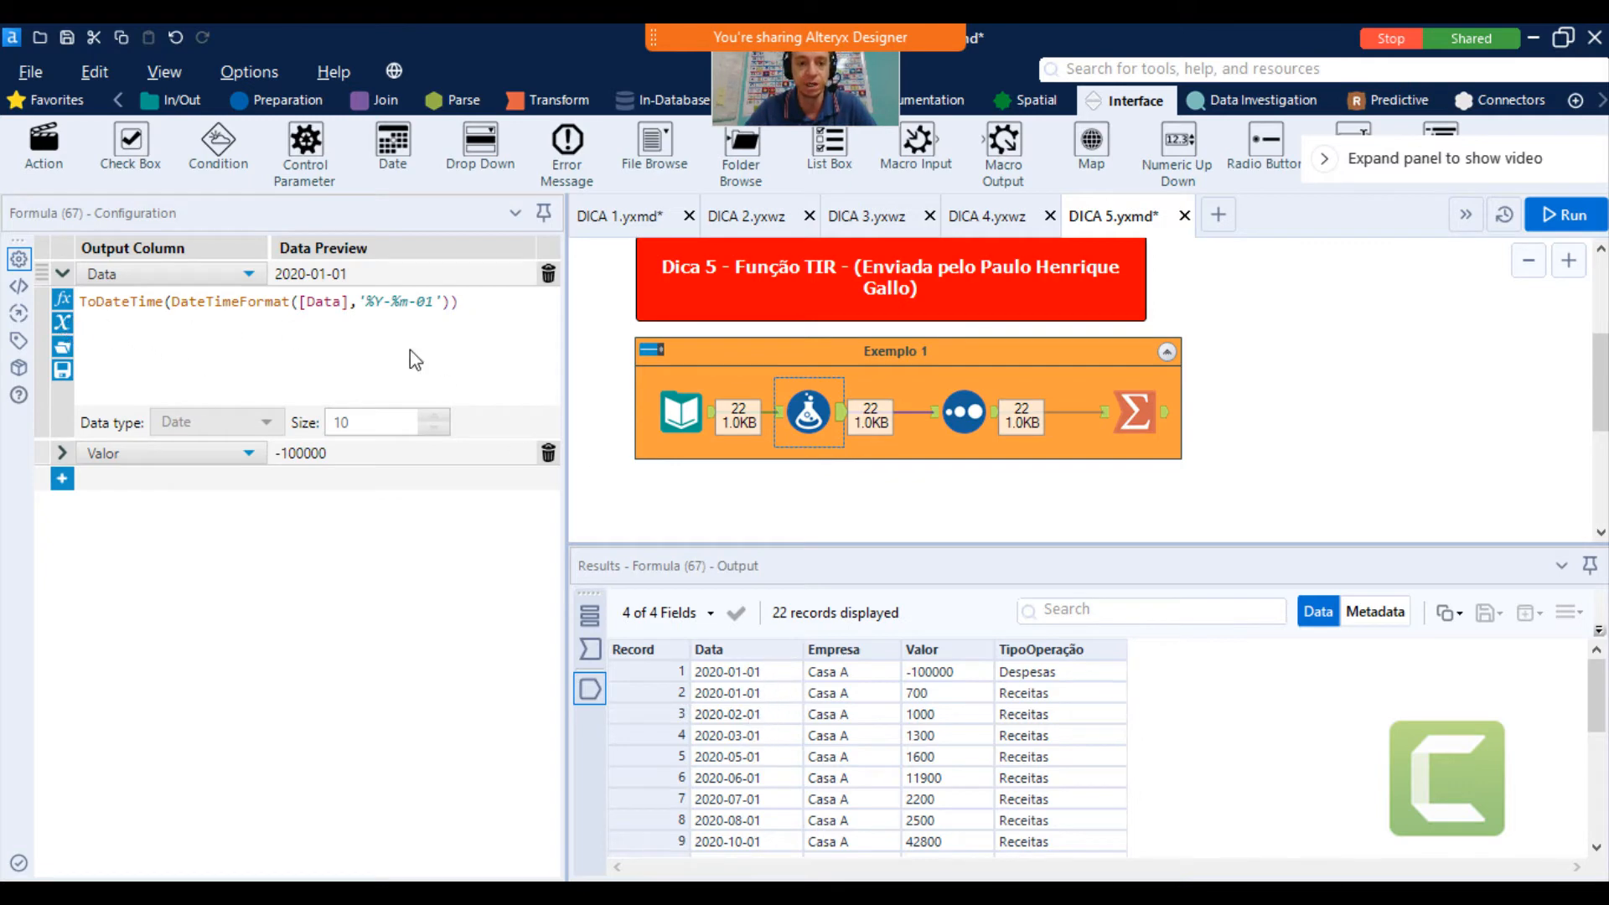
pyautogui.moveTo(421, 302); pyautogui.dragTo(436, 301)
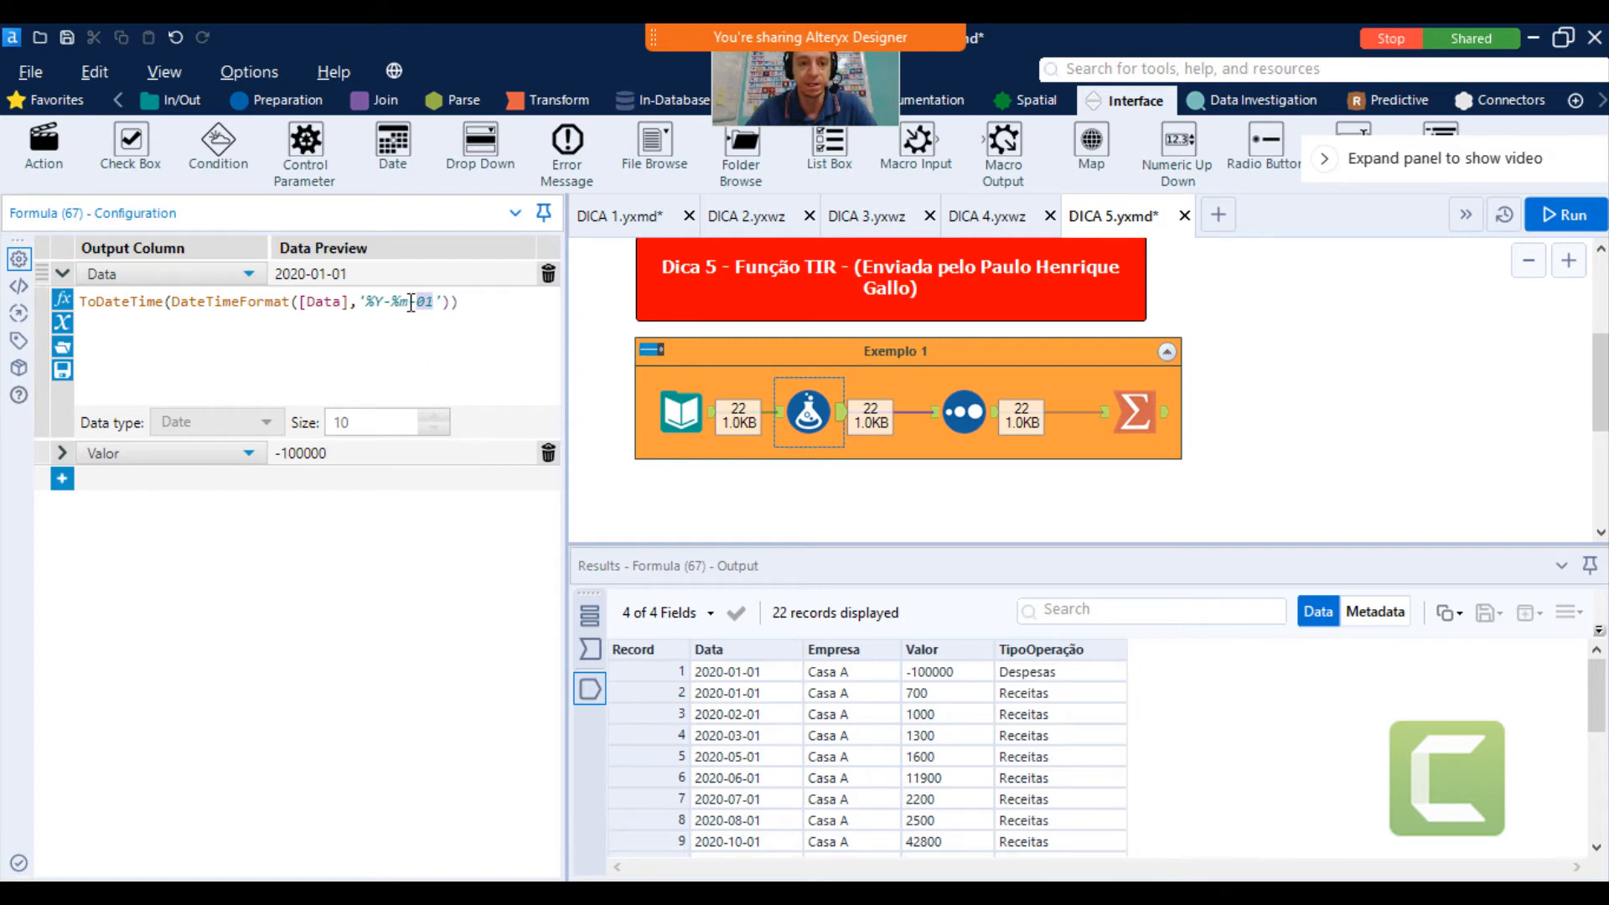
pyautogui.click(62, 454)
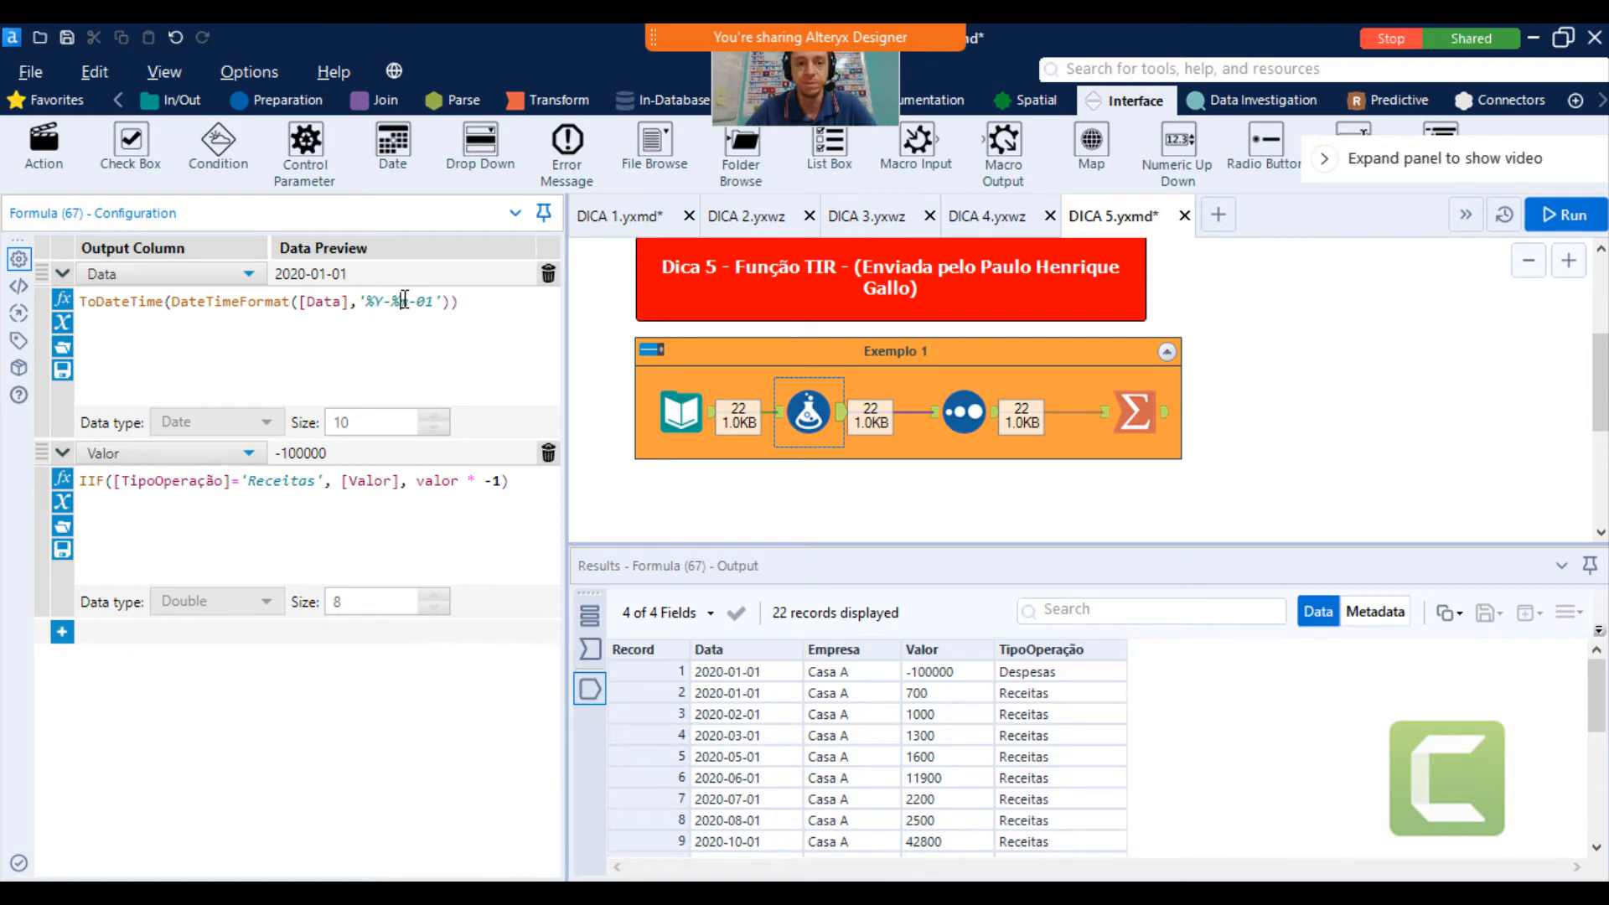
pyautogui.moveTo(417, 303); pyautogui.dragTo(431, 304)
pyautogui.click(88, 481)
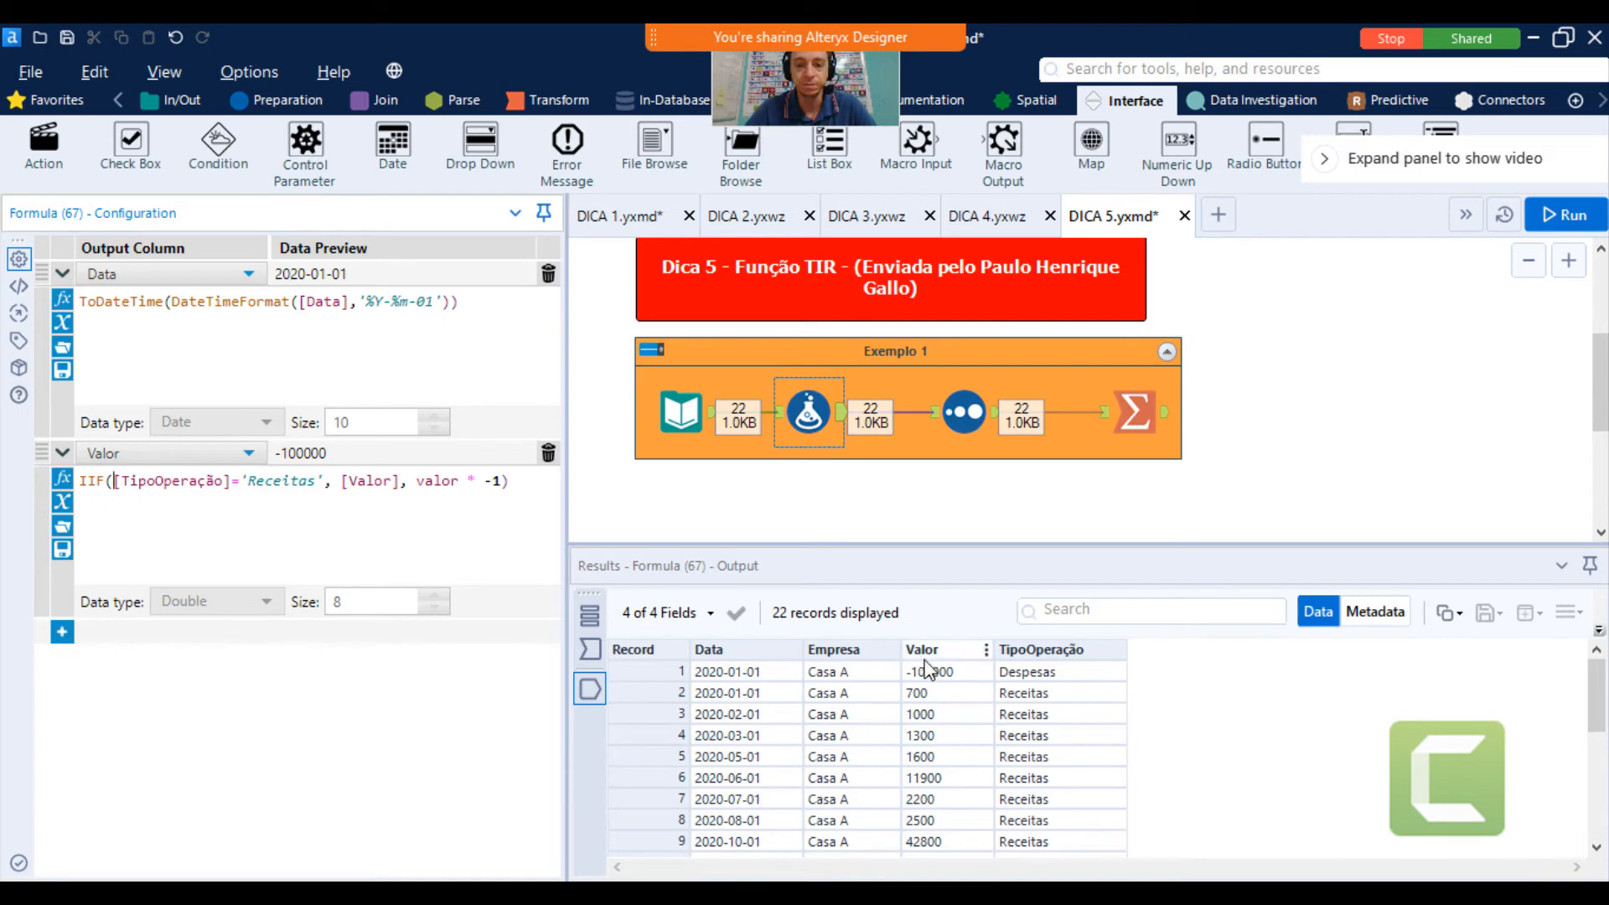
# Check the Sort tool's ordering by Empresa and Data and the annotation on the Formula tool
pyautogui.click(963, 413)
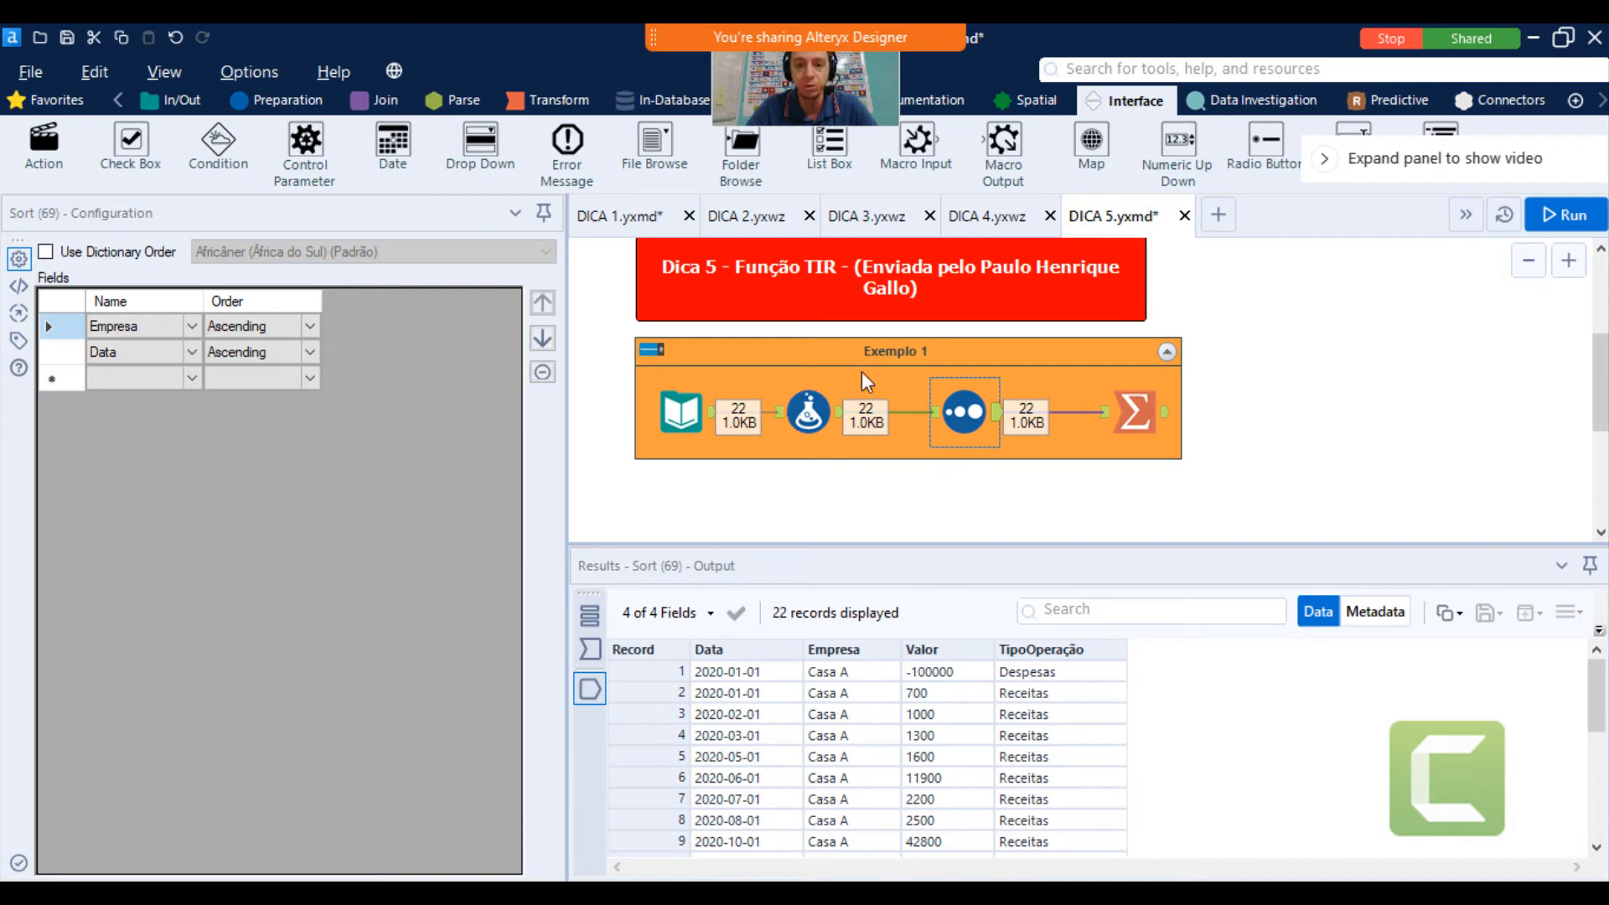
pyautogui.keyDown('ctrl'); pyautogui.click(797, 400); pyautogui.keyUp('ctrl')
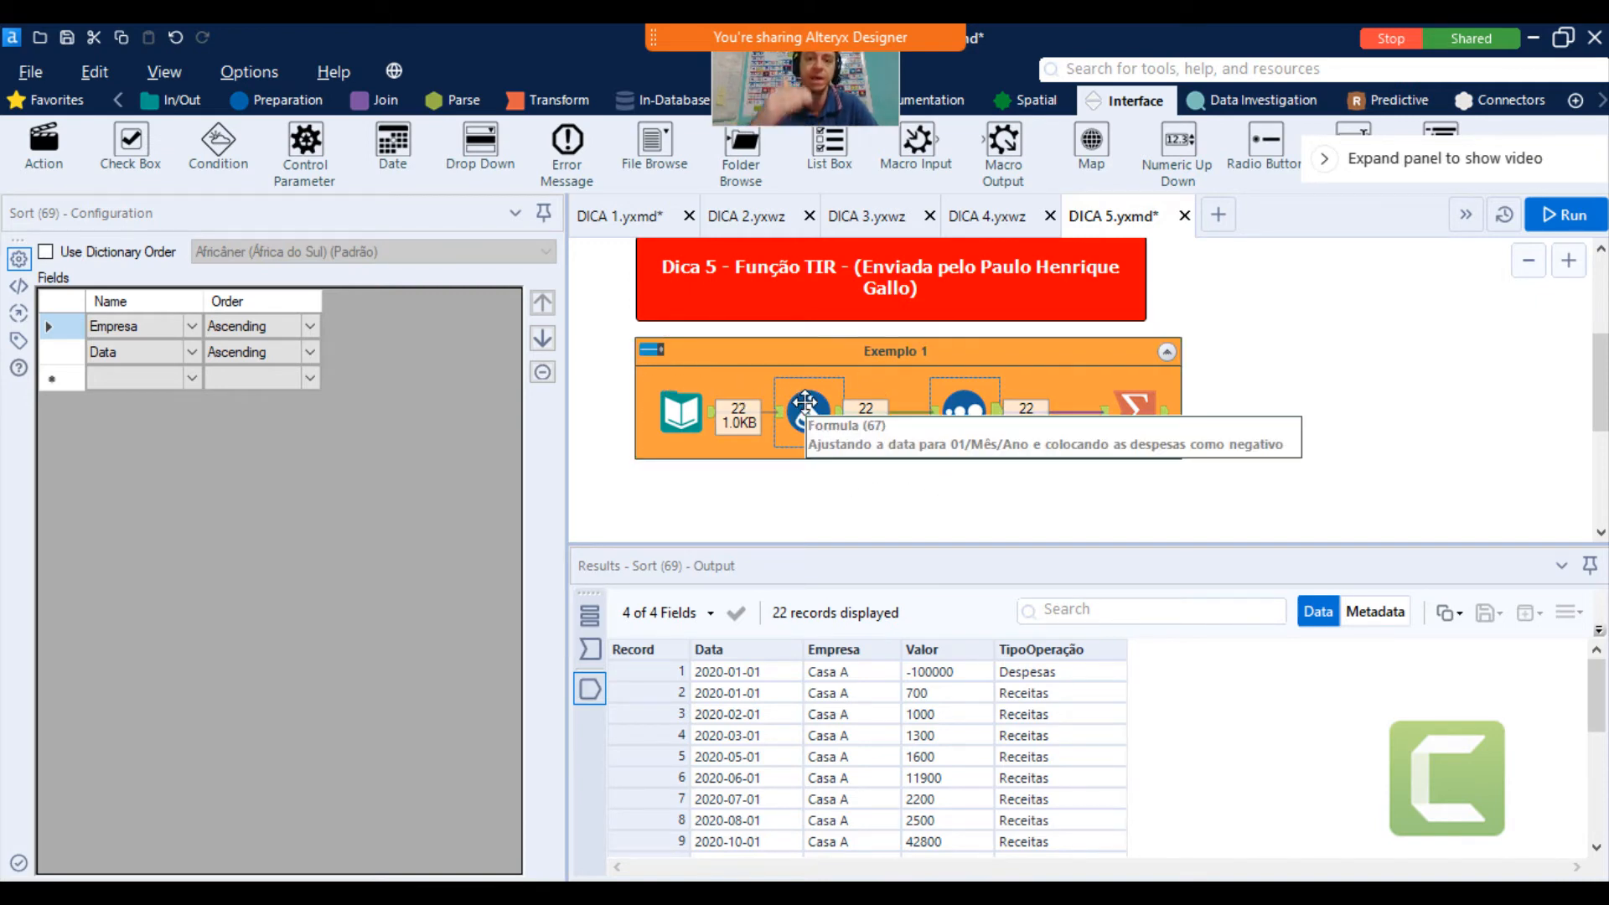
pyautogui.keyDown('ctrl'); pyautogui.click(804, 403); pyautogui.keyUp('ctrl')
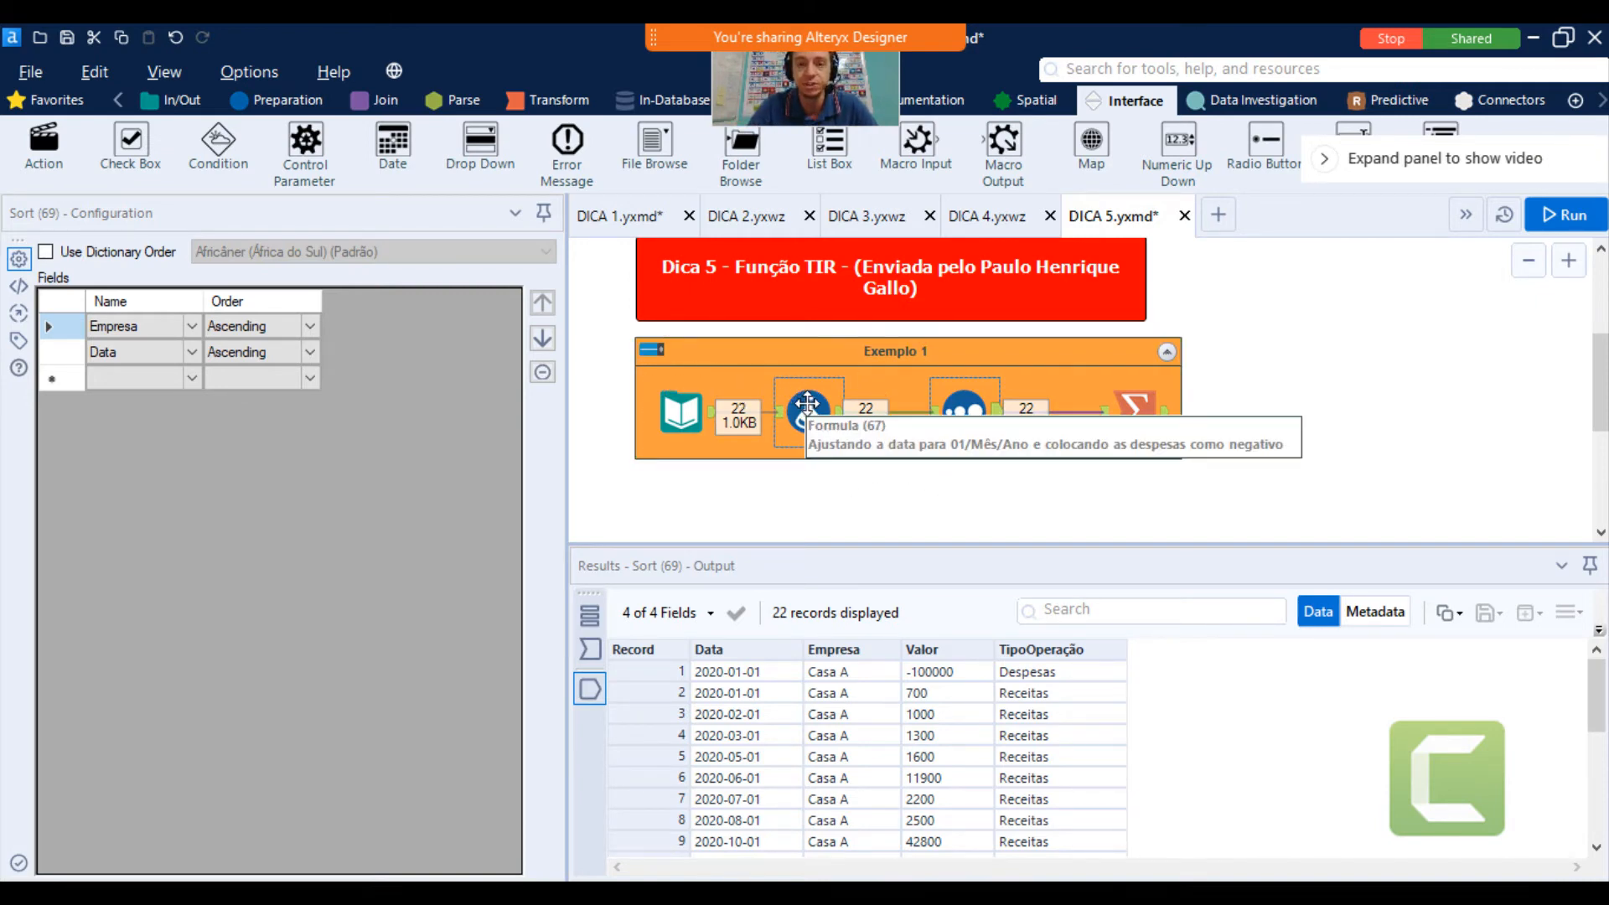
pyautogui.keyDown('ctrl'); pyautogui.click(1129, 415); pyautogui.keyUp('ctrl')
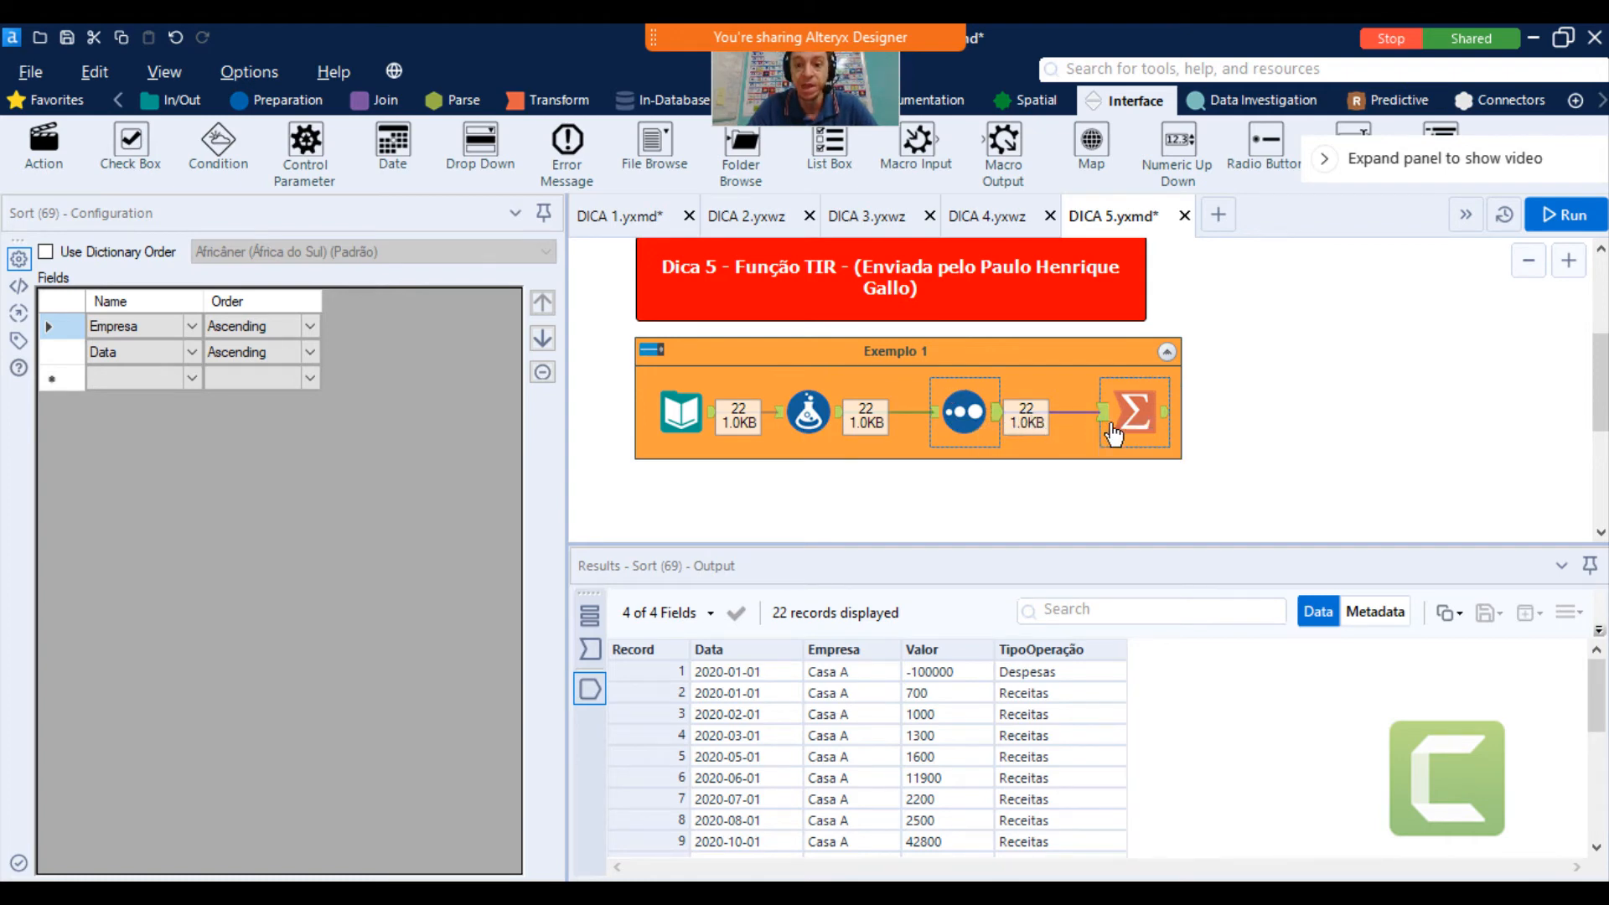
# Set the Summarize tool's action for the Valor field to Internal Rate of Return w/ Dates (XIRR)
pyautogui.click(1125, 419)
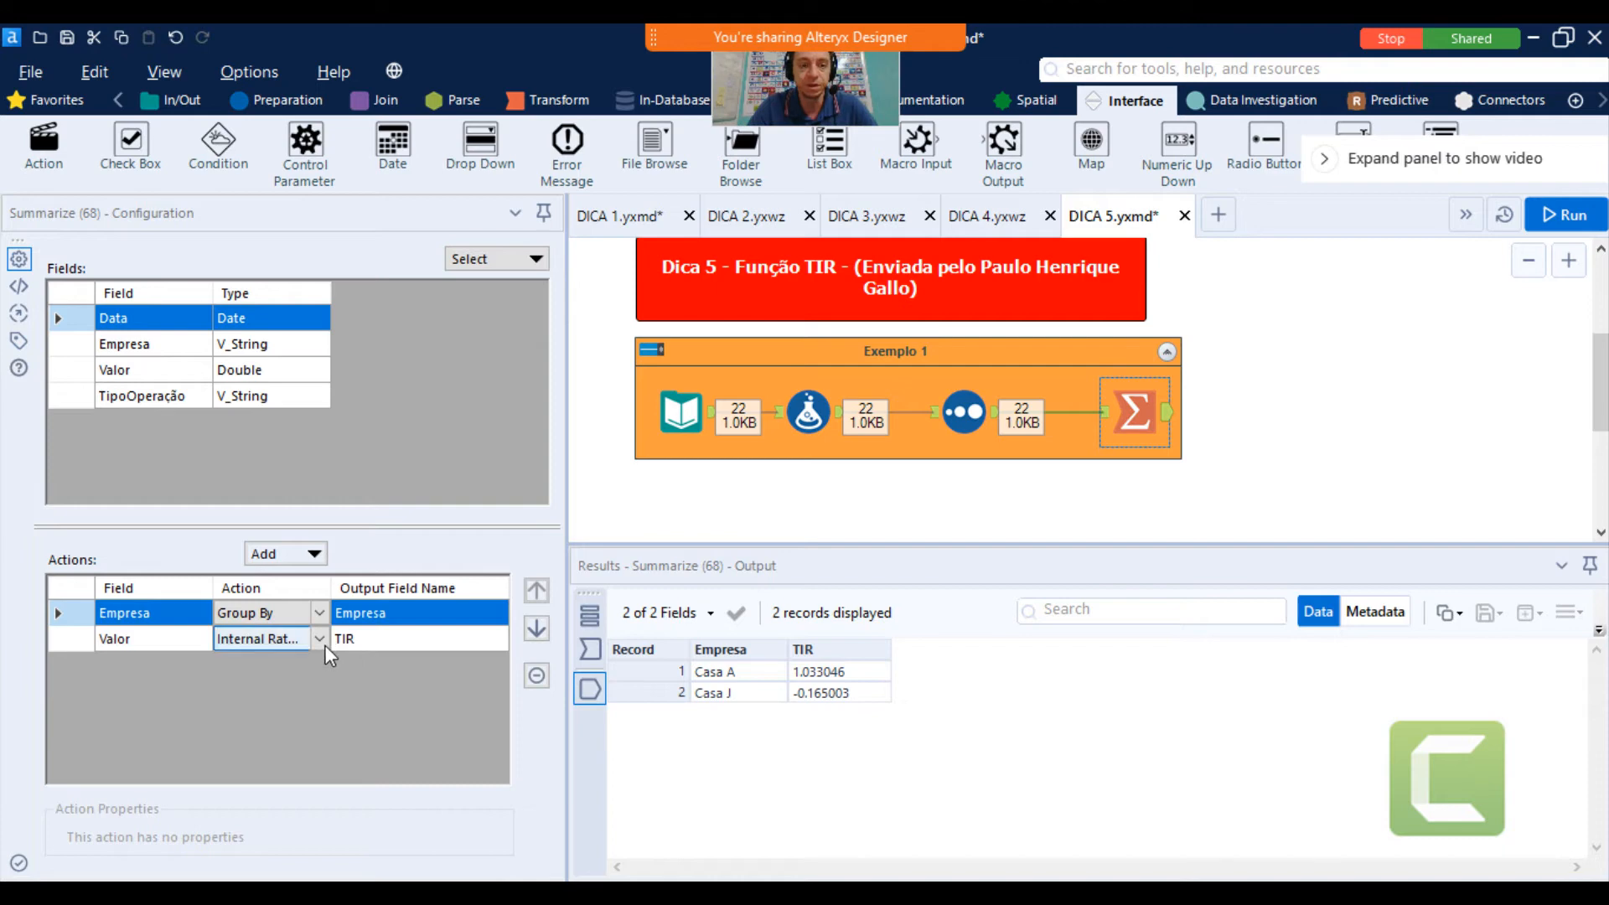
pyautogui.click(321, 640)
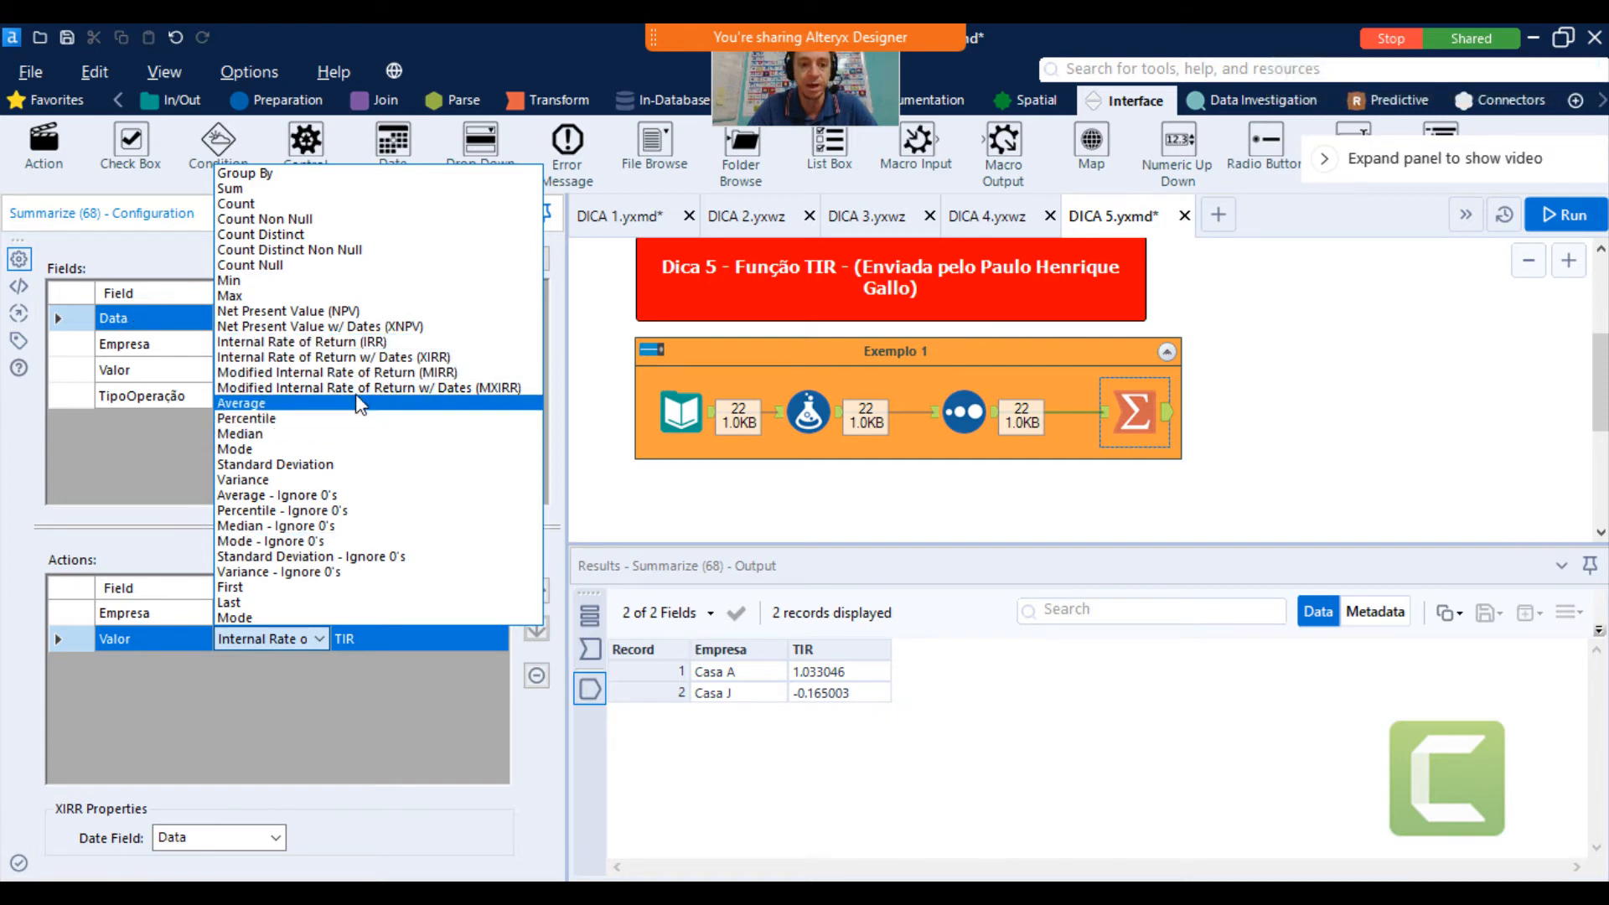
pyautogui.click(324, 358)
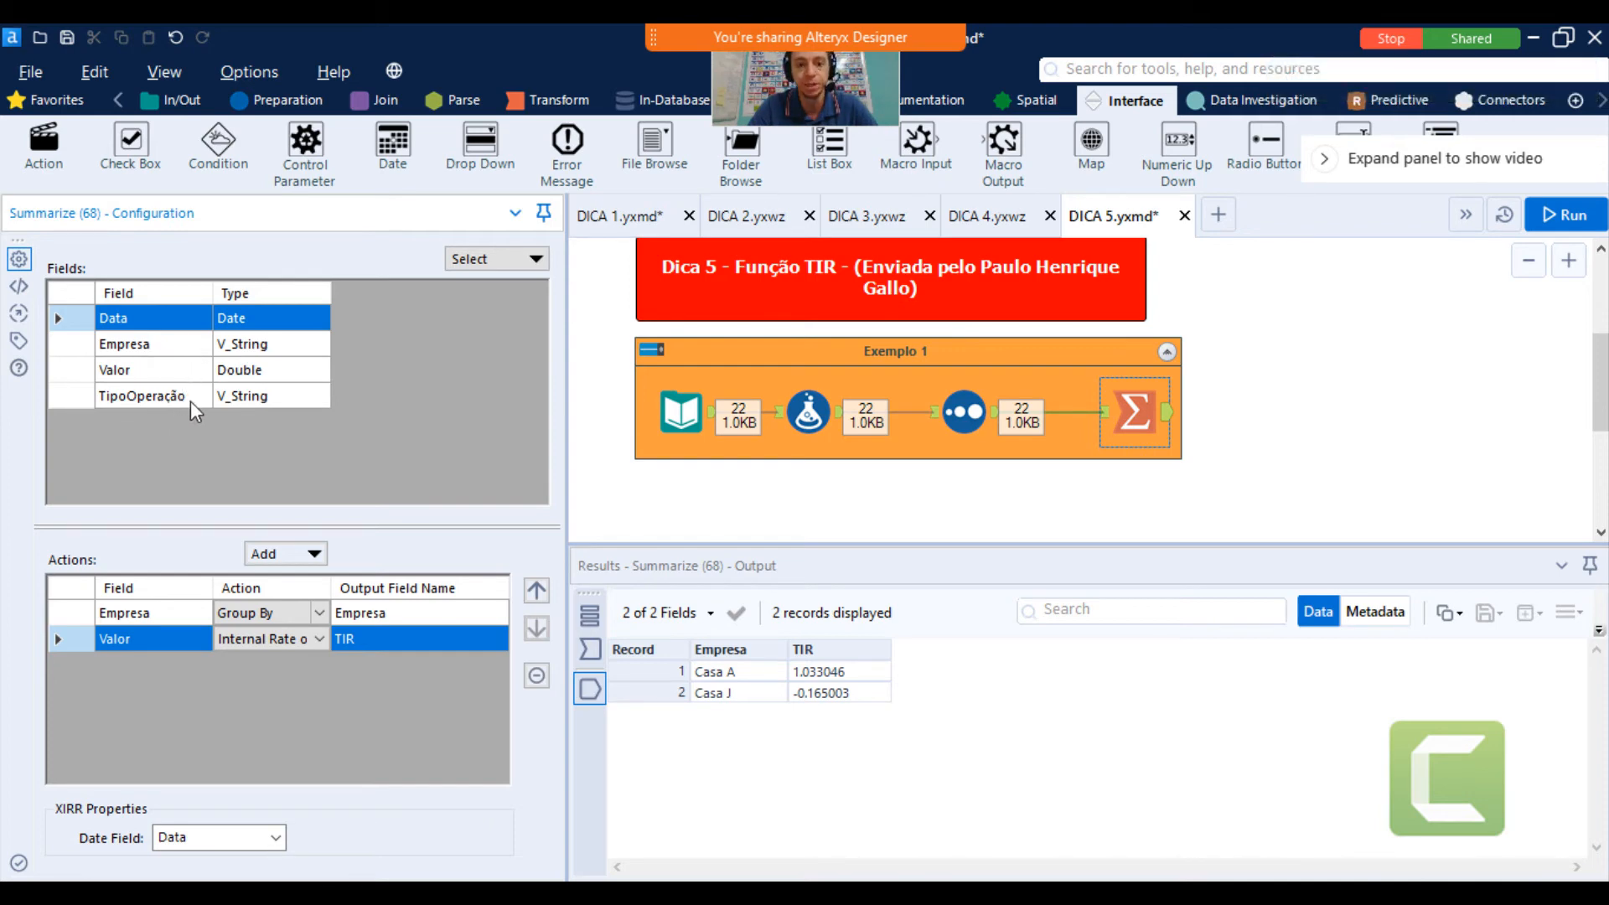
# Run the workflow and review the Summarize tool's TIR results for Casa A and Casa J
pyautogui.click(1567, 215)
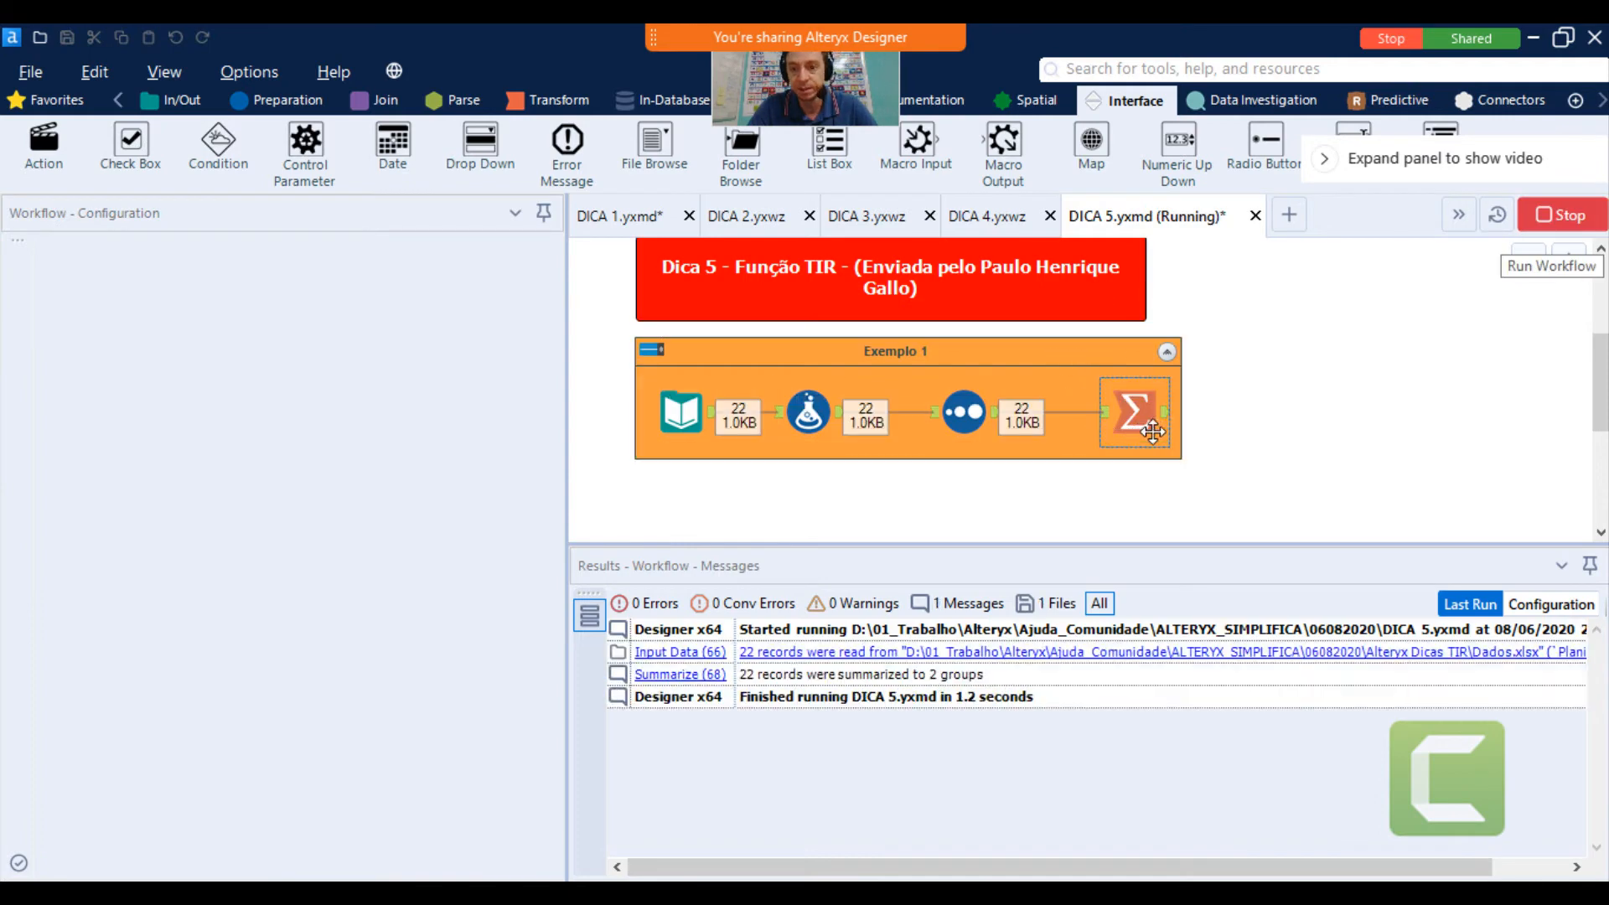
pyautogui.click(1153, 431)
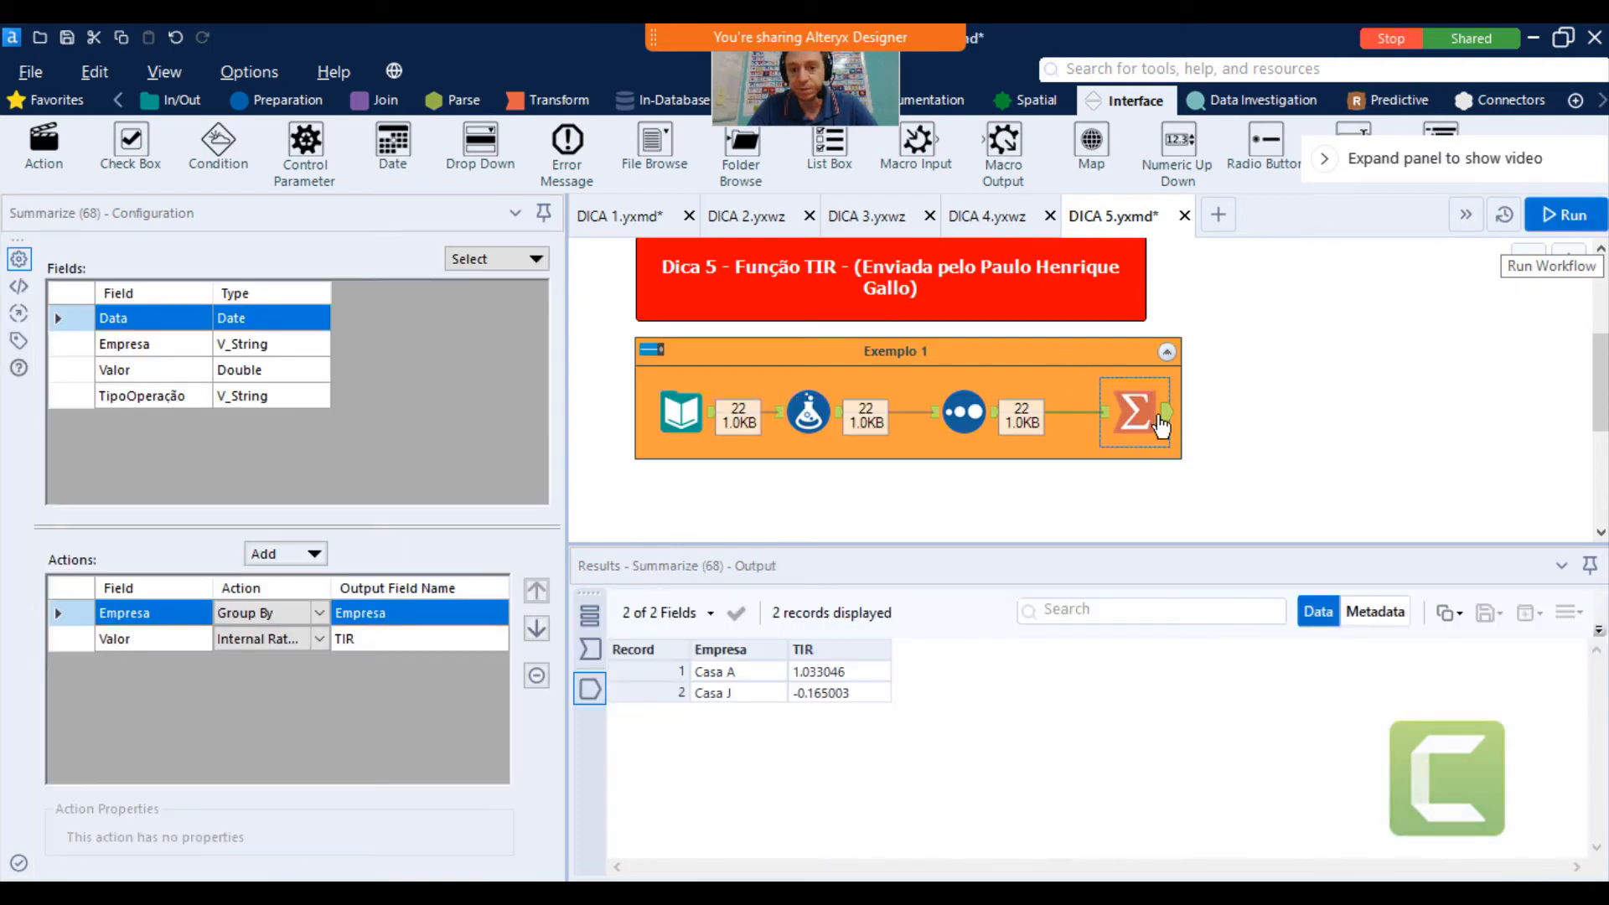
pyautogui.click(827, 672)
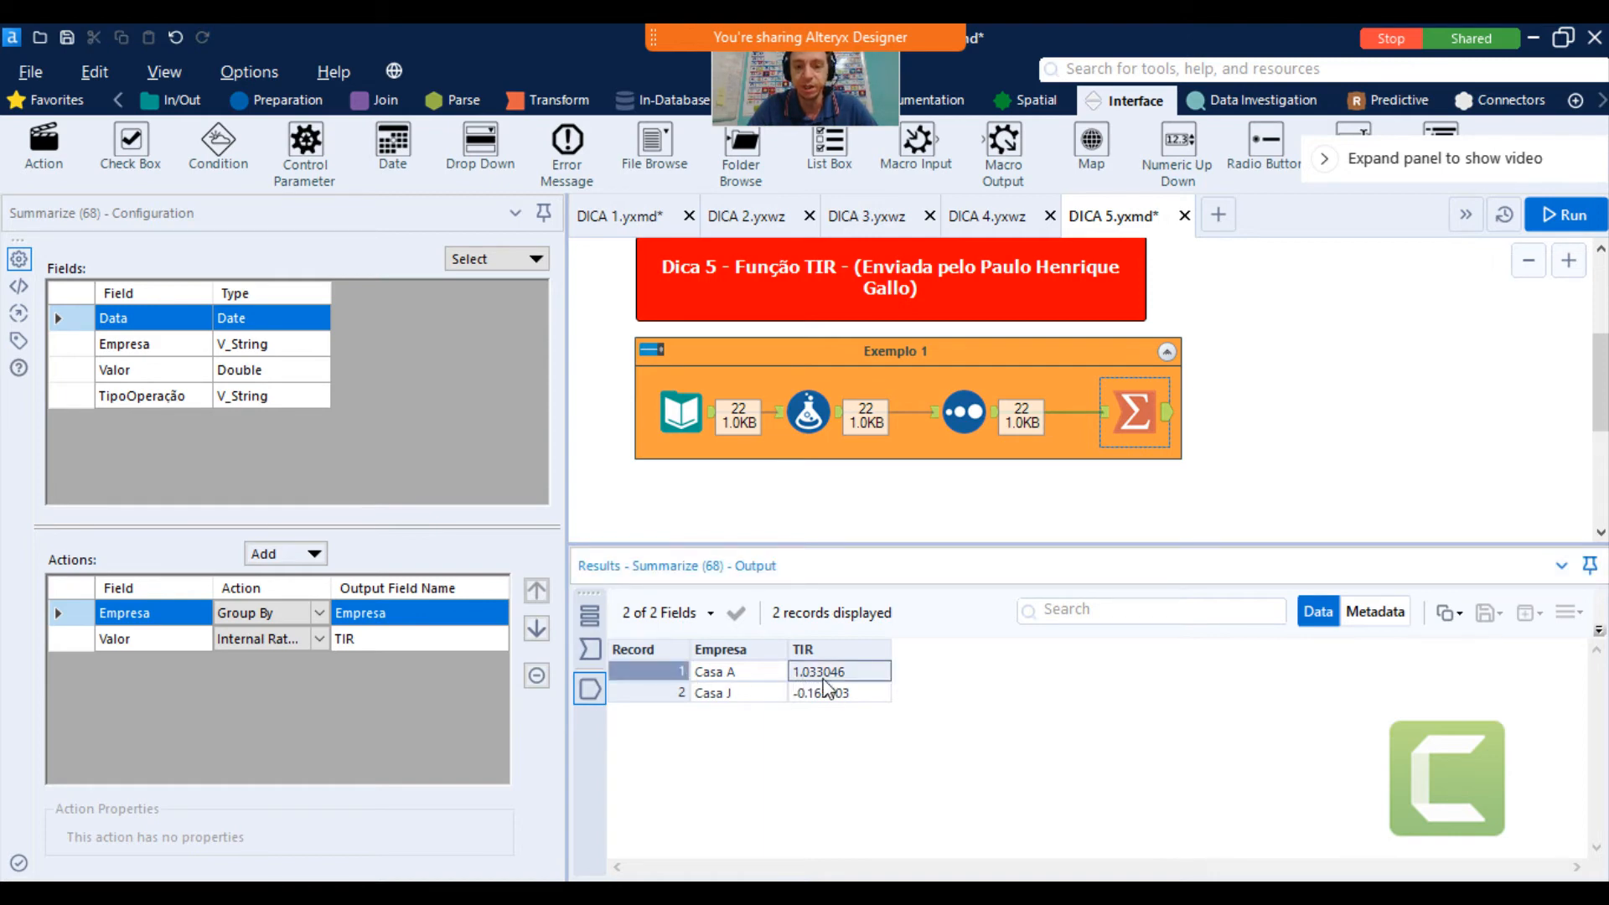
pyautogui.click(720, 696)
pyautogui.click(810, 695)
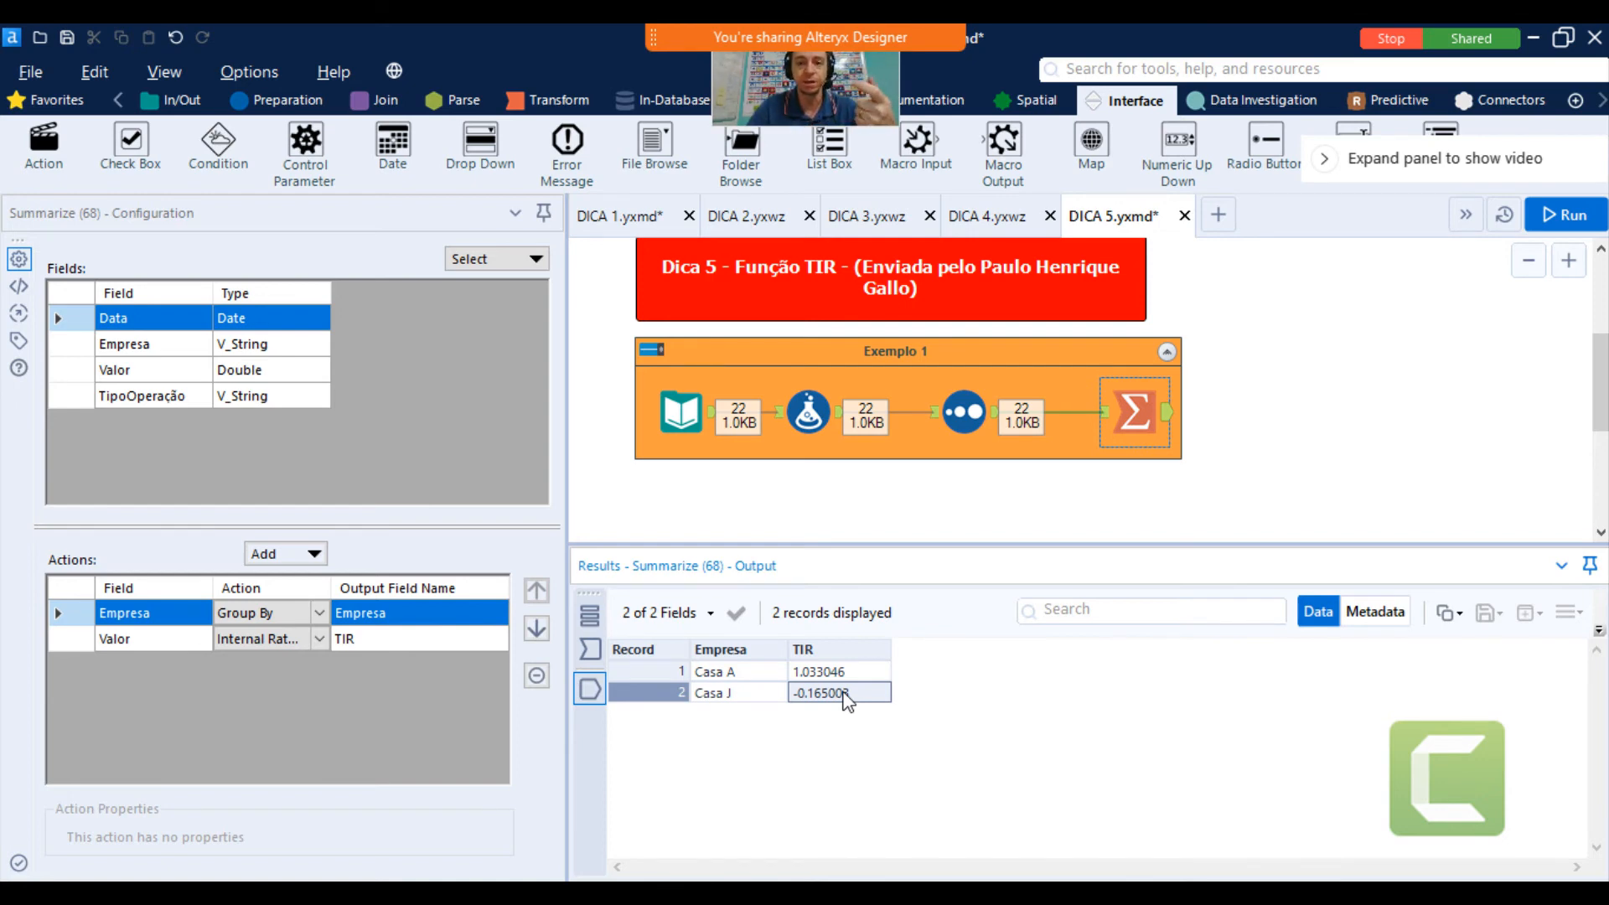
# Review the Formula tool's output records, the Sort tool's field order and the Summarize tool's output
pyautogui.click(808, 411)
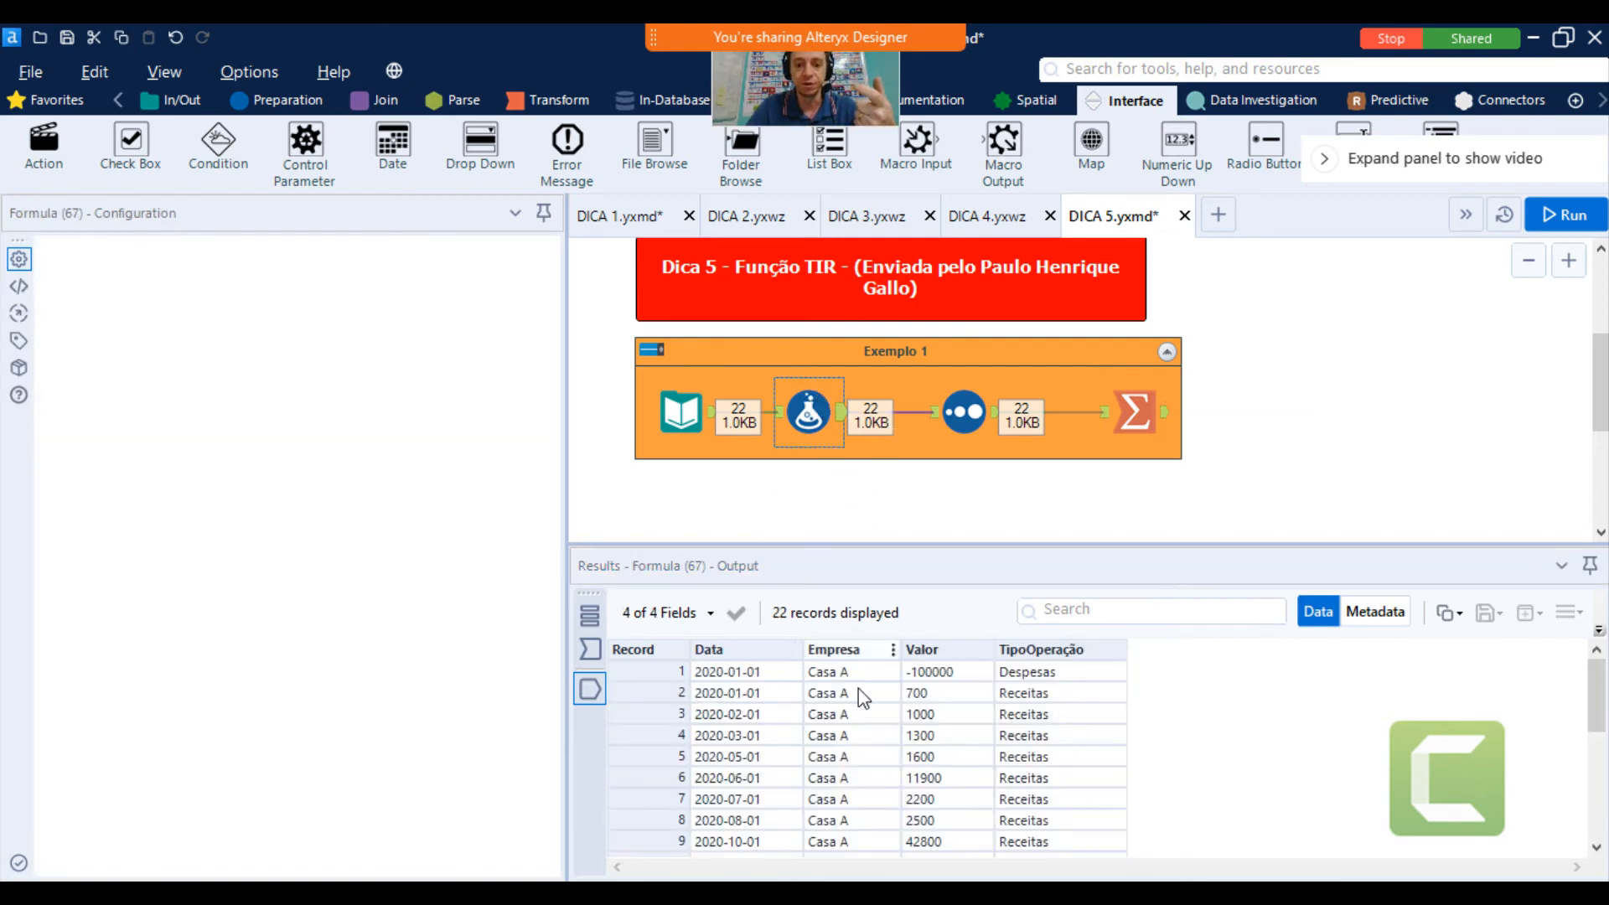
pyautogui.scroll(-5, 780, 721)
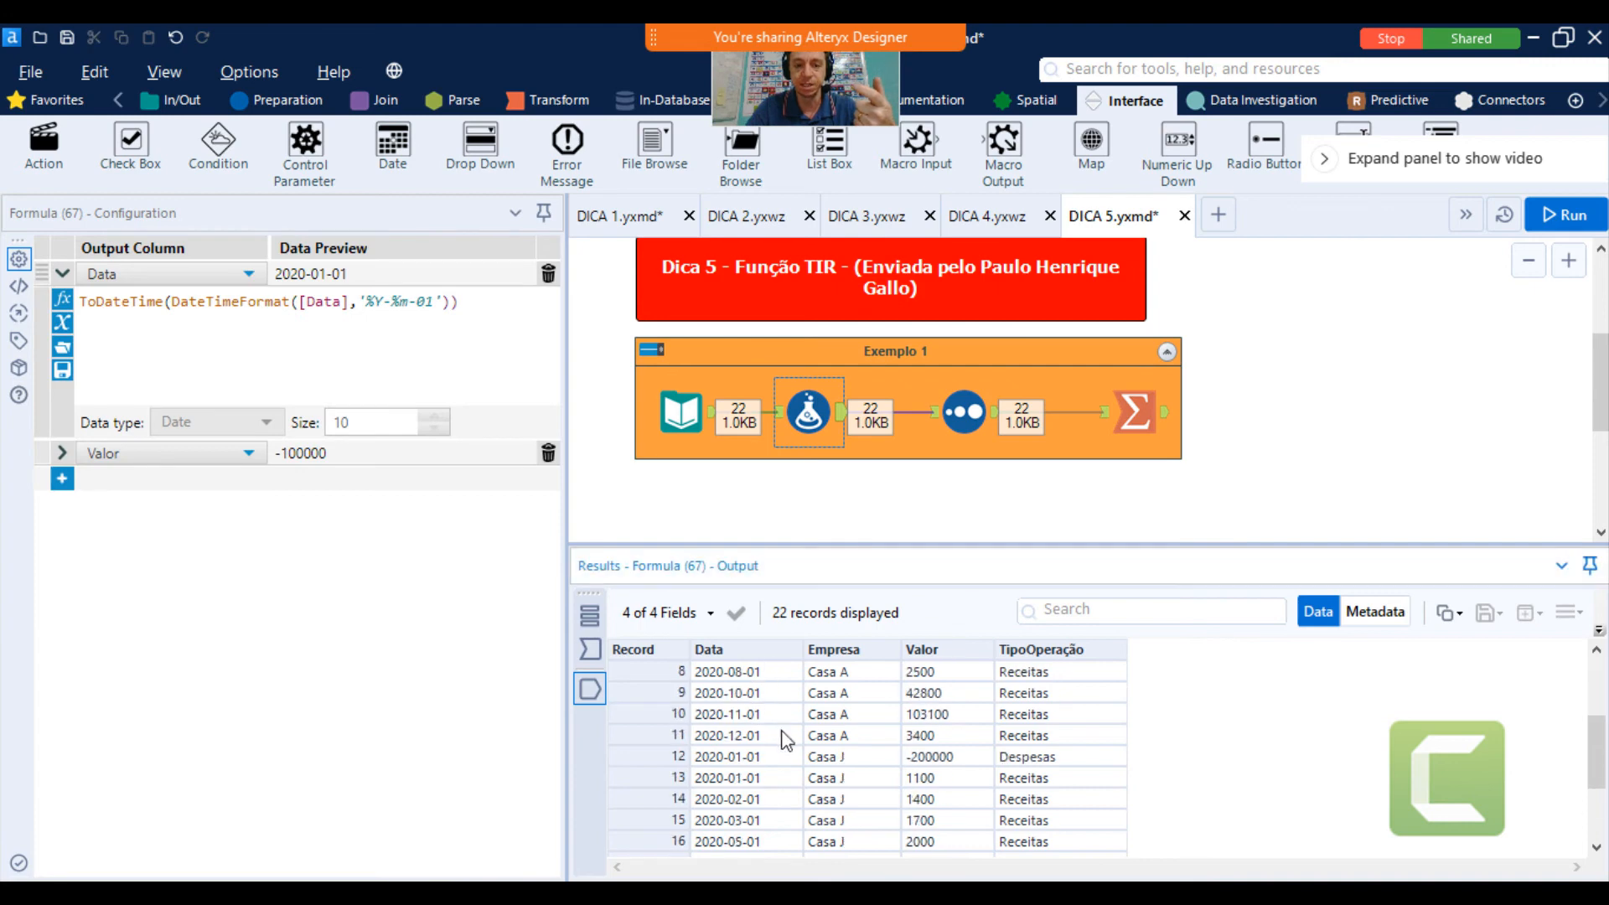
pyautogui.scroll(5, 782, 730)
pyautogui.click(782, 725)
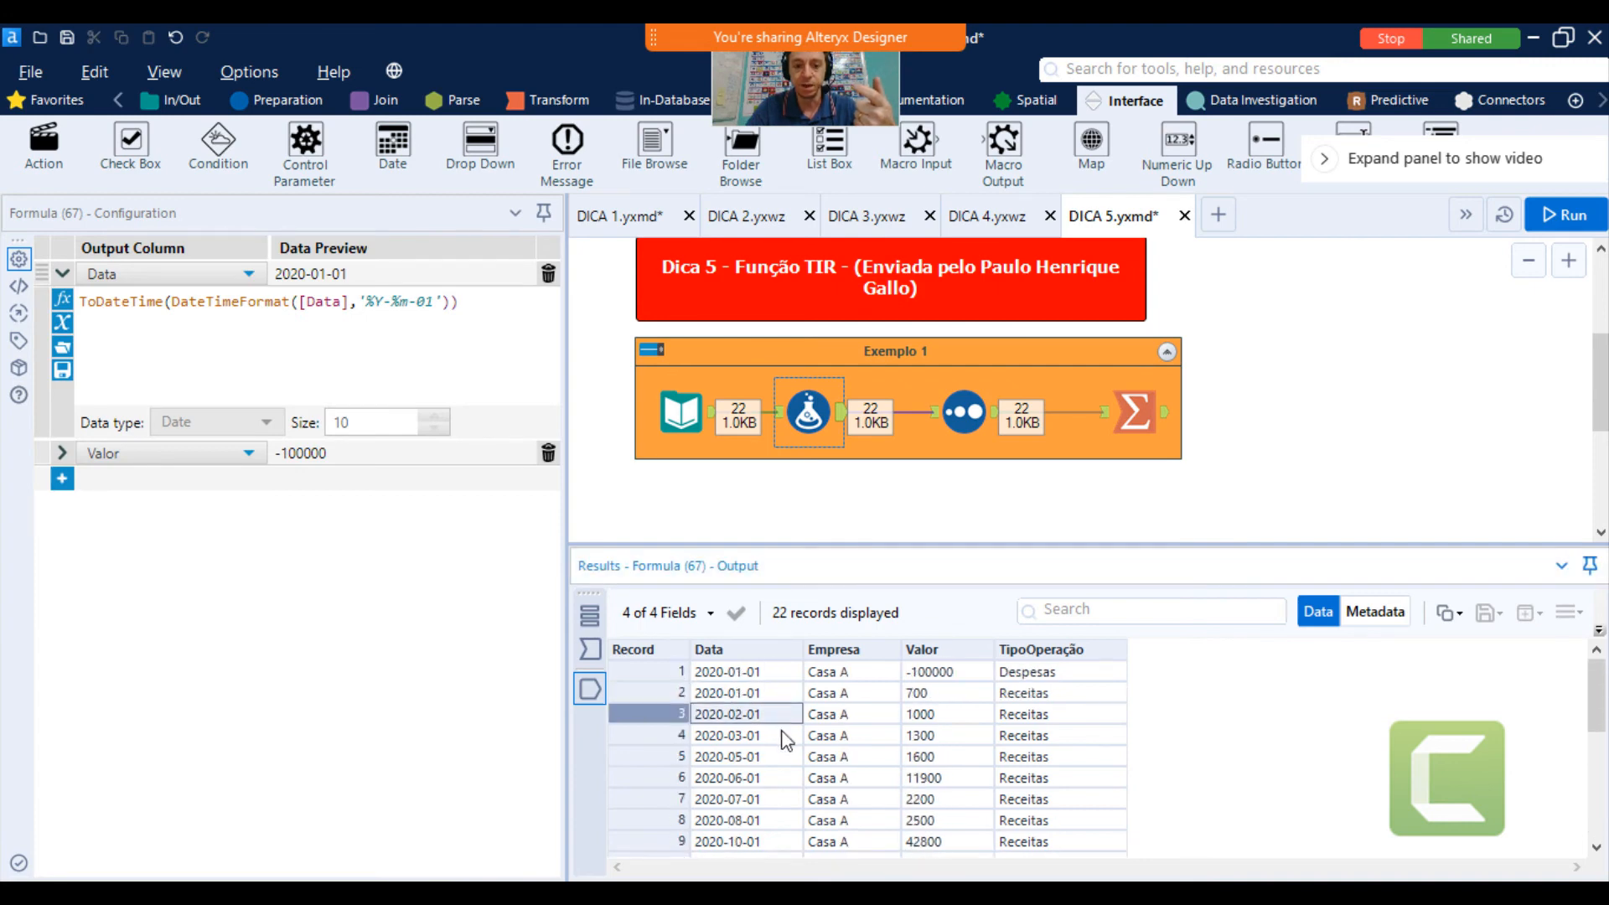
pyautogui.click(964, 412)
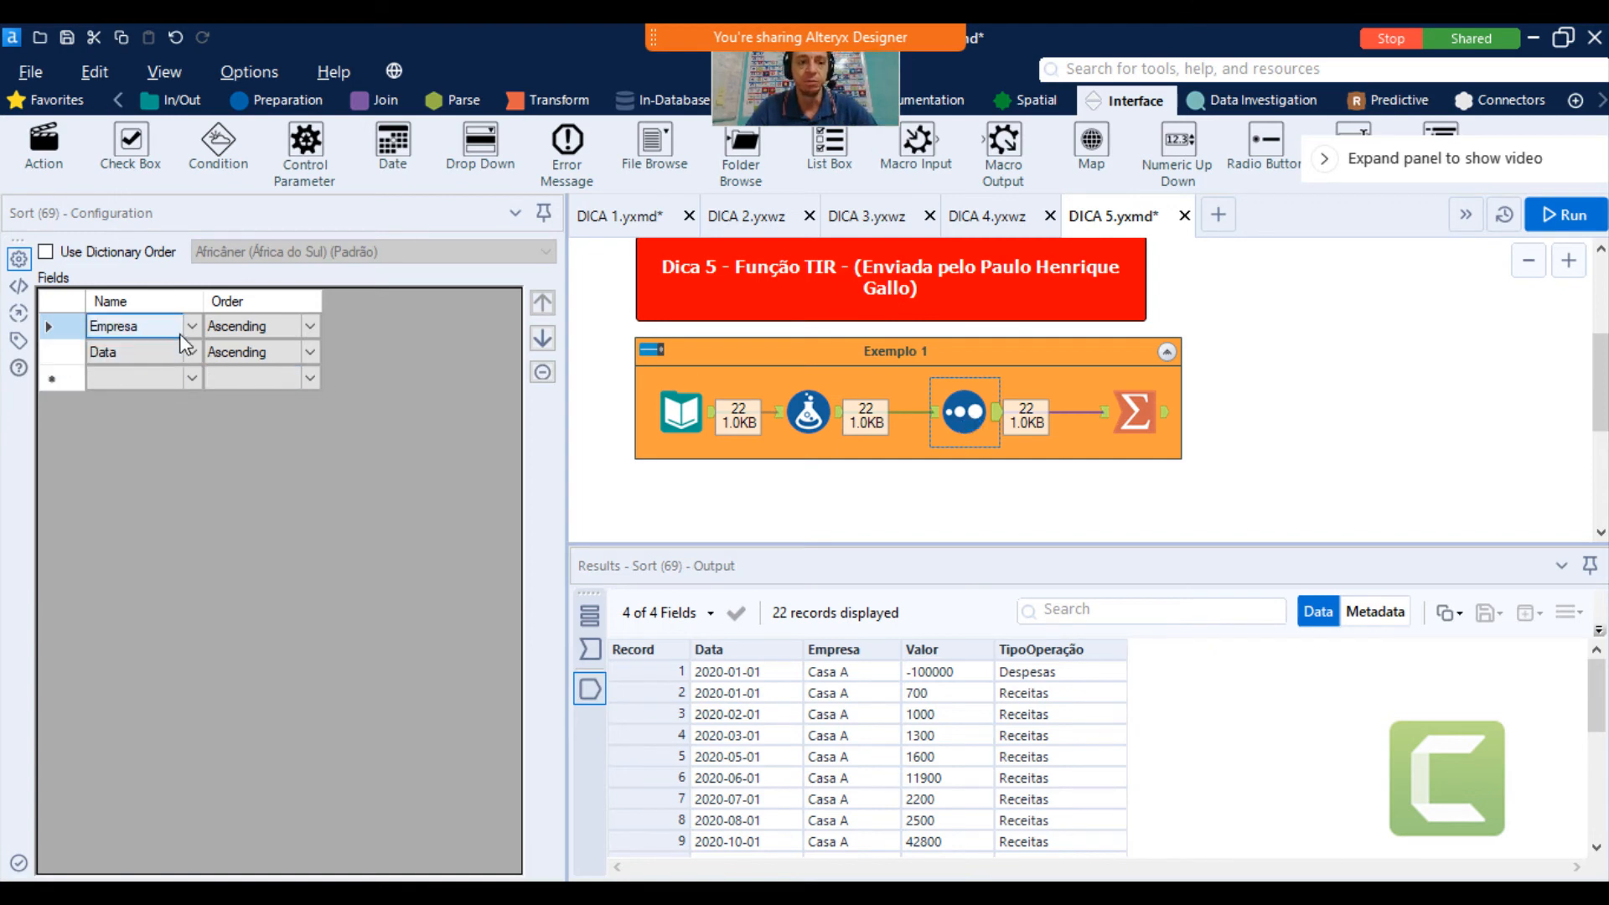
pyautogui.click(1163, 421)
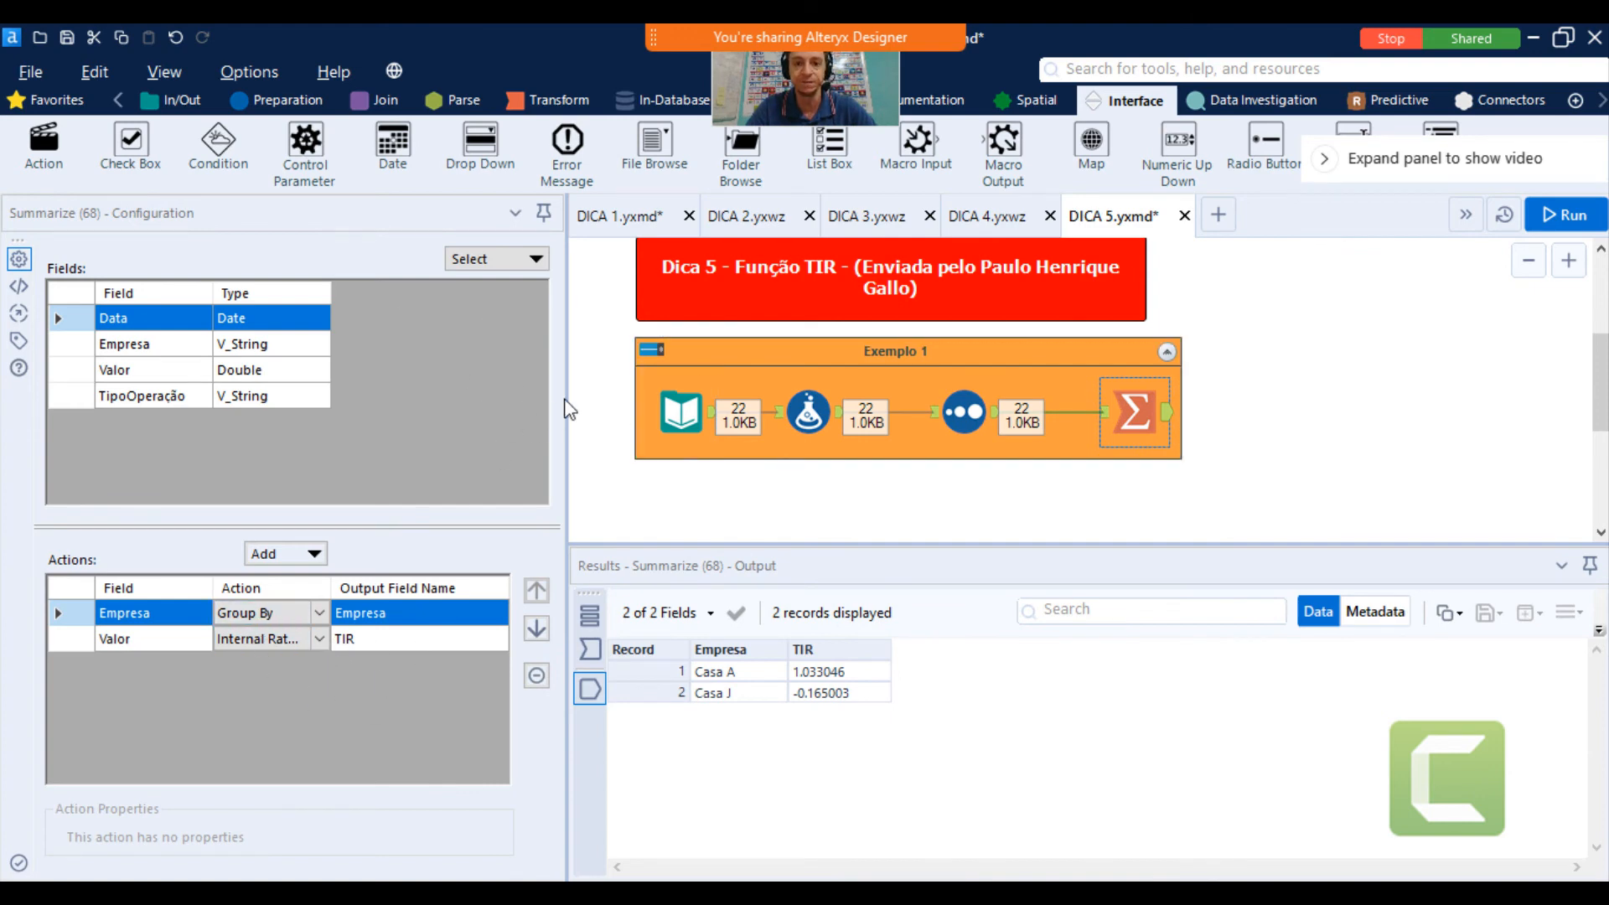
# Add an empty expression to the Formula tool and expand the Finance category in its function list
pyautogui.click(808, 412)
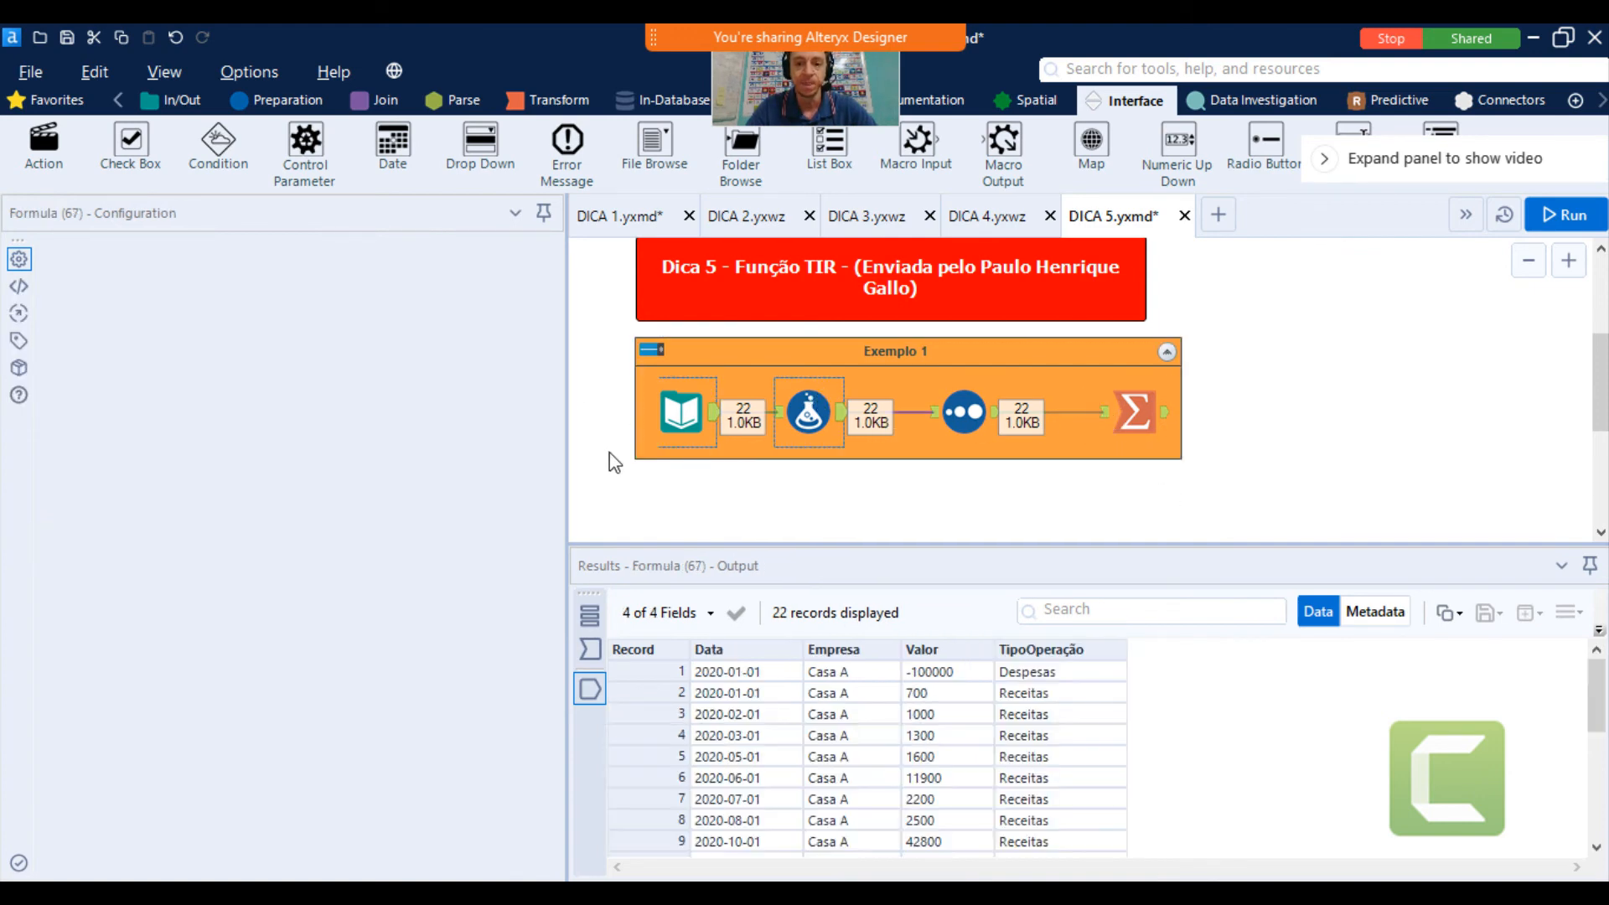
pyautogui.click(61, 478)
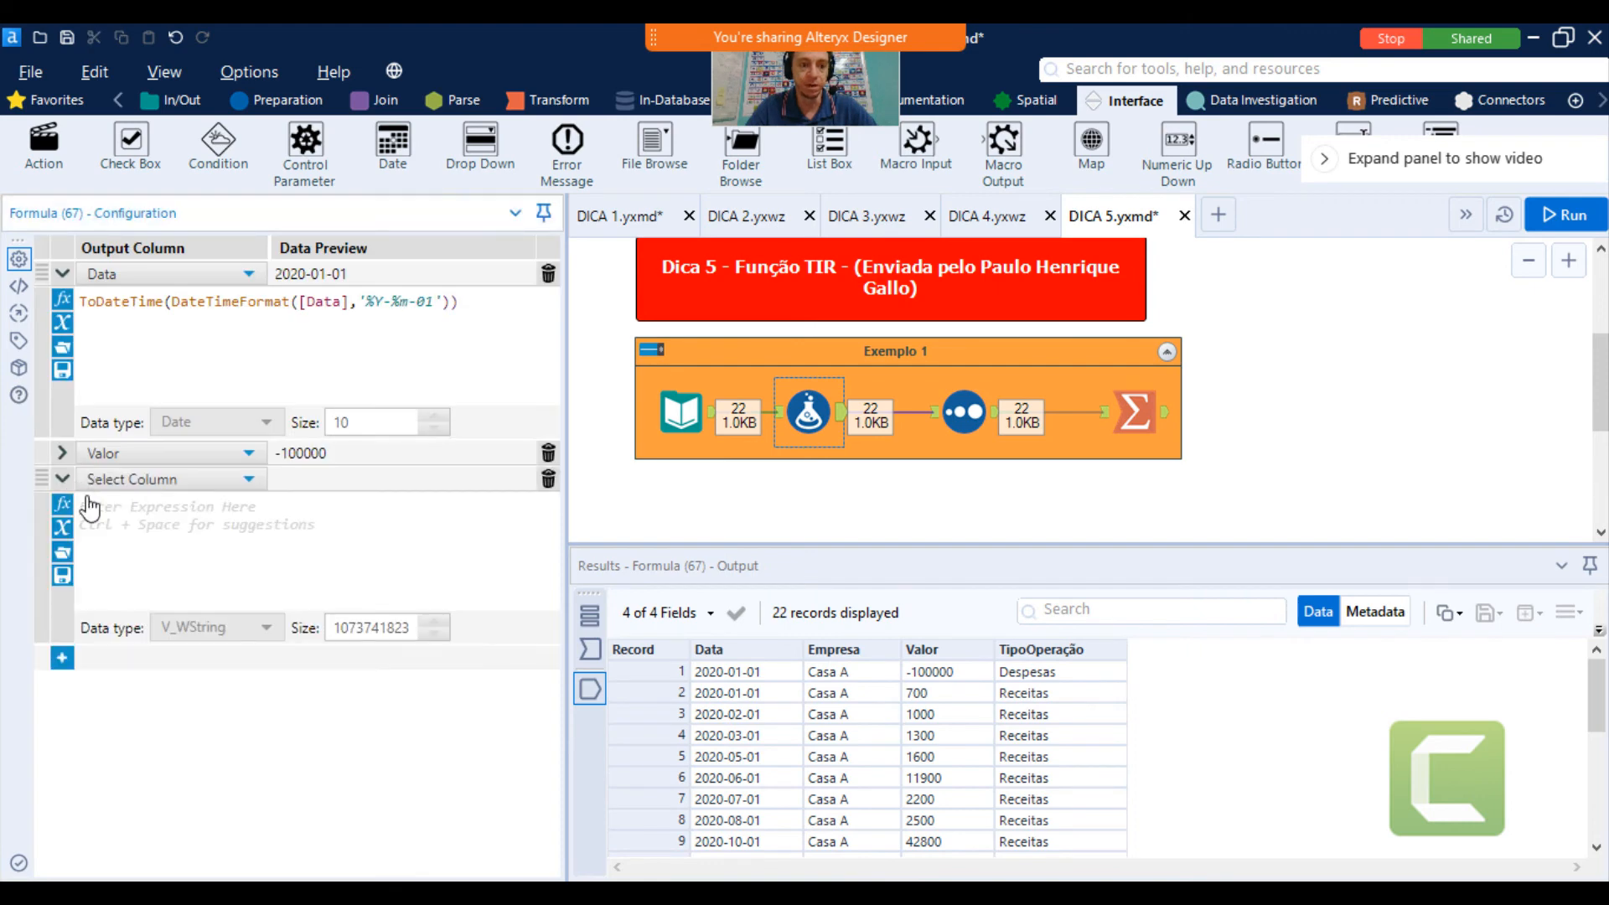
pyautogui.click(62, 507)
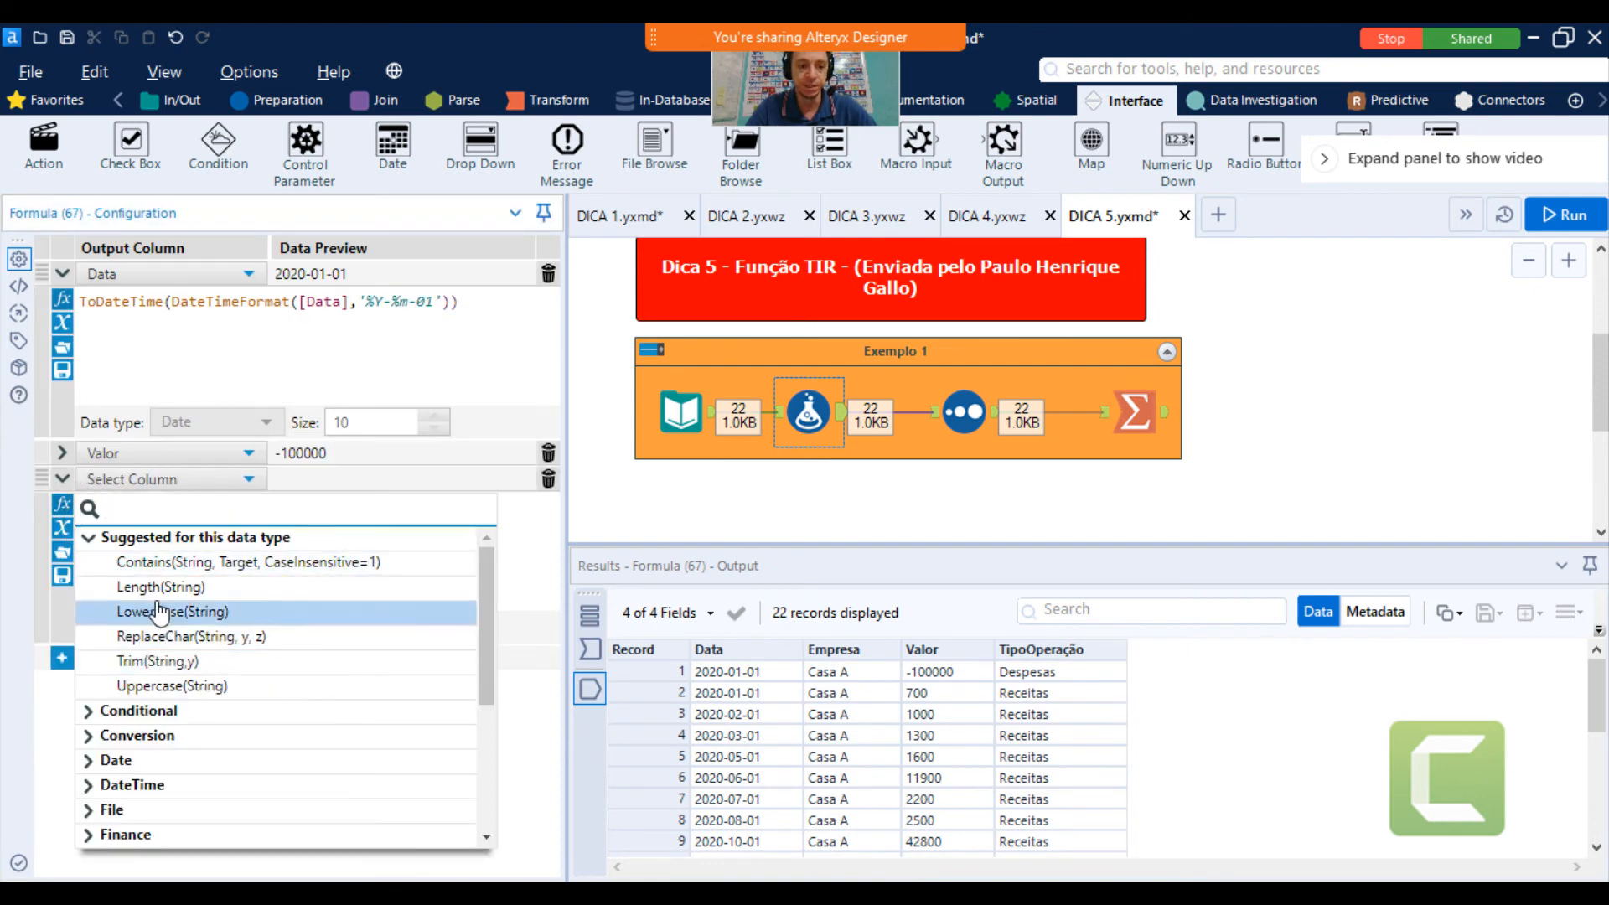
pyautogui.click(89, 537)
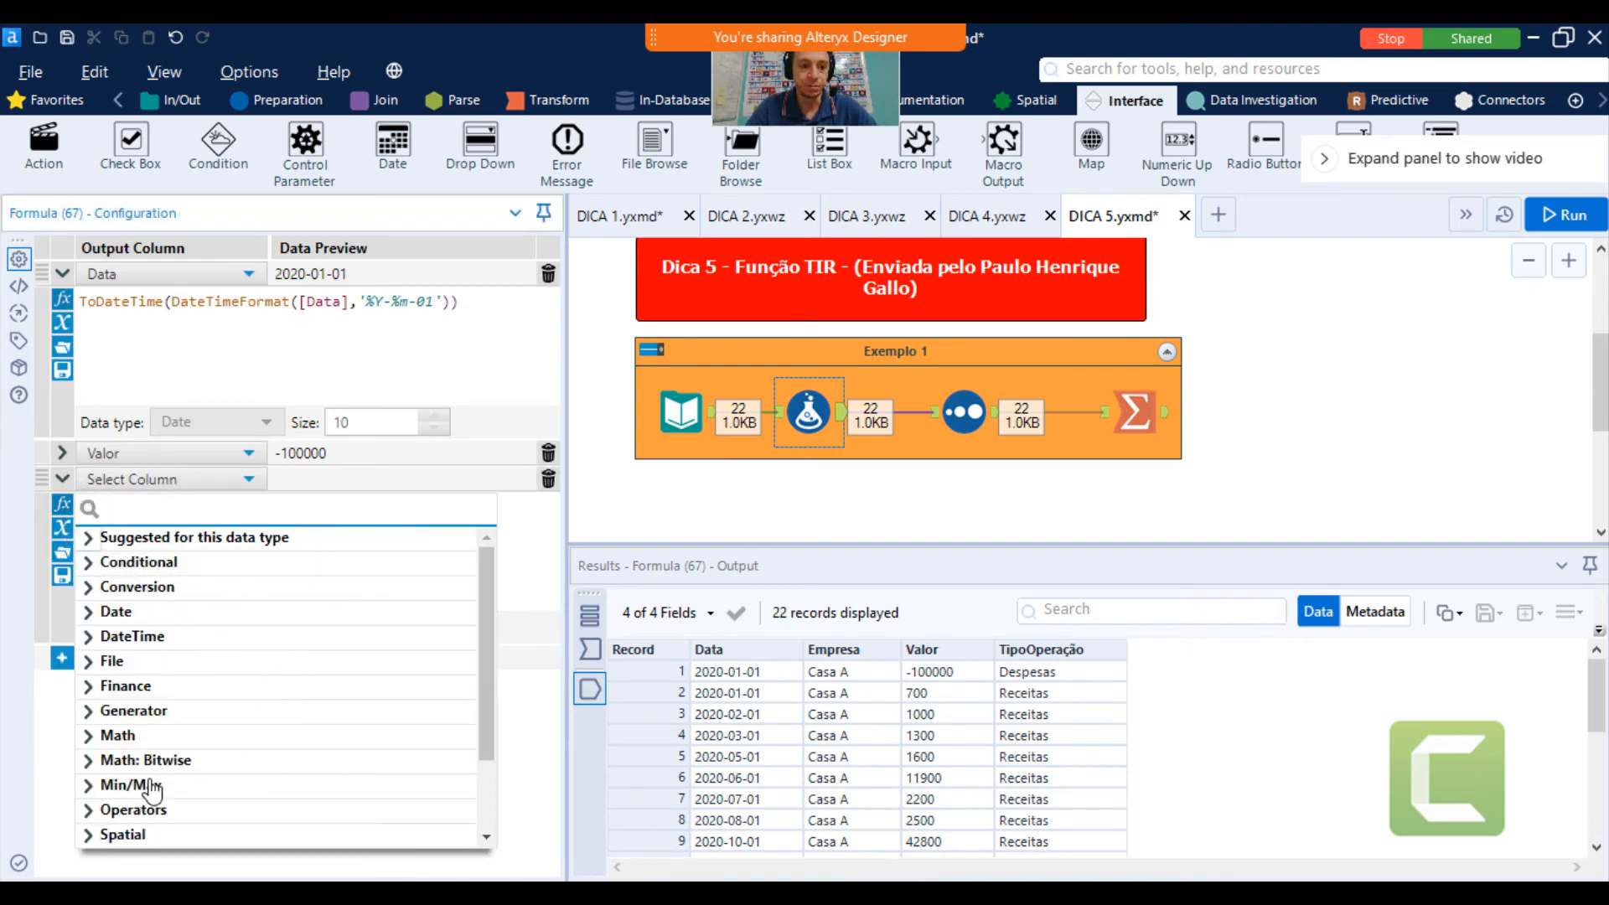
pyautogui.click(88, 686)
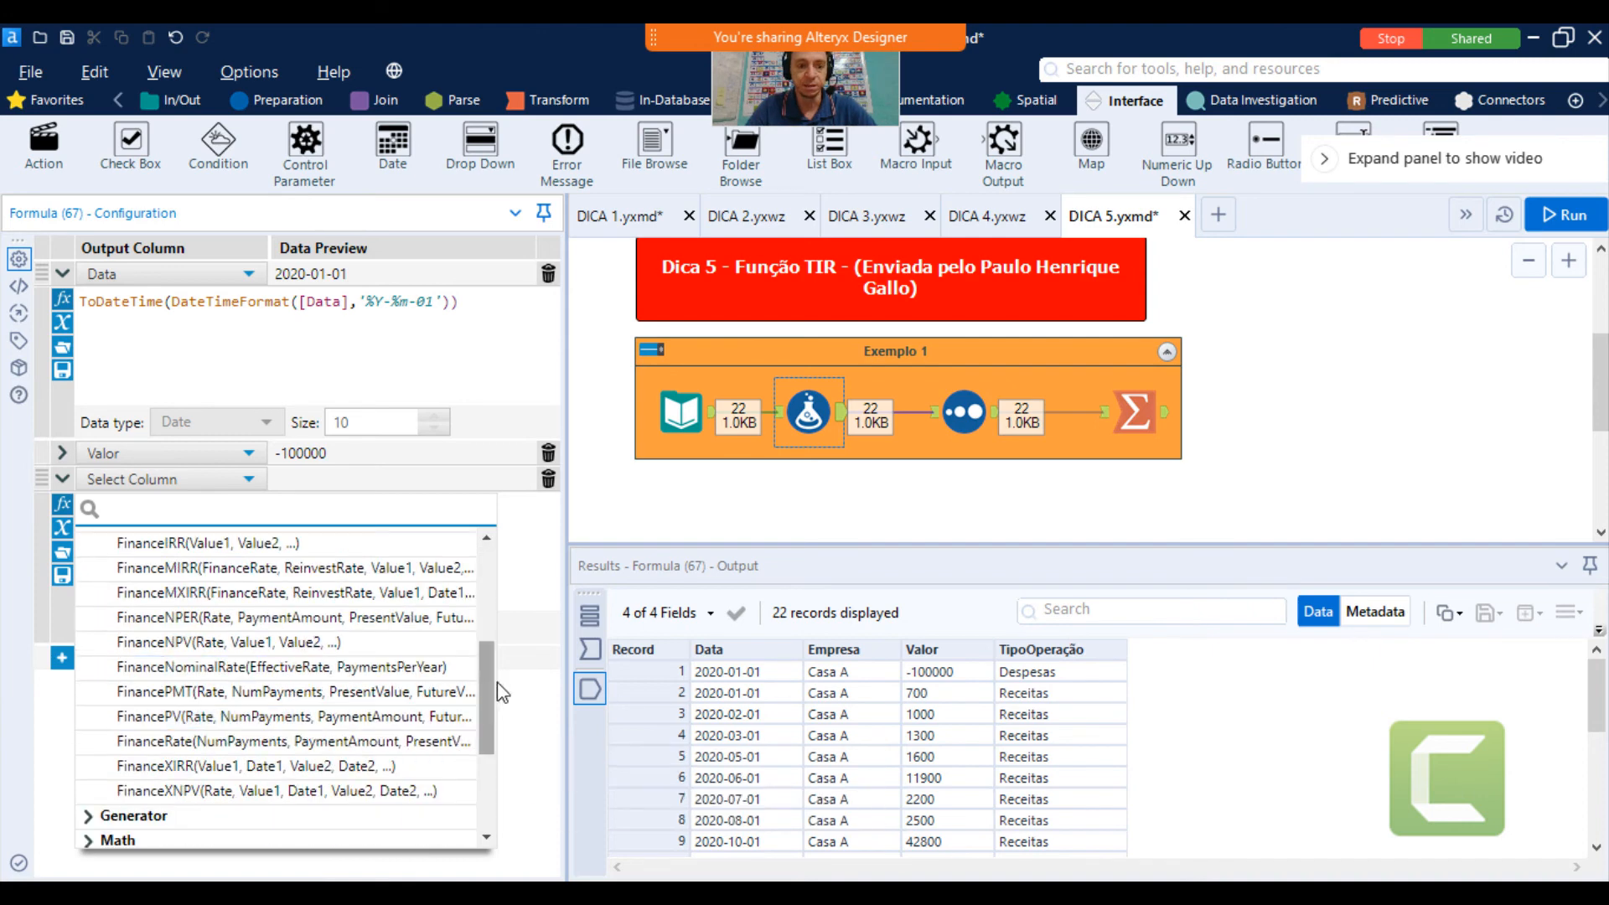
# Widen the configuration pane, look through the Finance functions with their arguments, and close the function list
pyautogui.moveTo(683, 656); pyautogui.dragTo(704, 656)
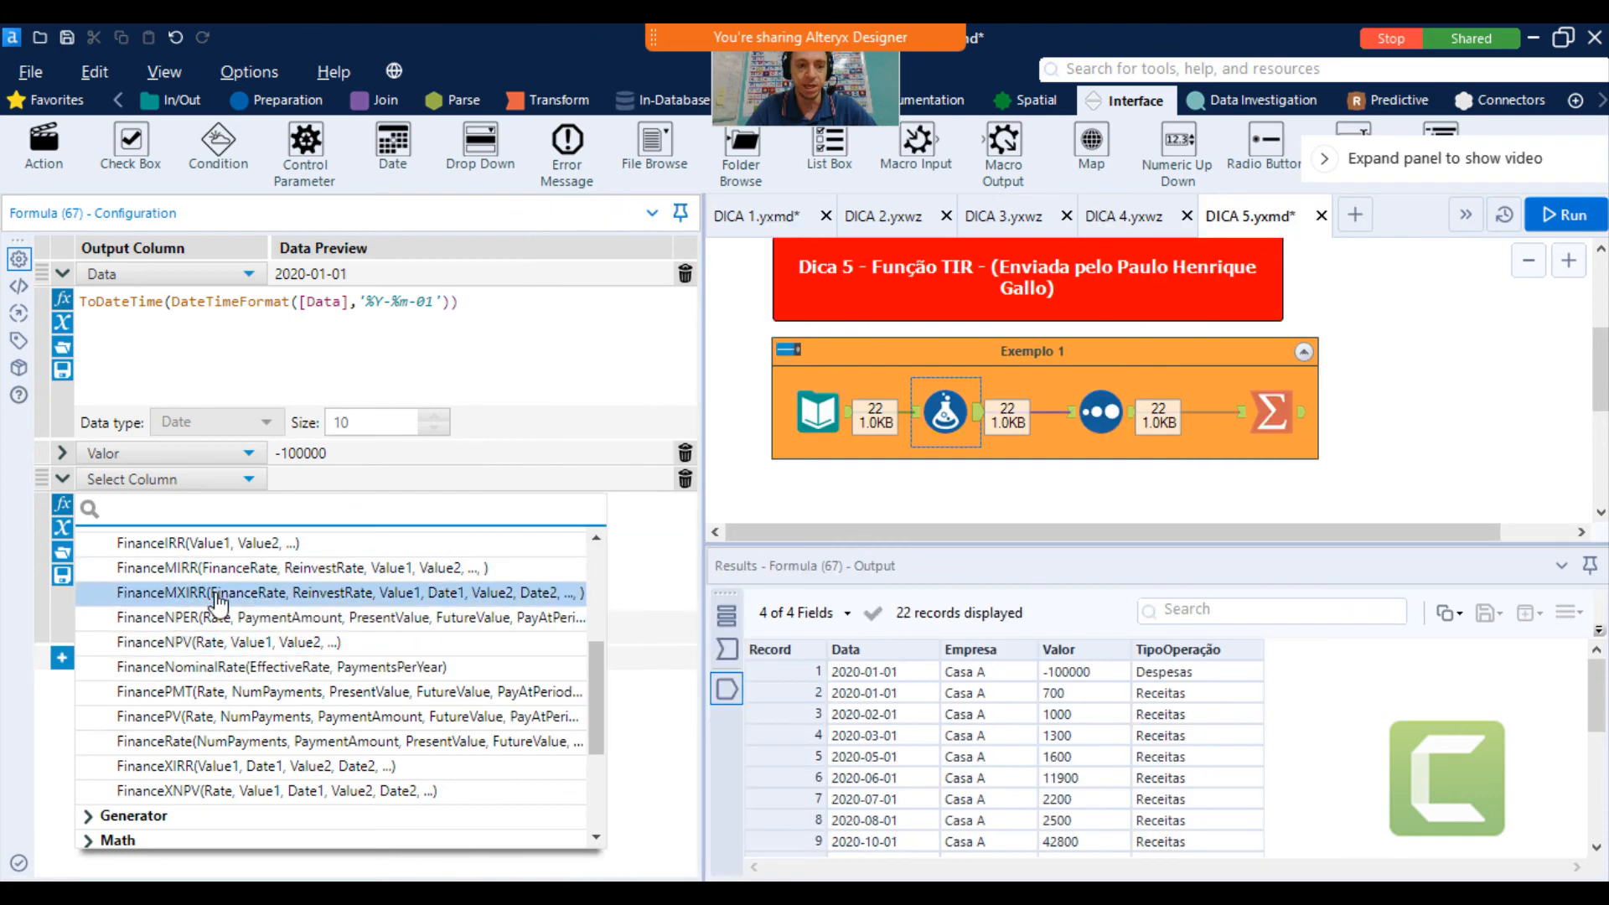
pyautogui.moveTo(219, 602)
pyautogui.moveTo(590, 686); pyautogui.dragTo(594, 681)
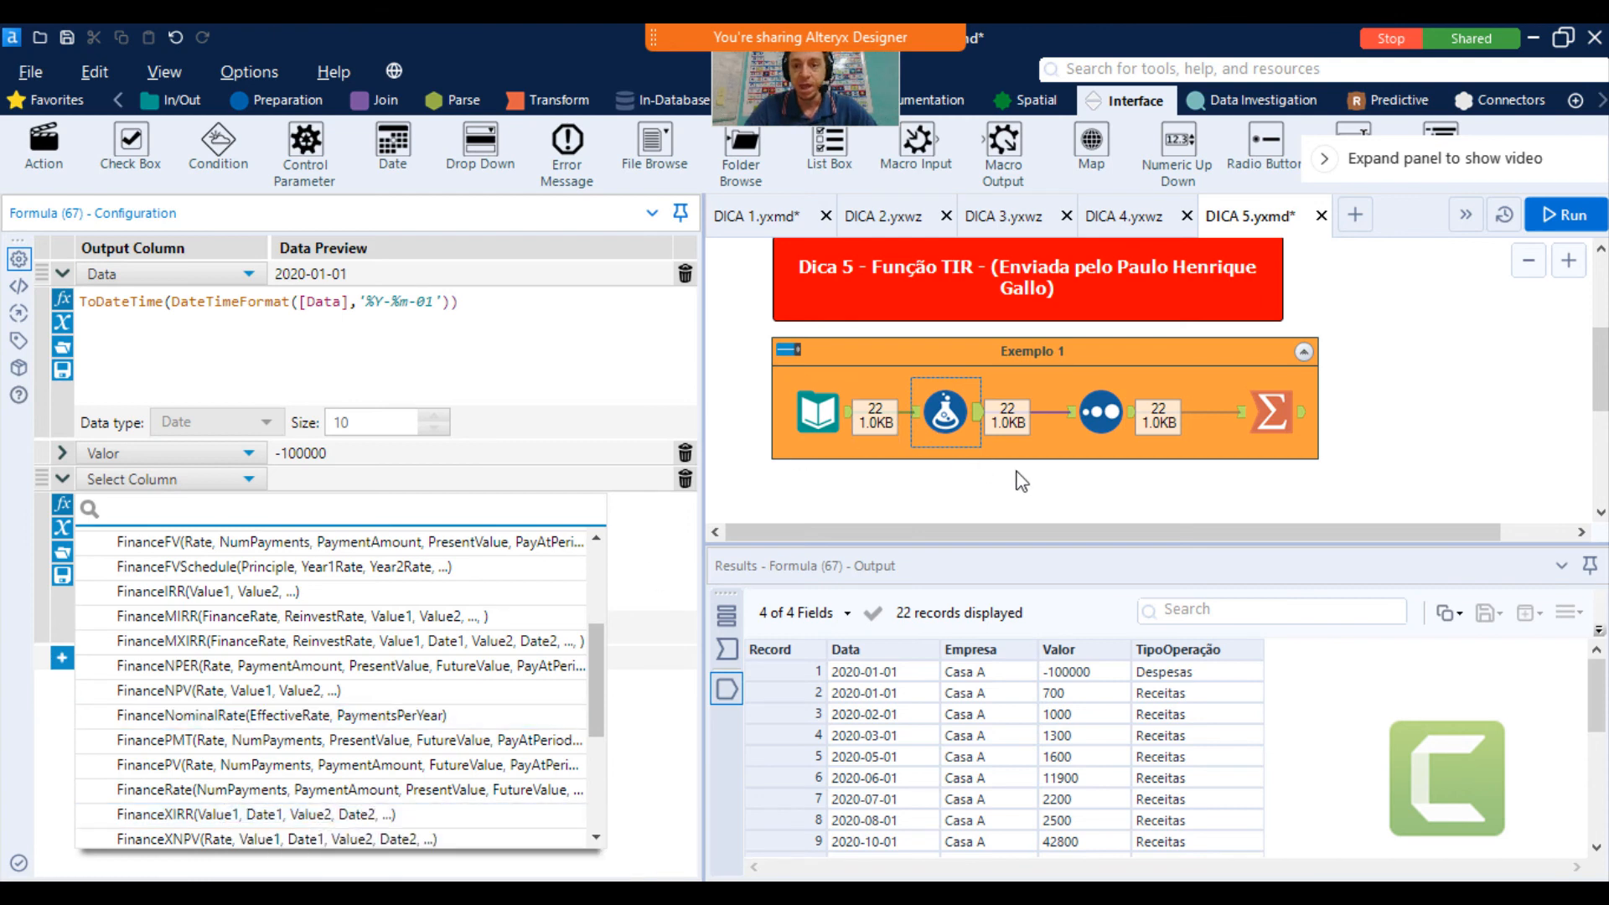
pyautogui.hotkey('ctrl', 'r')
pyautogui.click(1090, 467)
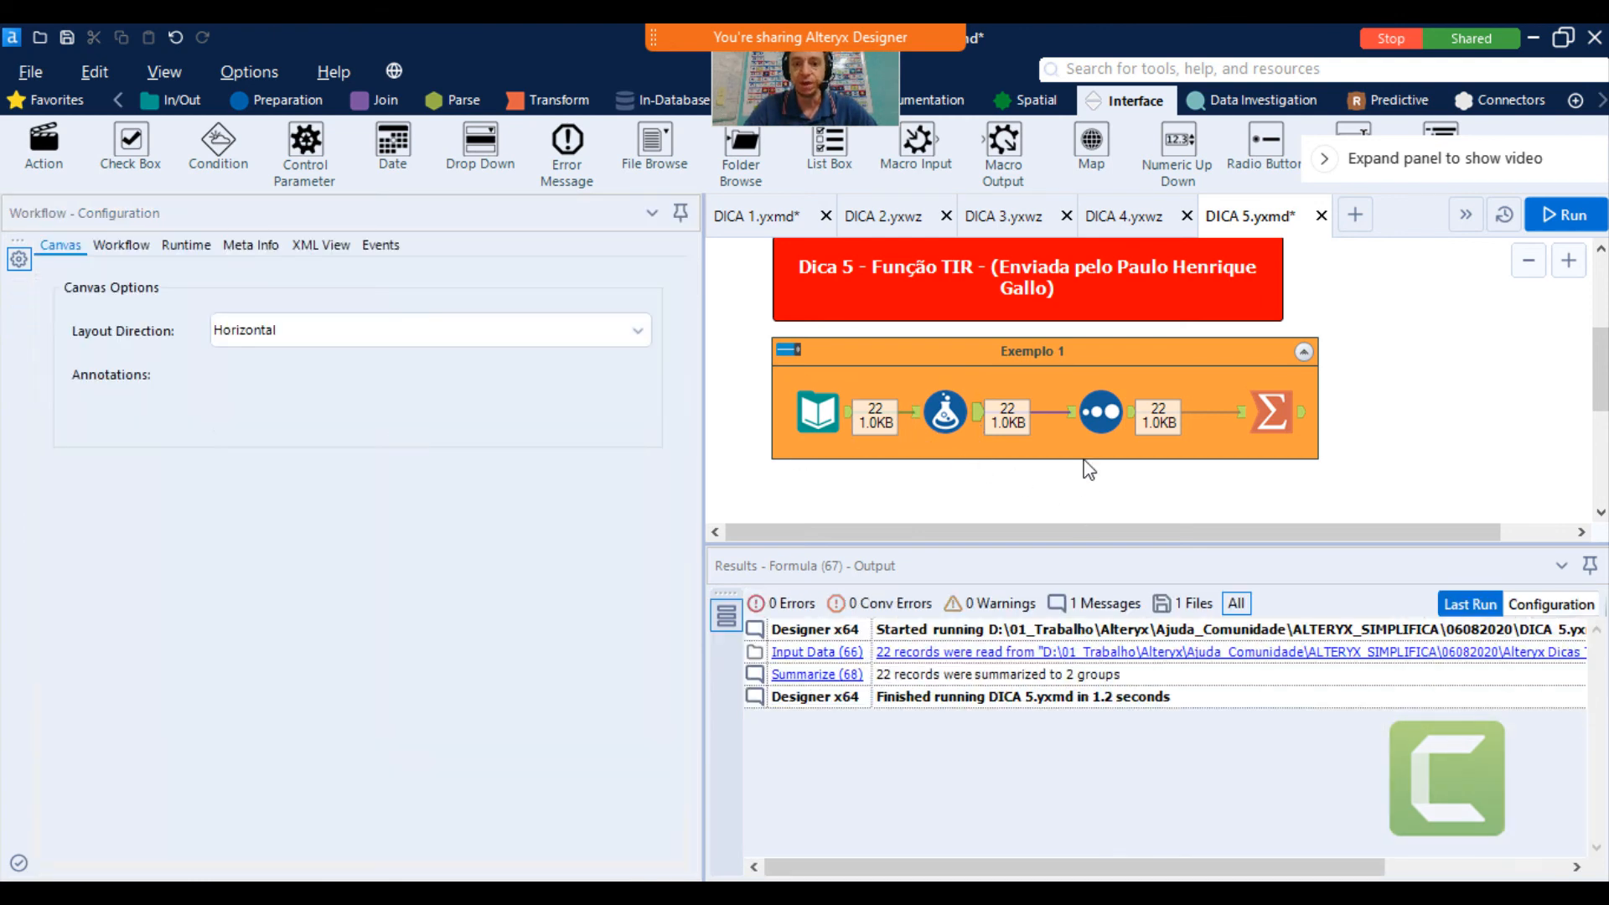
# Check the Summarize tool's list of actions available for the Valor field, leaving the selection as it is
pyautogui.scroll(3, 1326, 383)
pyautogui.scroll(-1, 1325, 383)
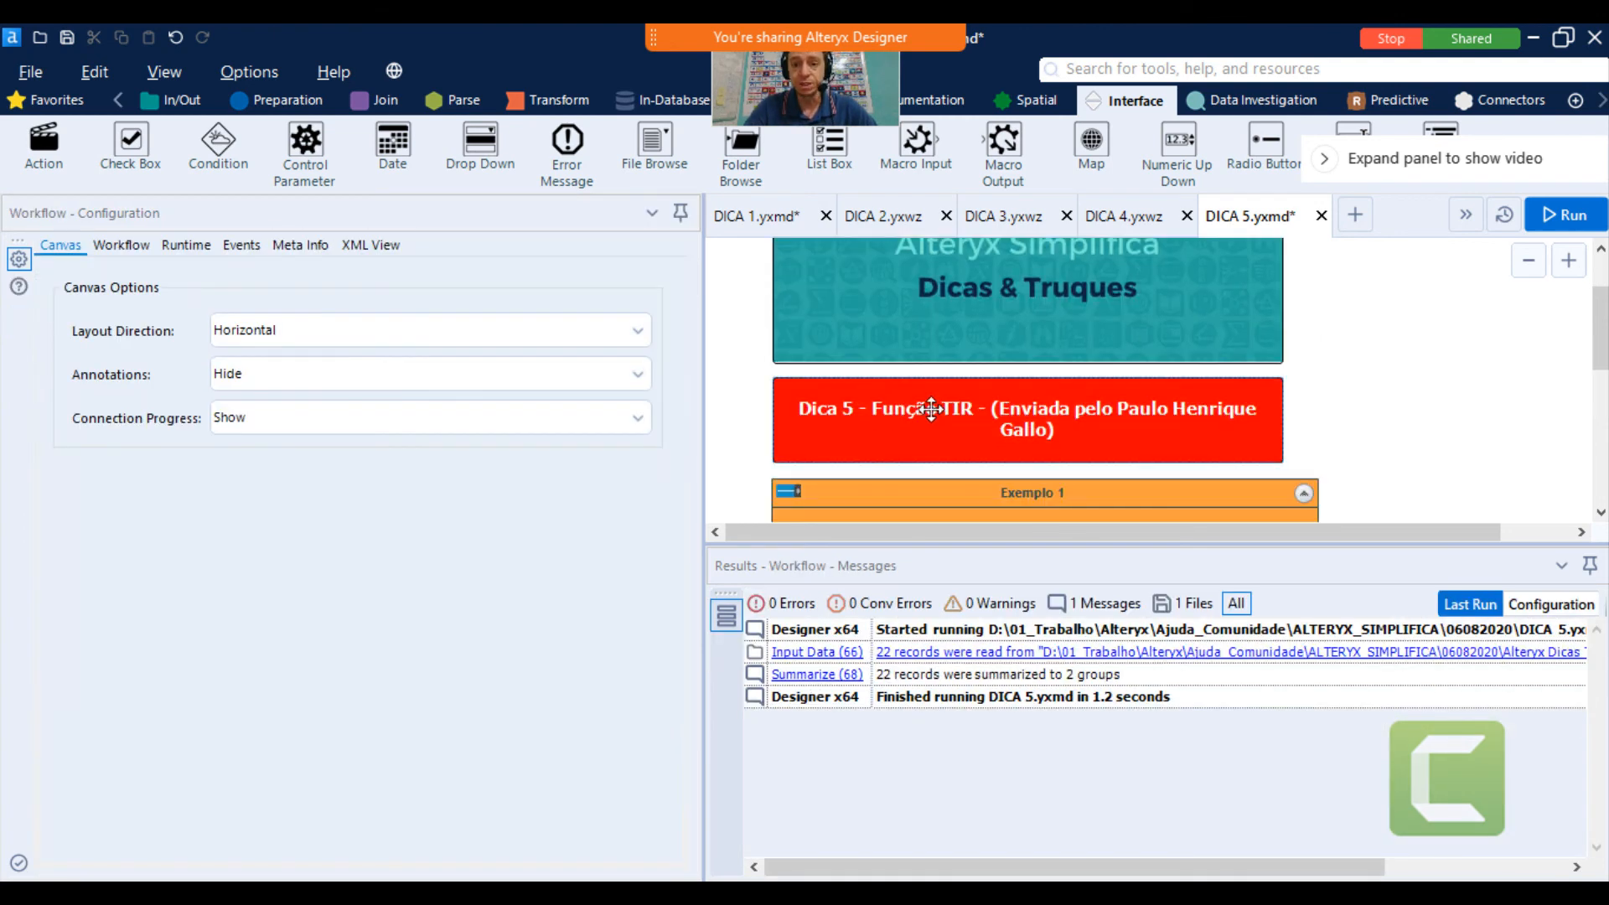
pyautogui.scroll(-2, 1131, 411)
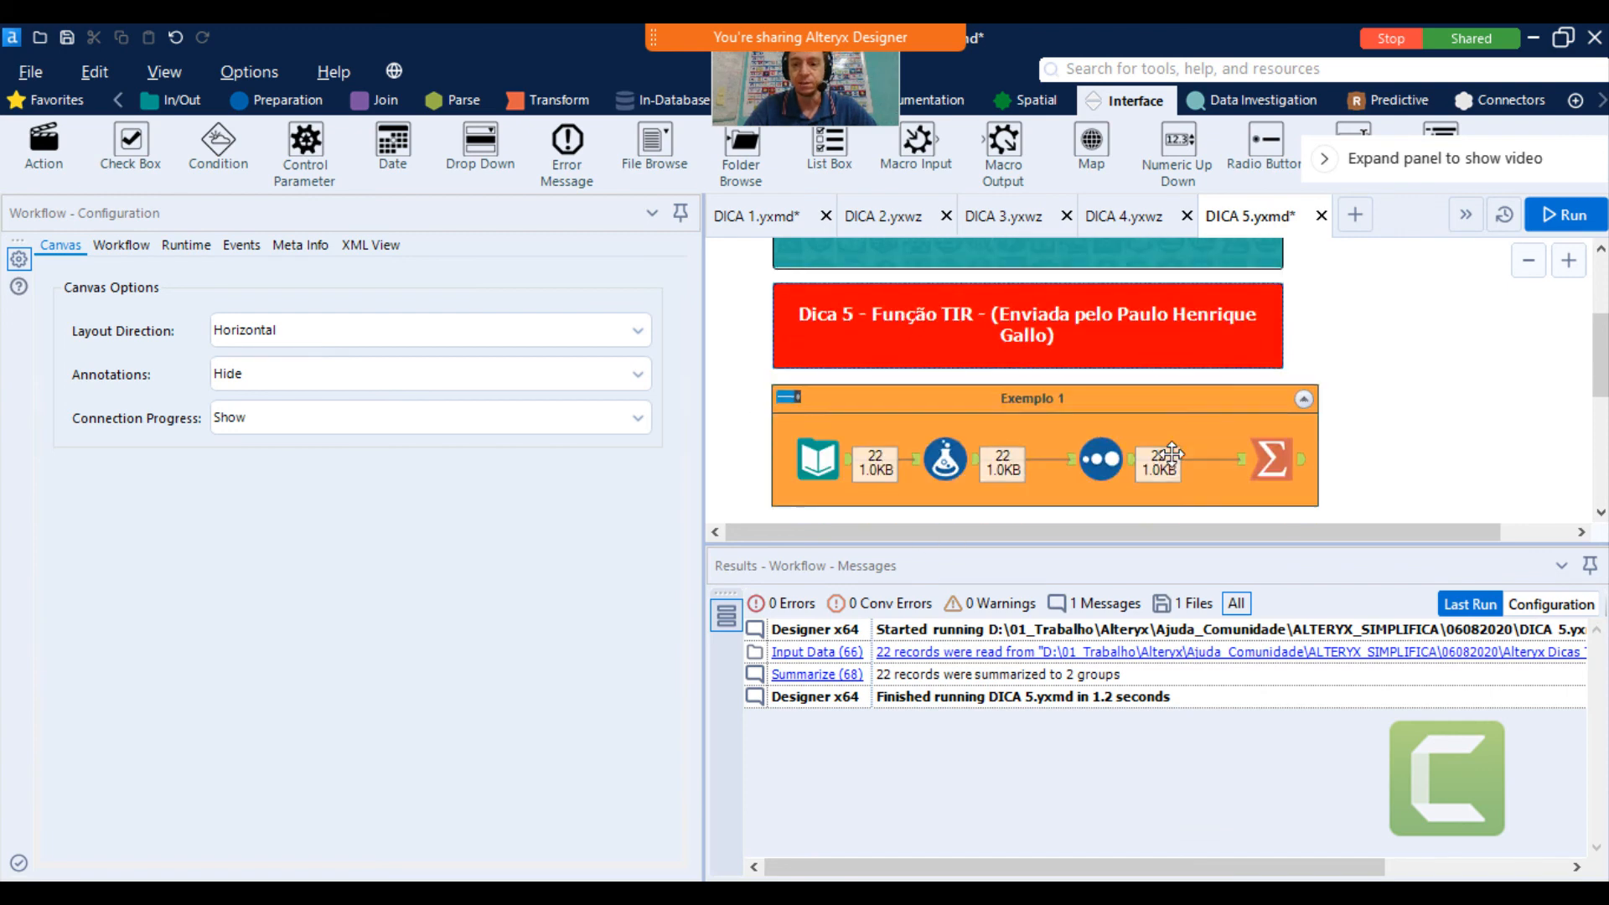
pyautogui.click(1270, 411)
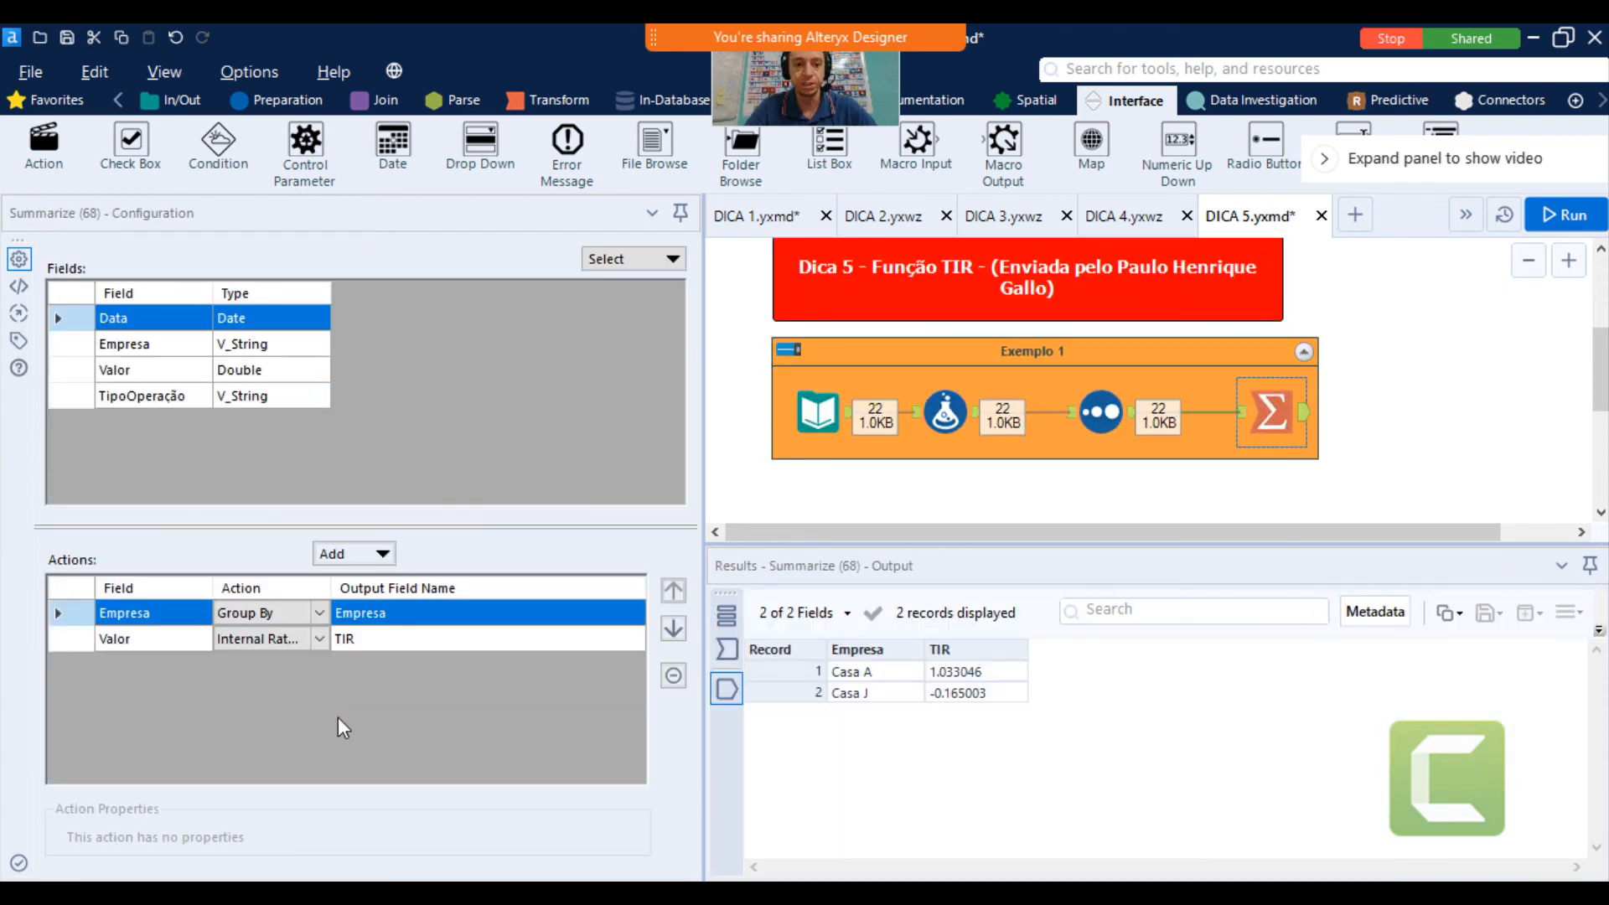
pyautogui.click(320, 640)
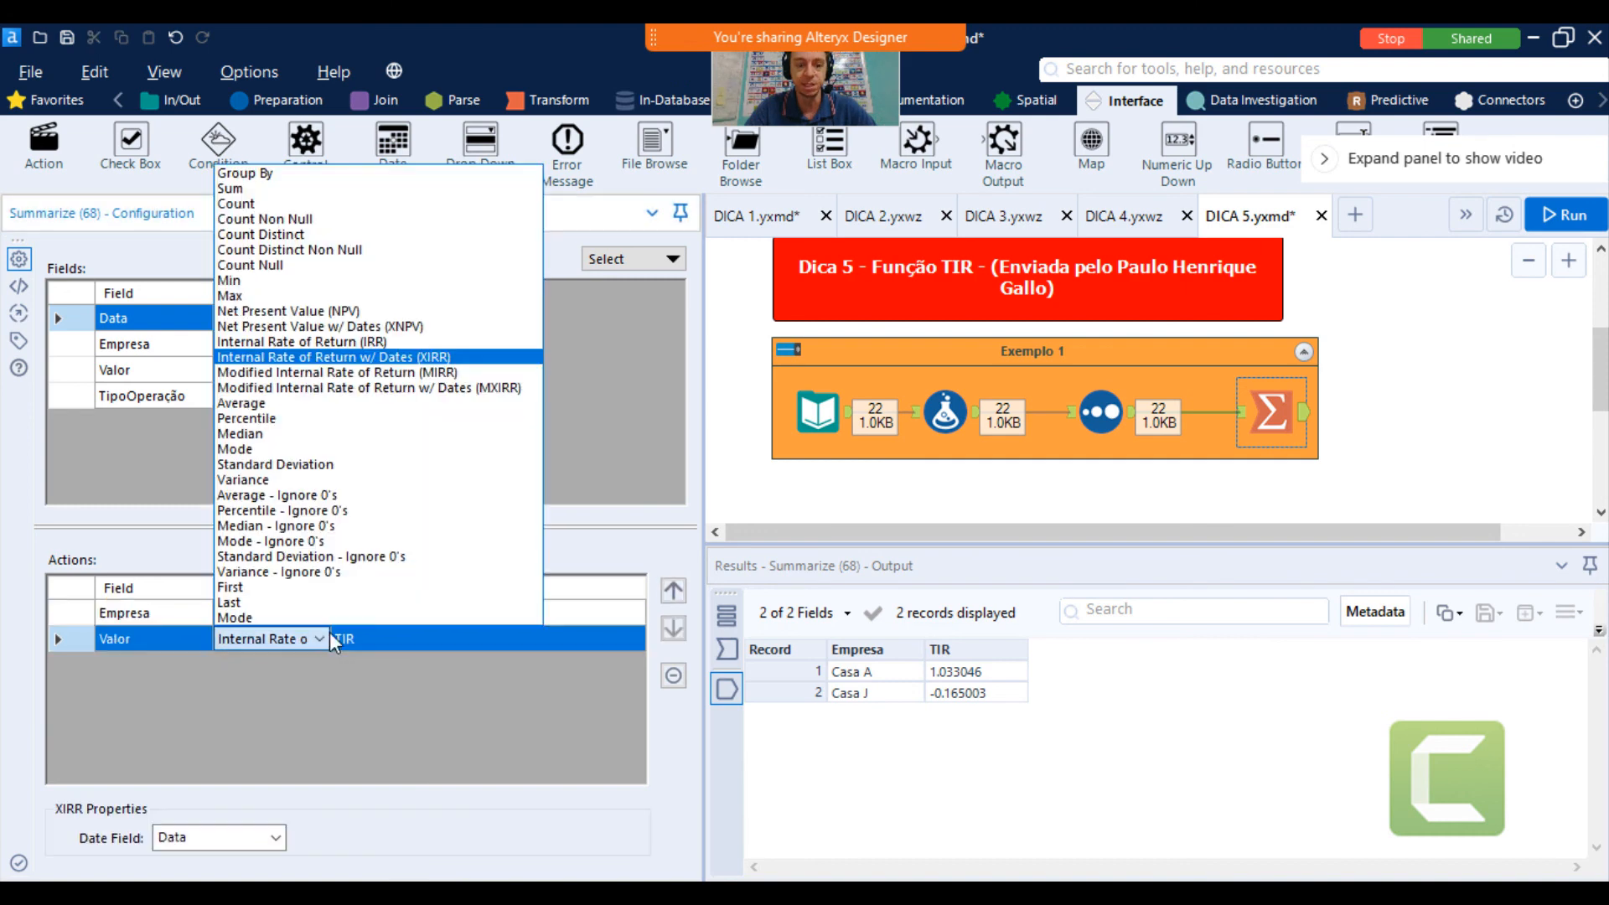
pyautogui.click(353, 702)
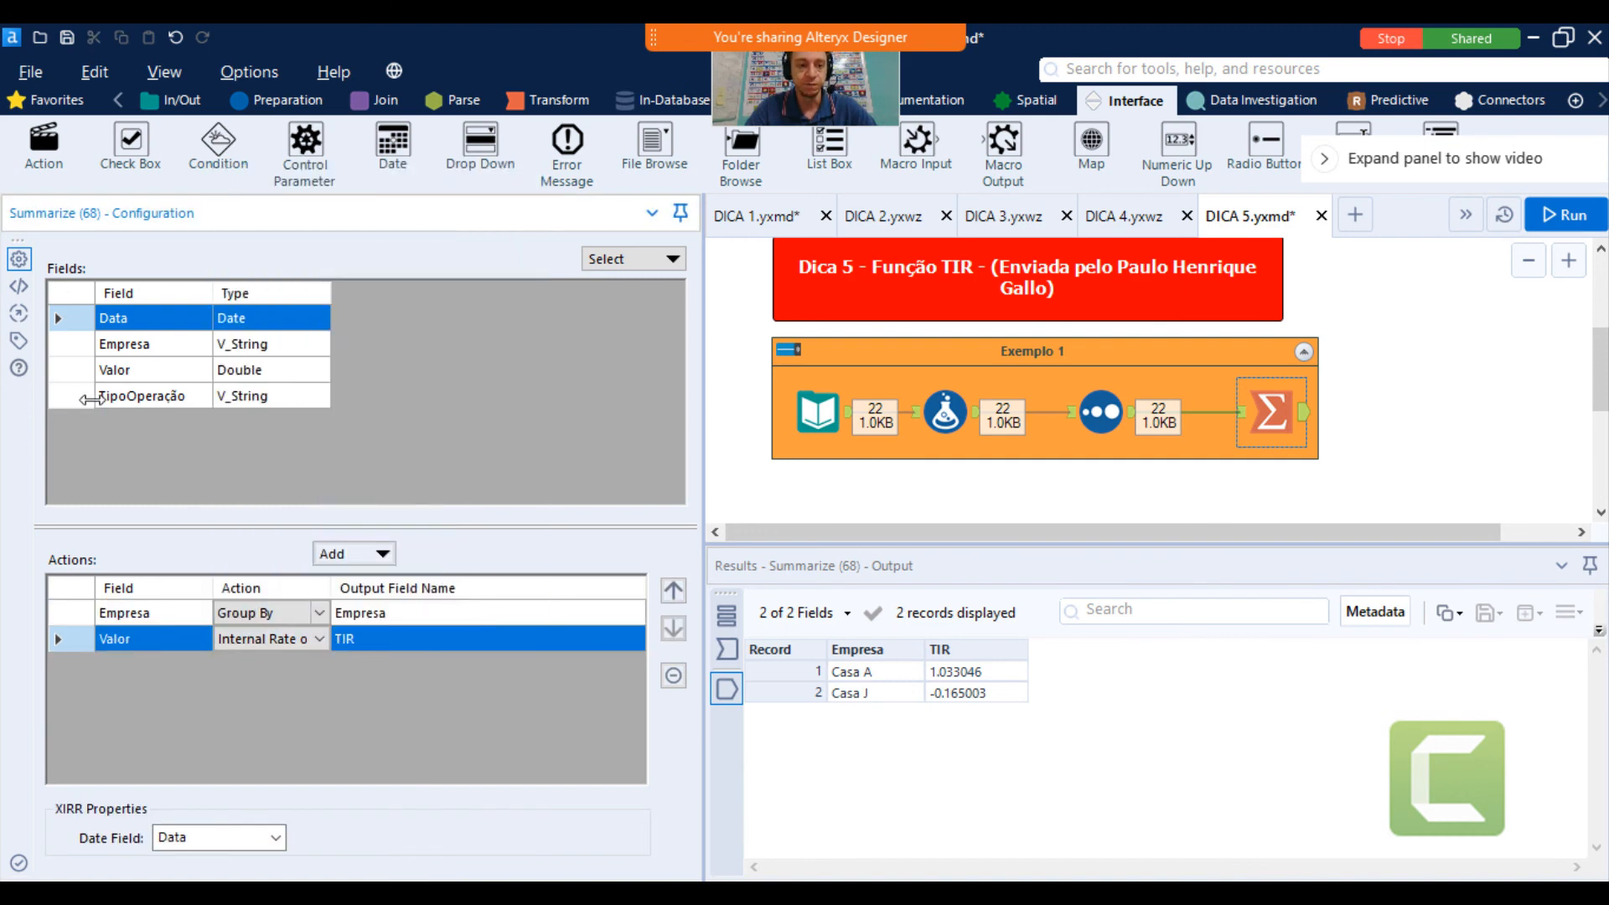
# Select the Valor field in the Summarize tool and view the Finance actions that can be added for it
pyautogui.click(178, 373)
pyautogui.click(391, 554)
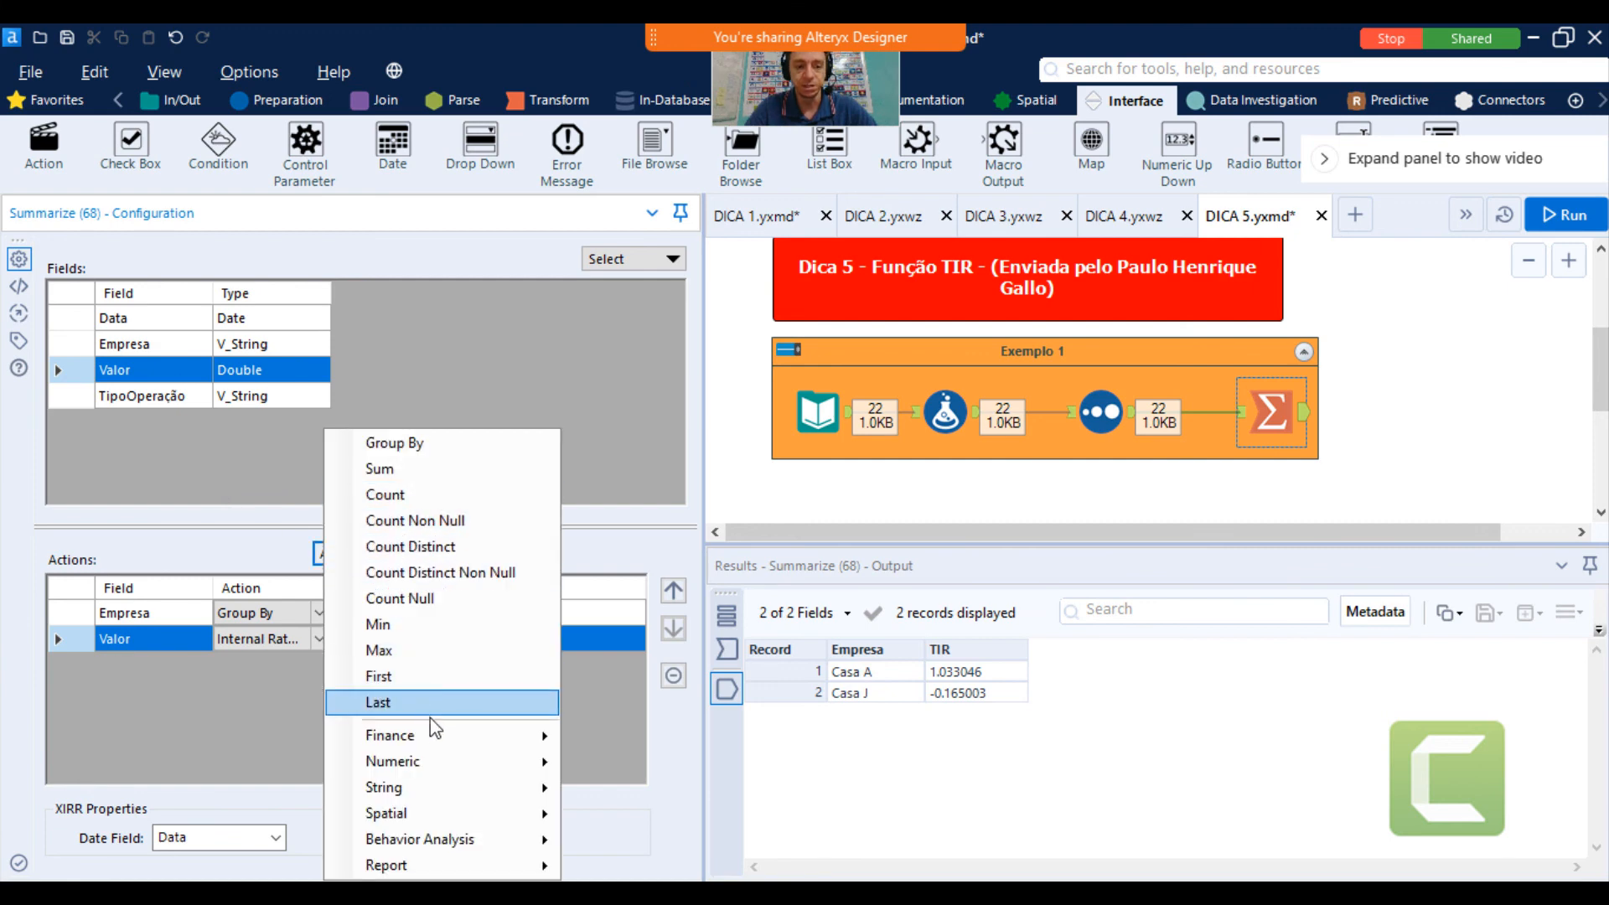
pyautogui.moveTo(432, 734)
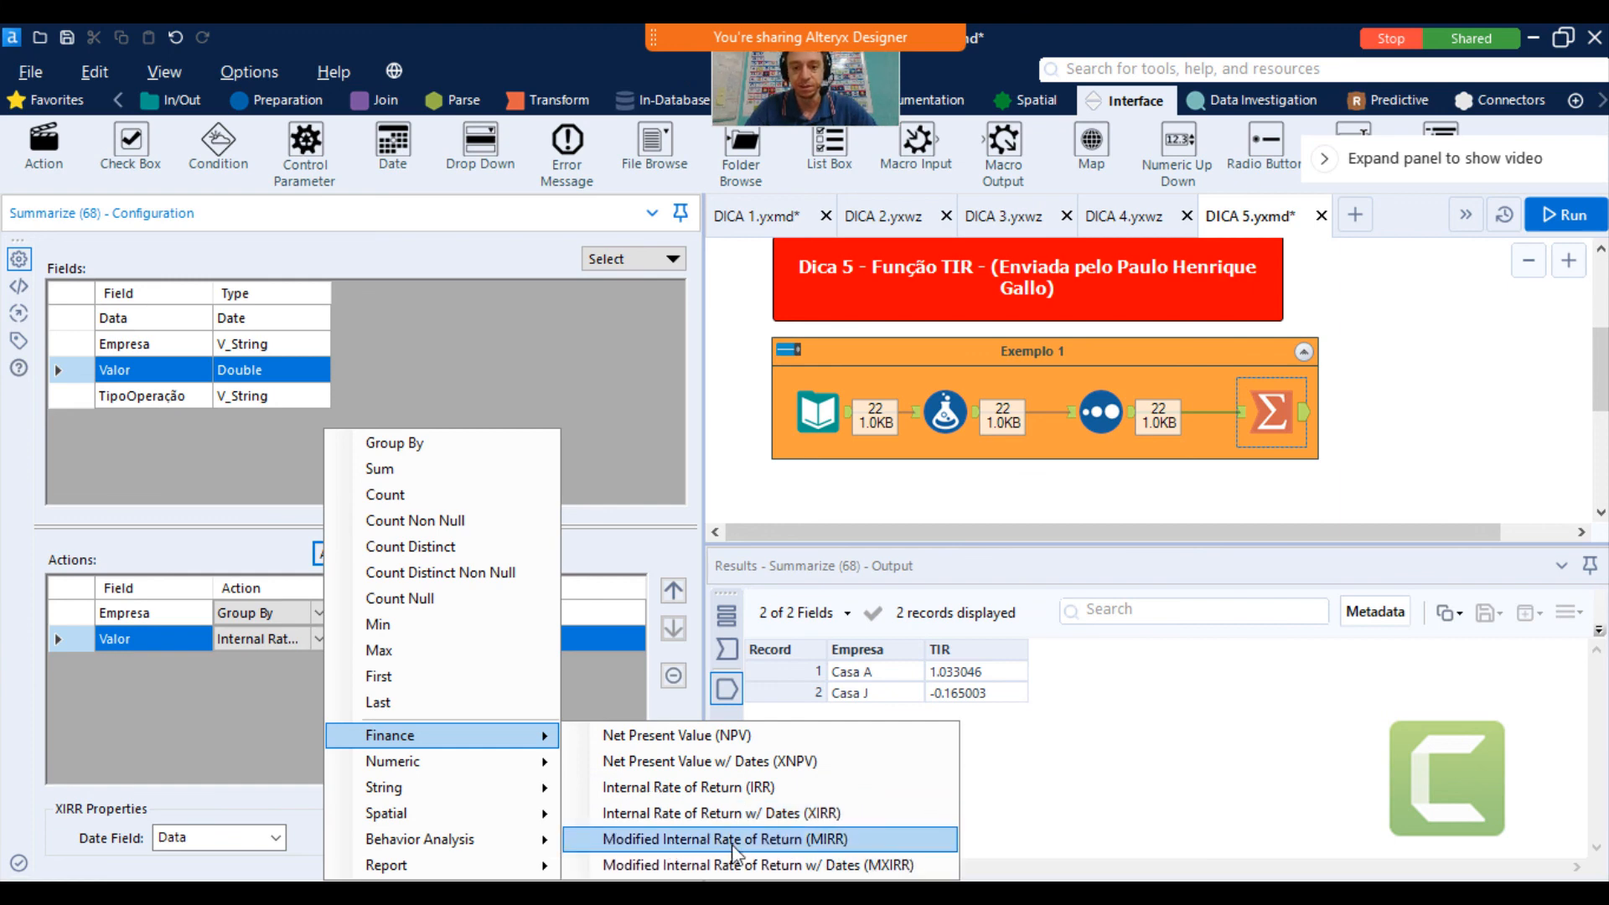
pyautogui.click(1073, 514)
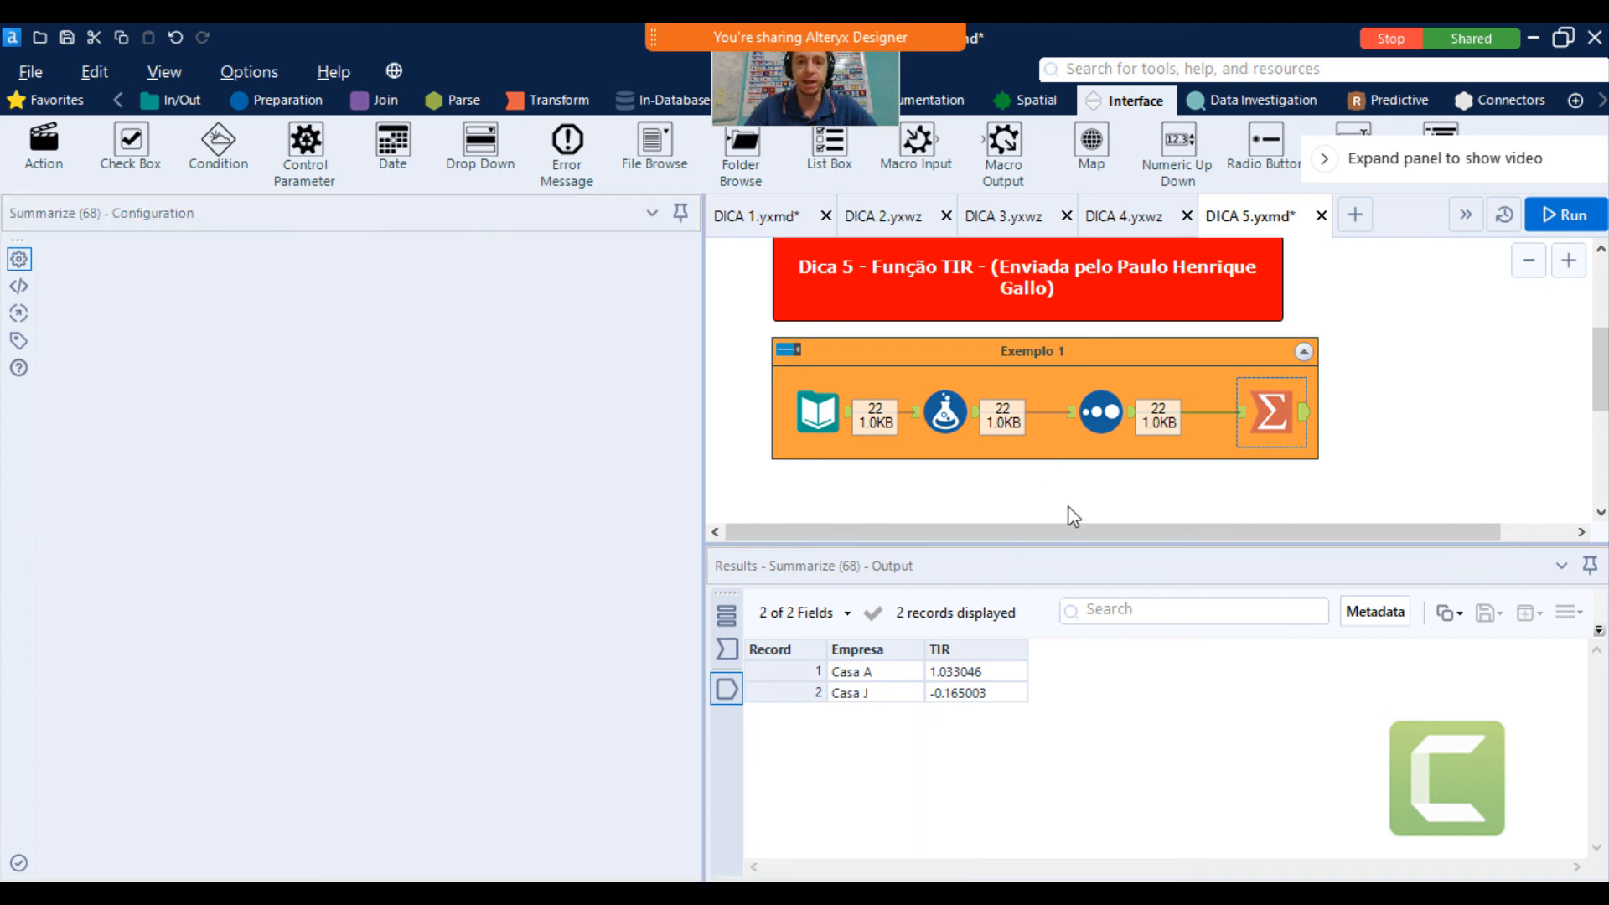